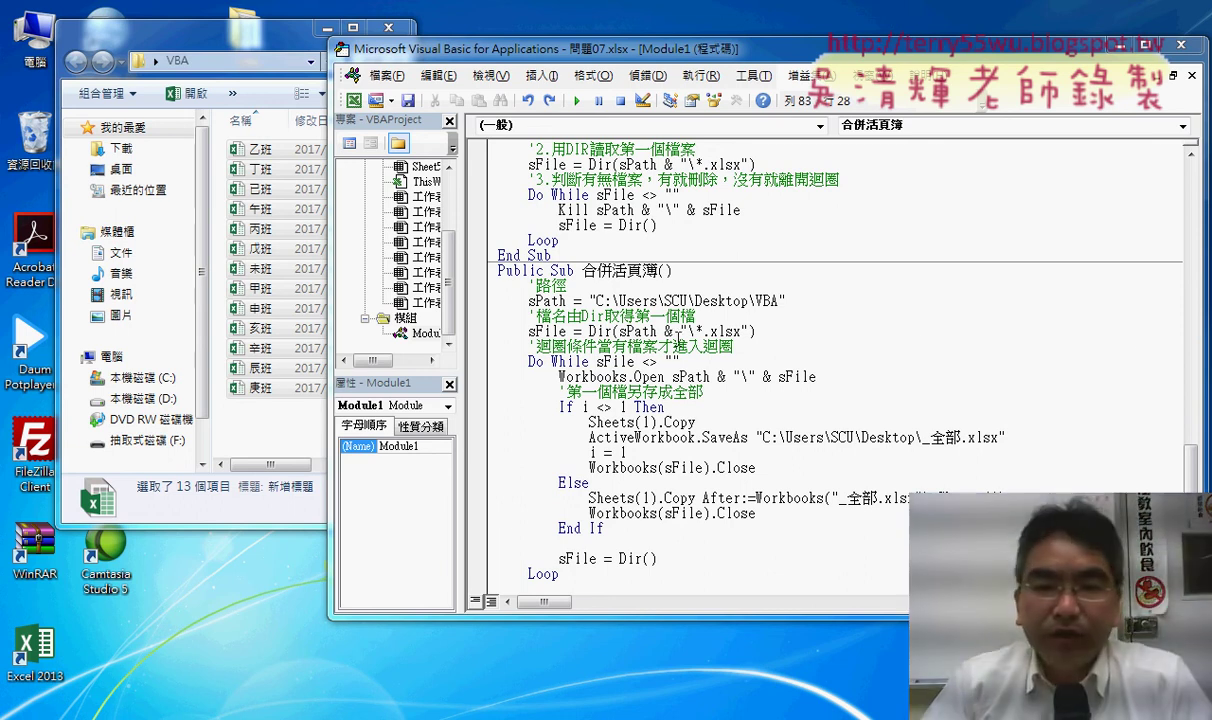
Set the VBA folder of 13 class workbooks beside the 合併活頁簿 macro code to explain it.
{"action": "left_click", "coordinate": [612, 270]}
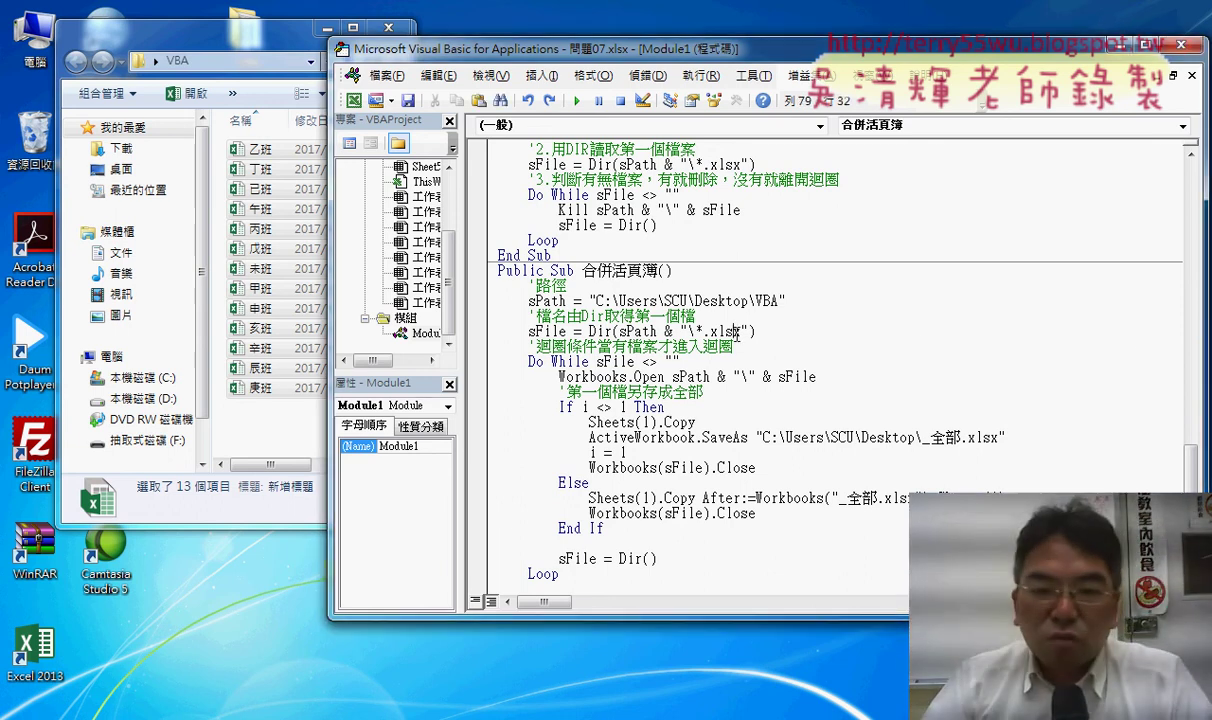
{"action": "left_click_drag", "start_coordinate": [270, 32], "coordinate": [406, 34]}
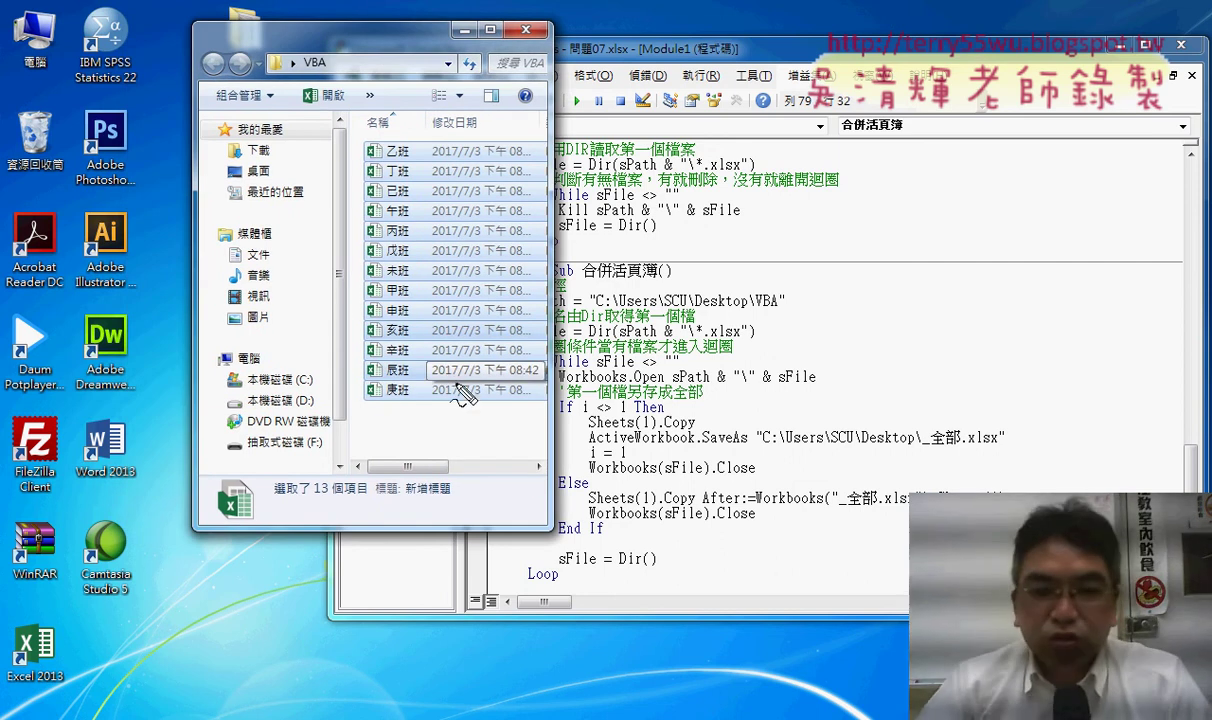
{"action": "mouse_move", "coordinate": [388, 405]}
{"action": "left_mouse_down"}
{"action": "mouse_move", "coordinate": [339, 168]}
{"action": "mouse_move", "coordinate": [152, 594]}
{"action": "mouse_move", "coordinate": [128, 620]}
{"action": "left_mouse_up"}
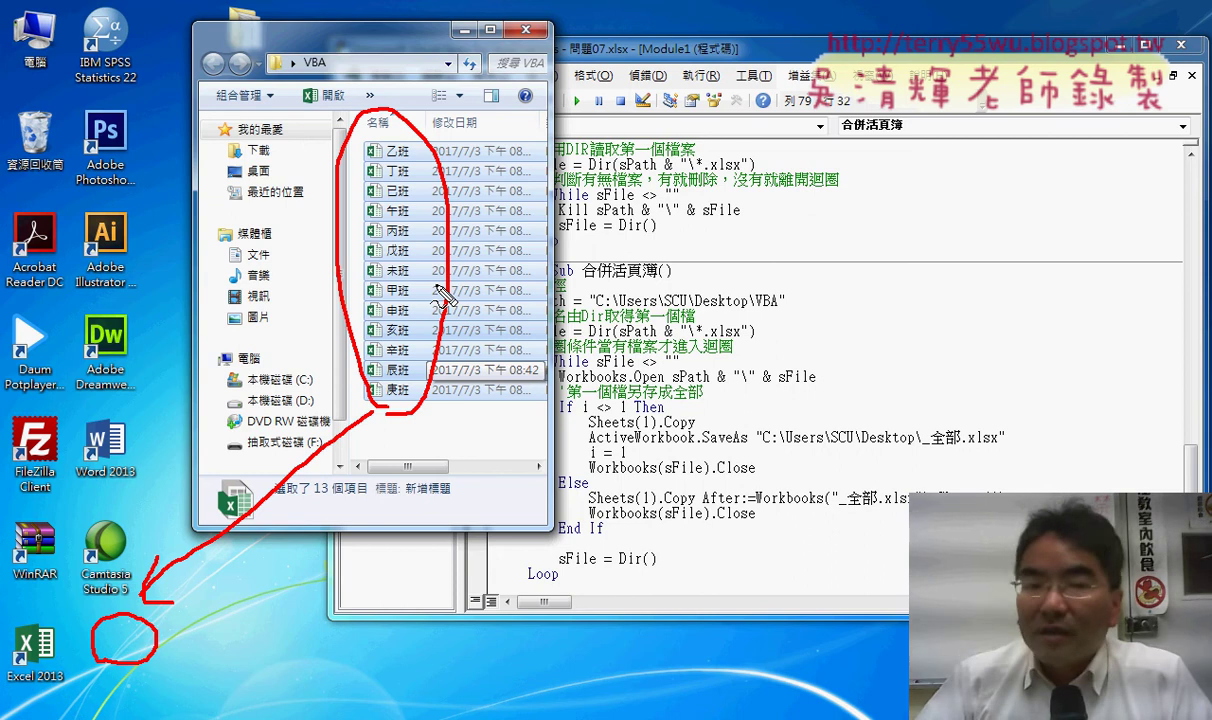
{"action": "mouse_move", "coordinate": [934, 450]}
{"action": "left_mouse_down"}
{"action": "mouse_move", "coordinate": [960, 449]}
{"action": "mouse_move", "coordinate": [946, 455]}
{"action": "left_mouse_up"}
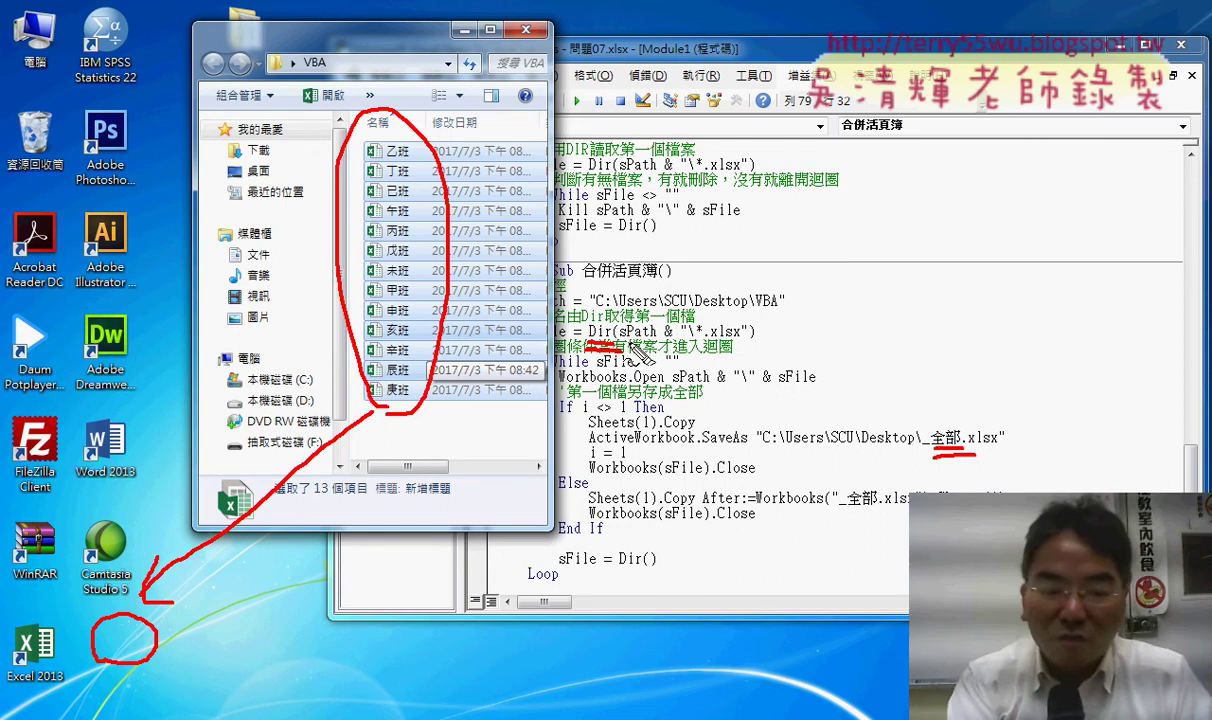
{"action": "key", "text": "Escape"}
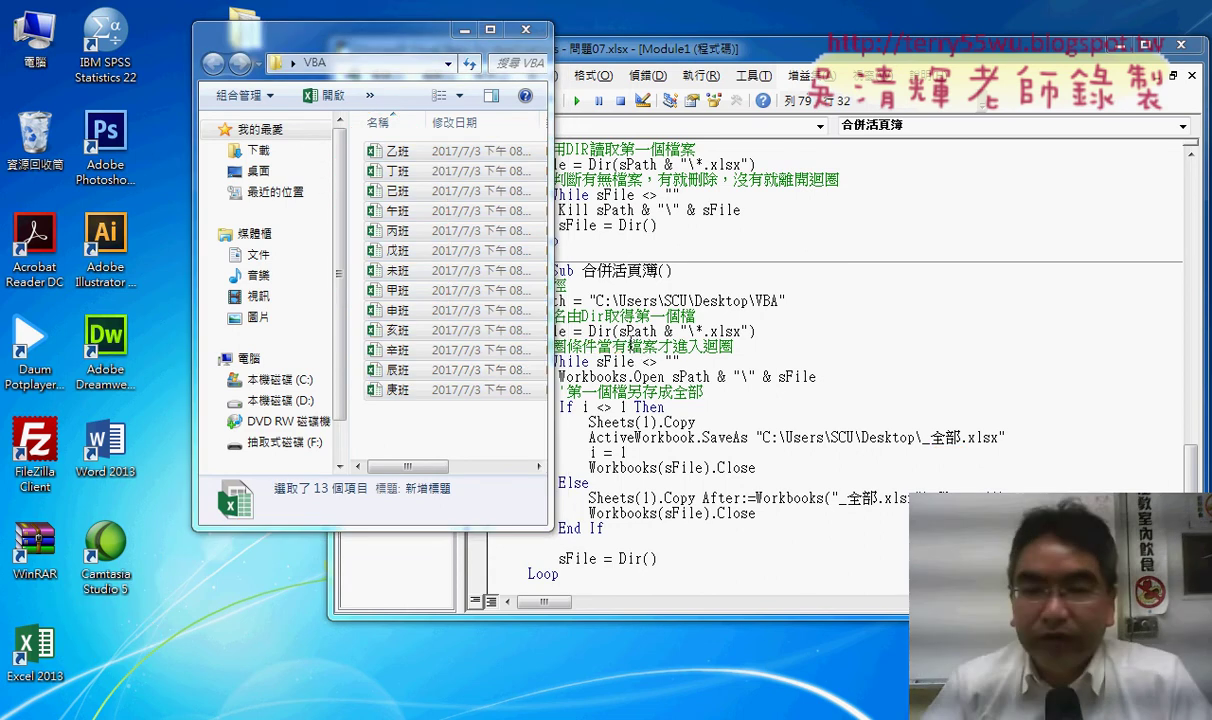
Run the 合併活頁簿 macro and open the resulting _全部 workbook from the desktop.
{"action": "left_click", "coordinate": [681, 331]}
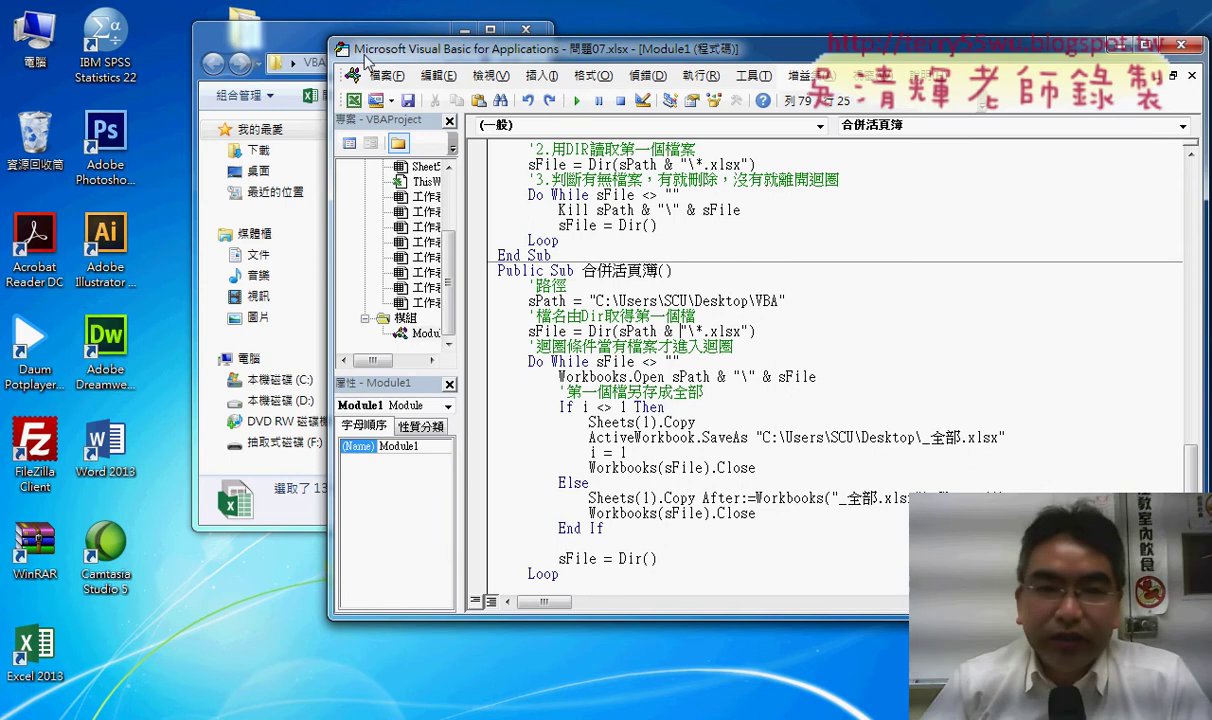
{"action": "left_click_drag", "start_coordinate": [271, 41], "coordinate": [133, 37]}
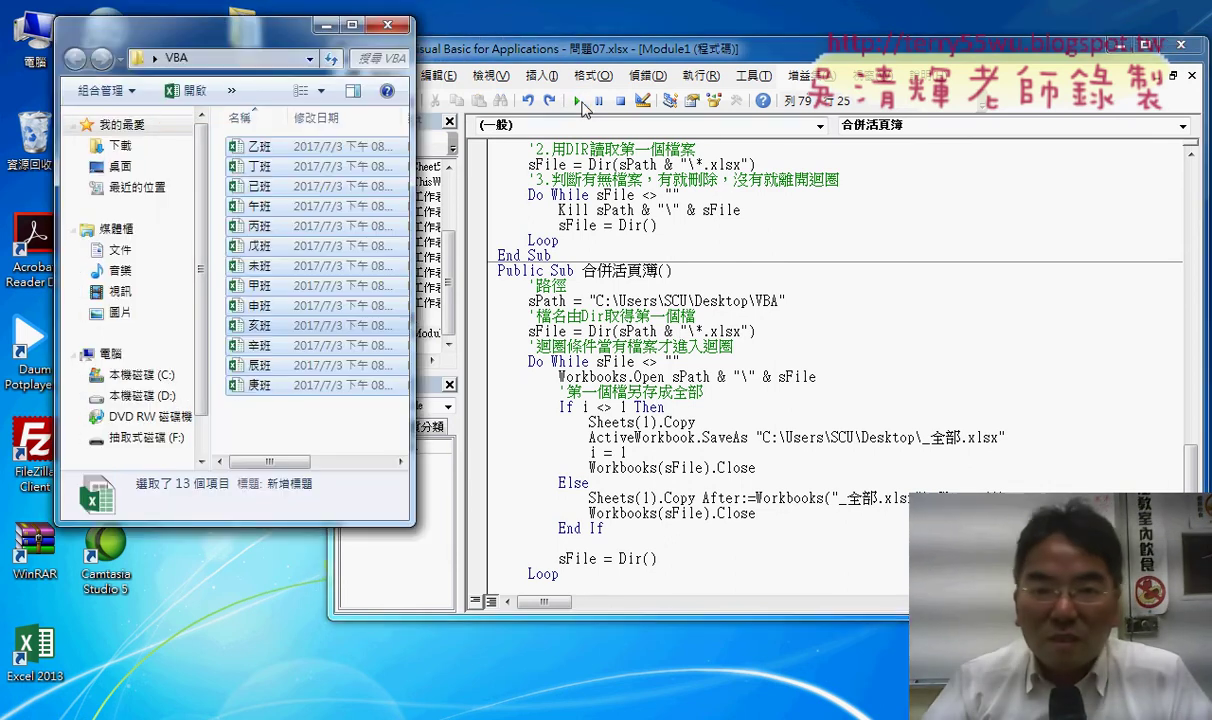
{"action": "left_click", "coordinate": [553, 103]}
{"action": "left_click_drag", "start_coordinate": [672, 333], "coordinate": [730, 346]}
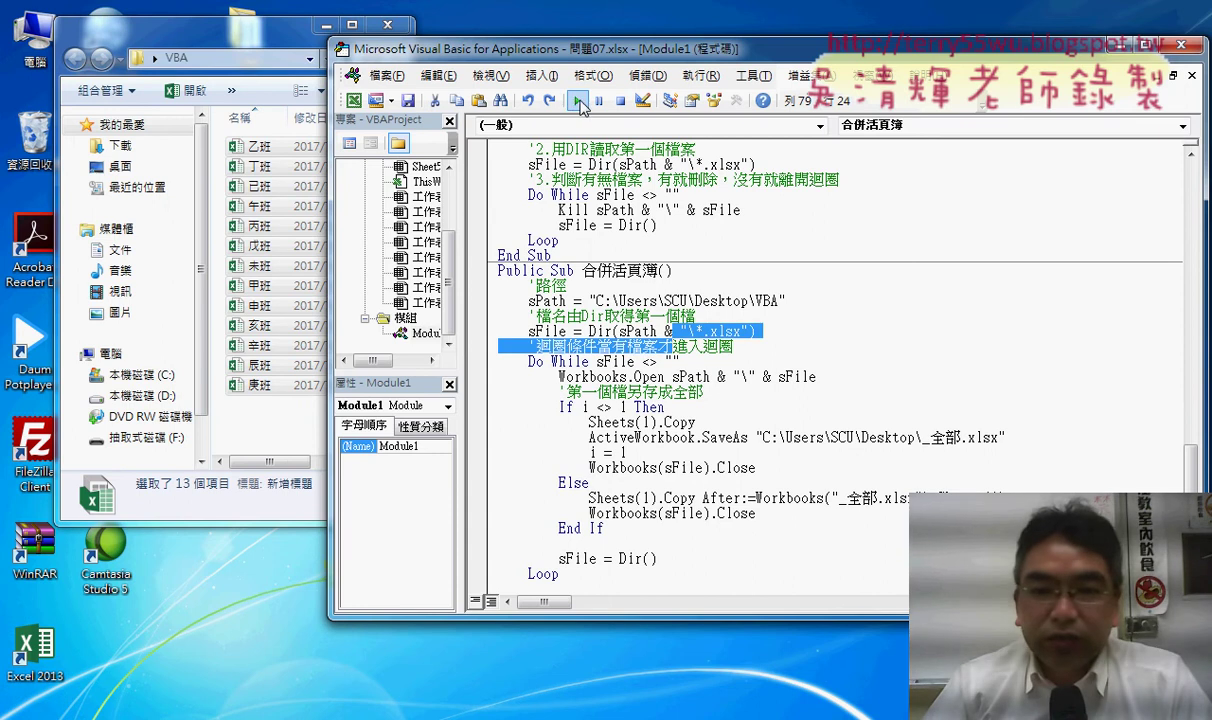
{"action": "left_click", "coordinate": [576, 100]}
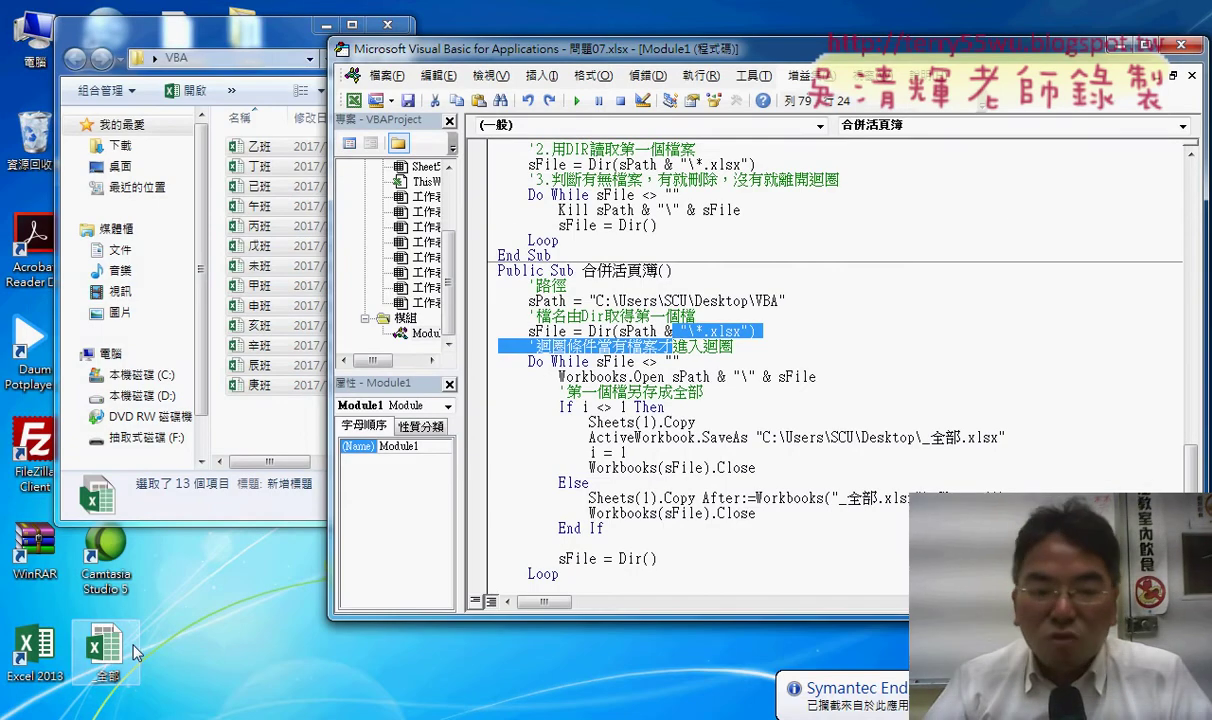
{"action": "double_click", "coordinate": [105, 648]}
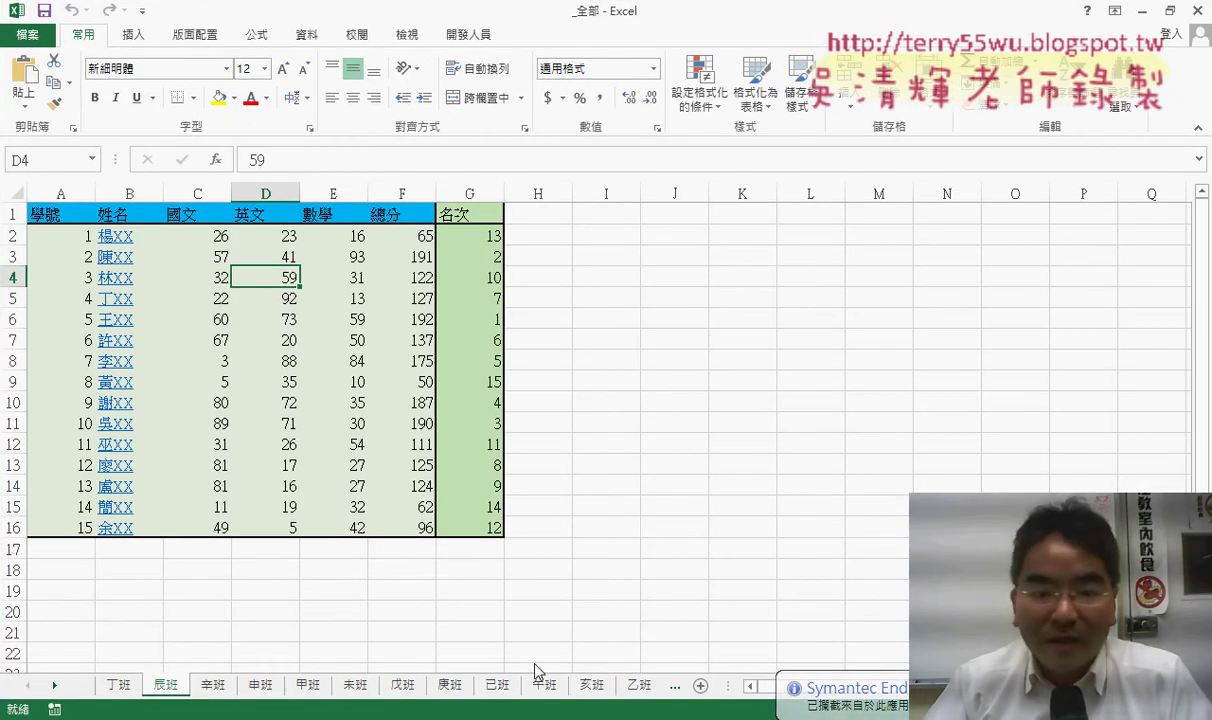
{"action": "left_click", "coordinate": [845, 688]}
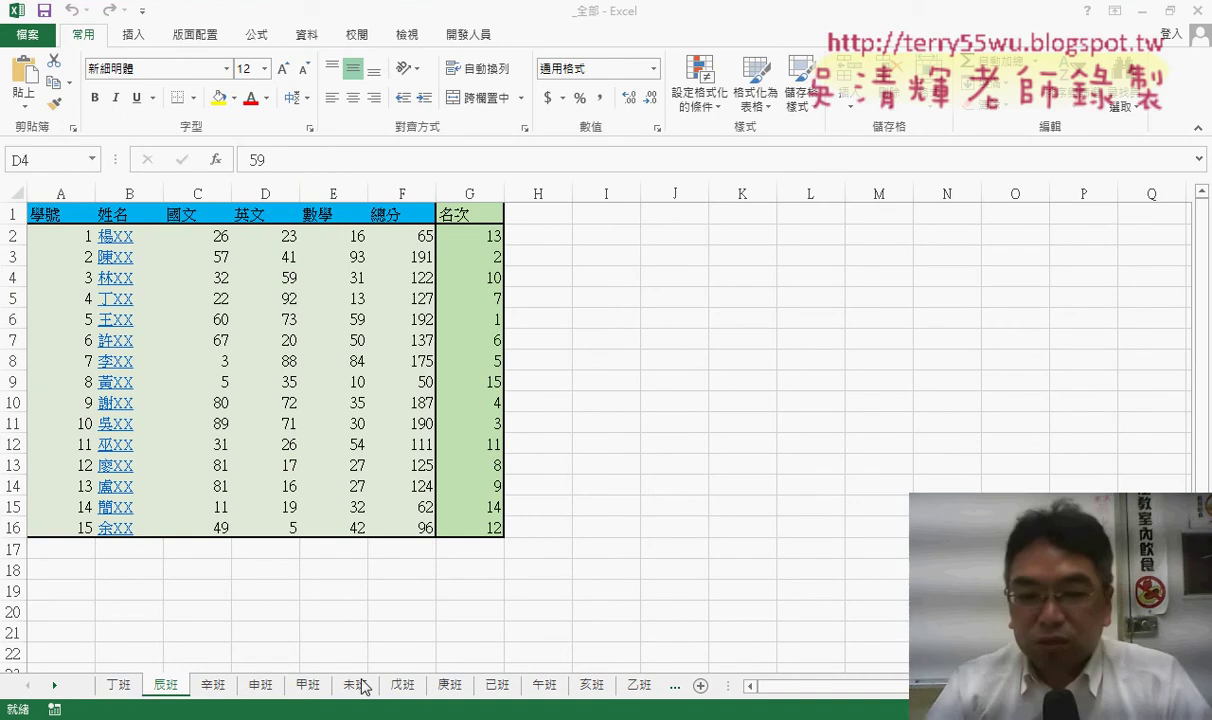
Close the _全部 workbook and delete the 全部 file from the desktop.
{"action": "left_click", "coordinate": [1197, 10]}
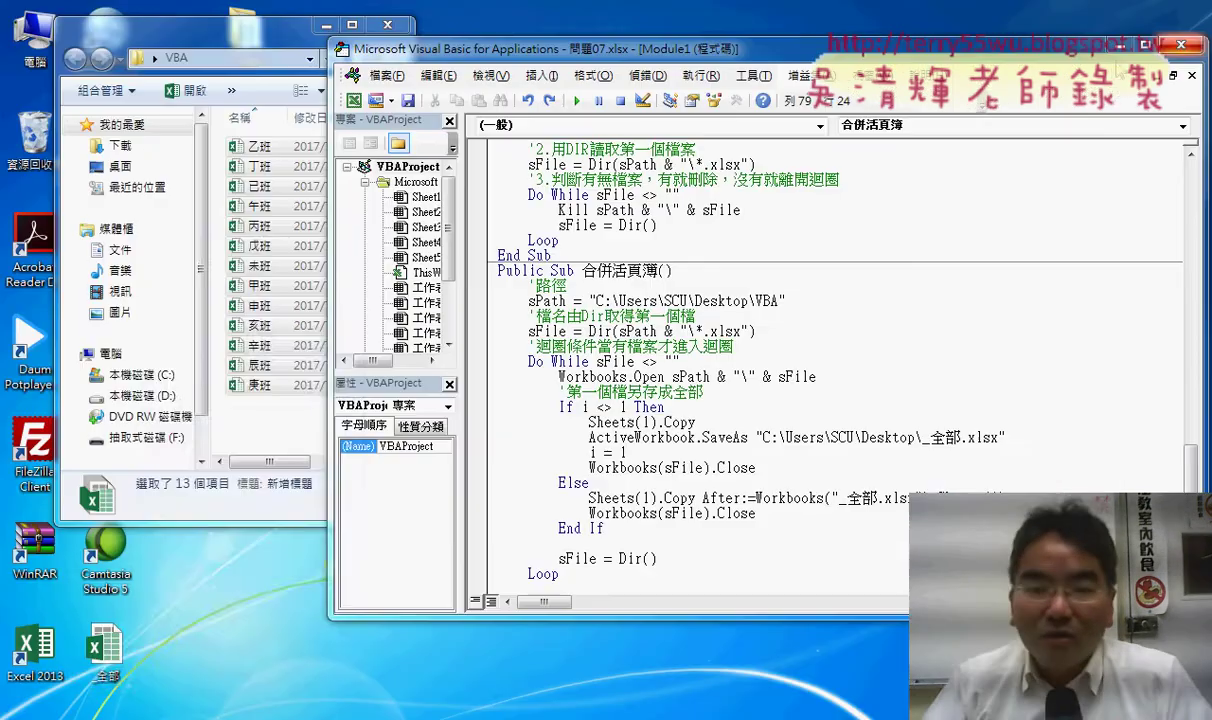
{"action": "right_click", "coordinate": [140, 668]}
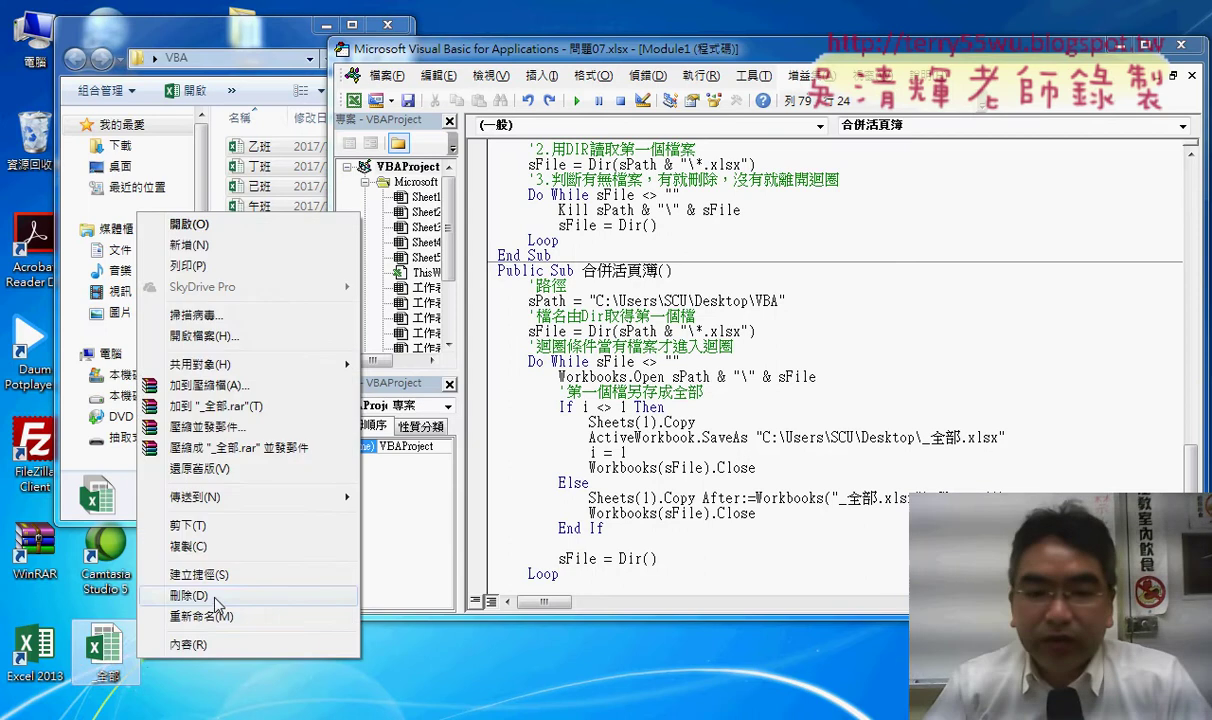
{"action": "left_click", "coordinate": [205, 567]}
{"action": "left_click", "coordinate": [667, 452]}
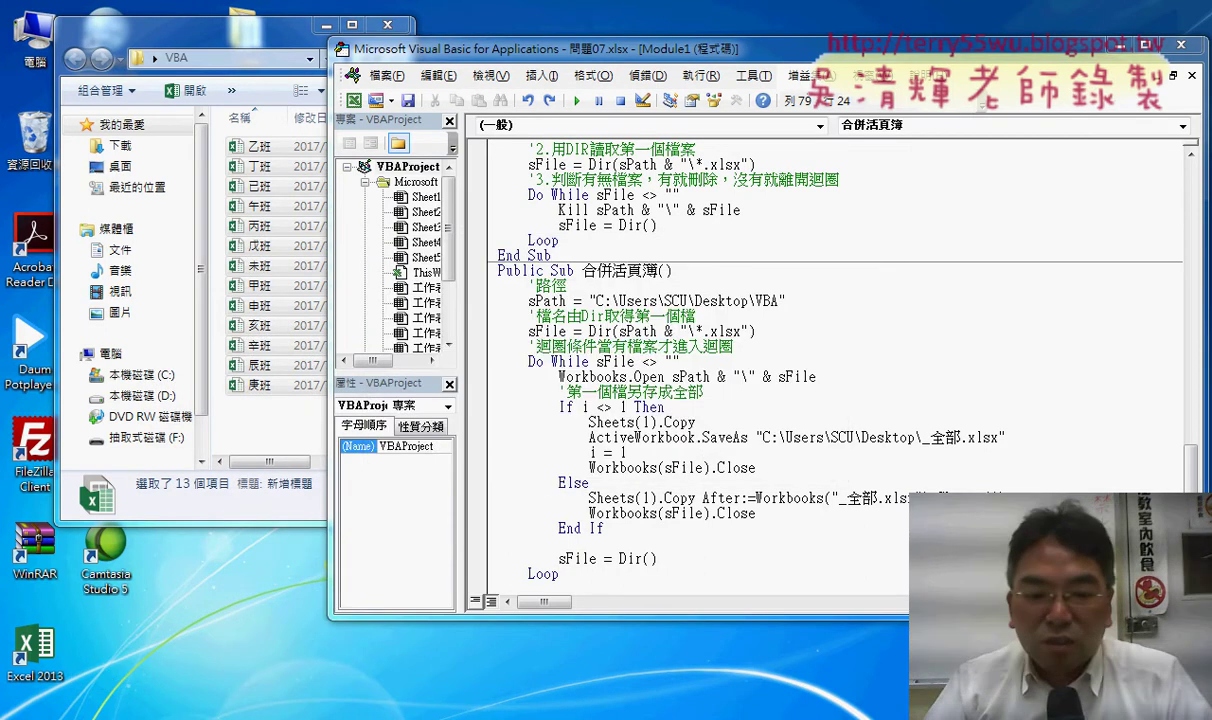
Start saving 問題07 to the desktop, declining to save it without its macro code.
{"action": "left_click", "coordinate": [203, 657]}
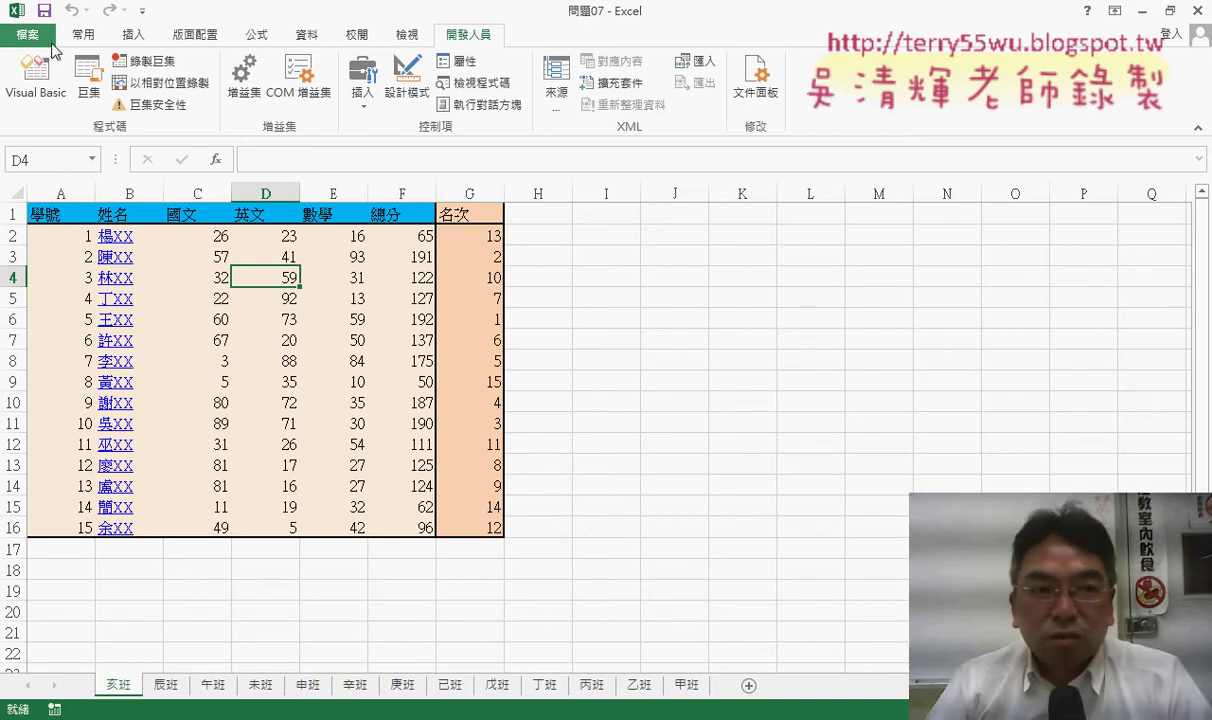
{"action": "left_click", "coordinate": [52, 44]}
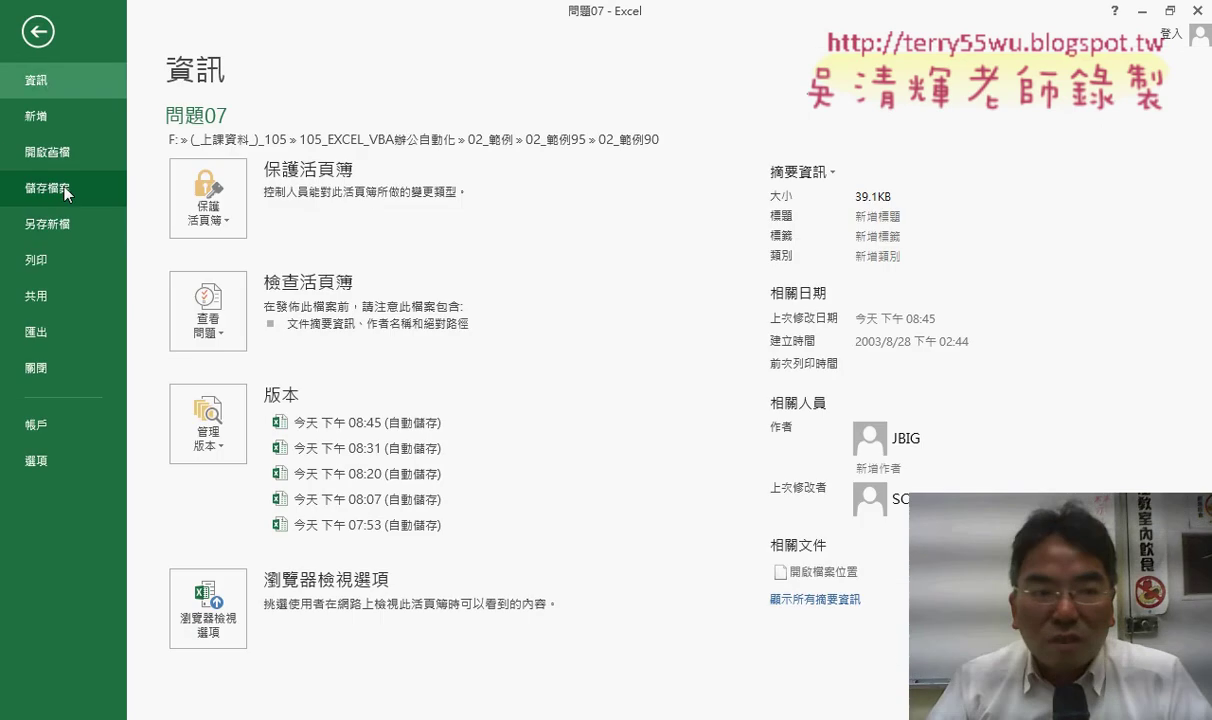
{"action": "left_click", "coordinate": [58, 222]}
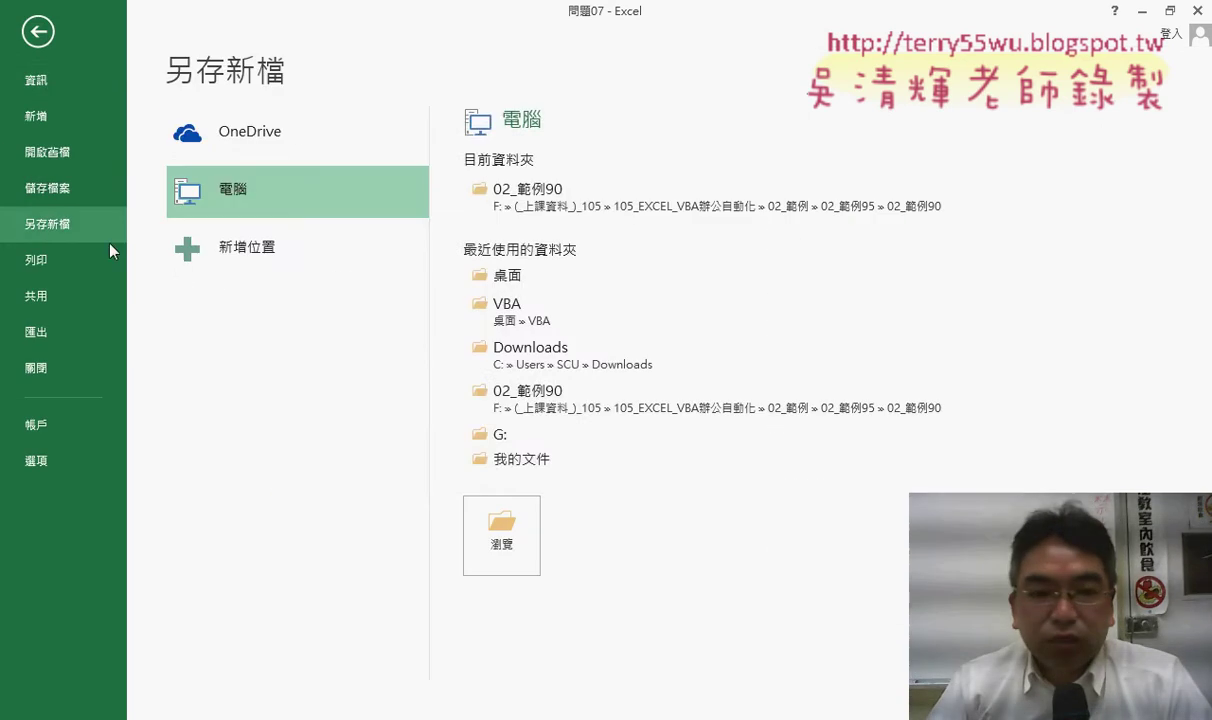
{"action": "left_click", "coordinate": [510, 547]}
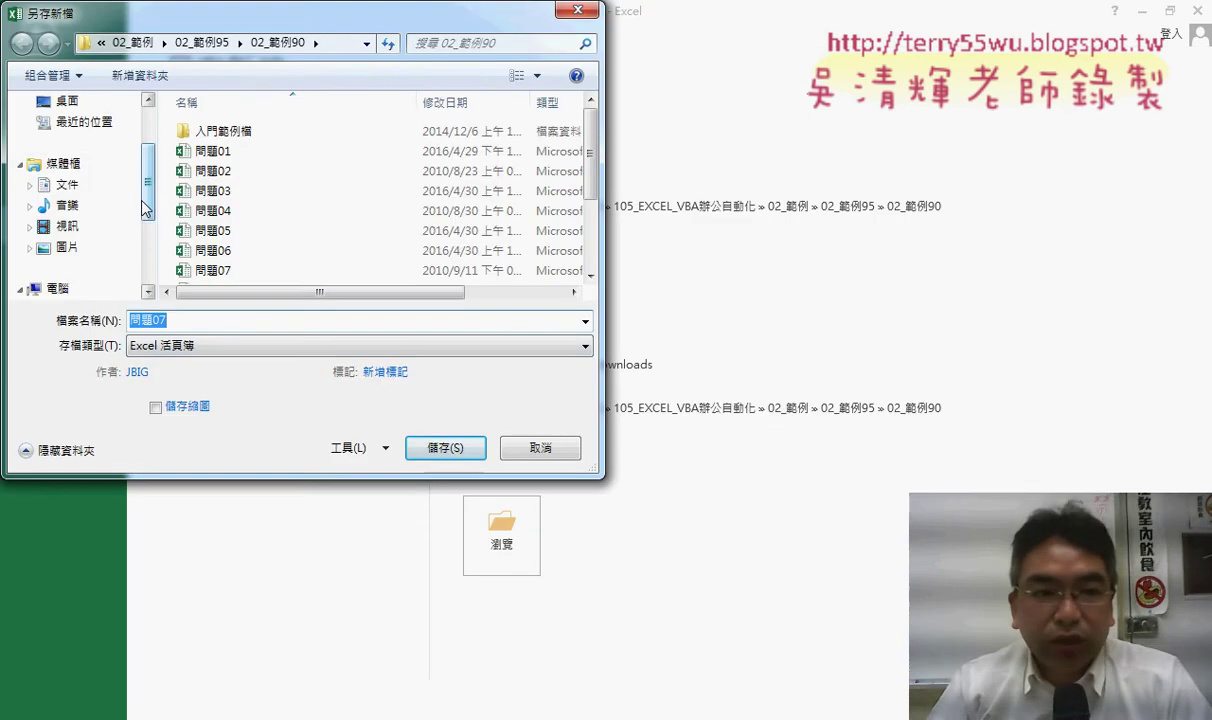
{"action": "scroll", "coordinate": [145, 208], "scroll_direction": "up", "scroll_amount": 3}
{"action": "left_click", "coordinate": [84, 160]}
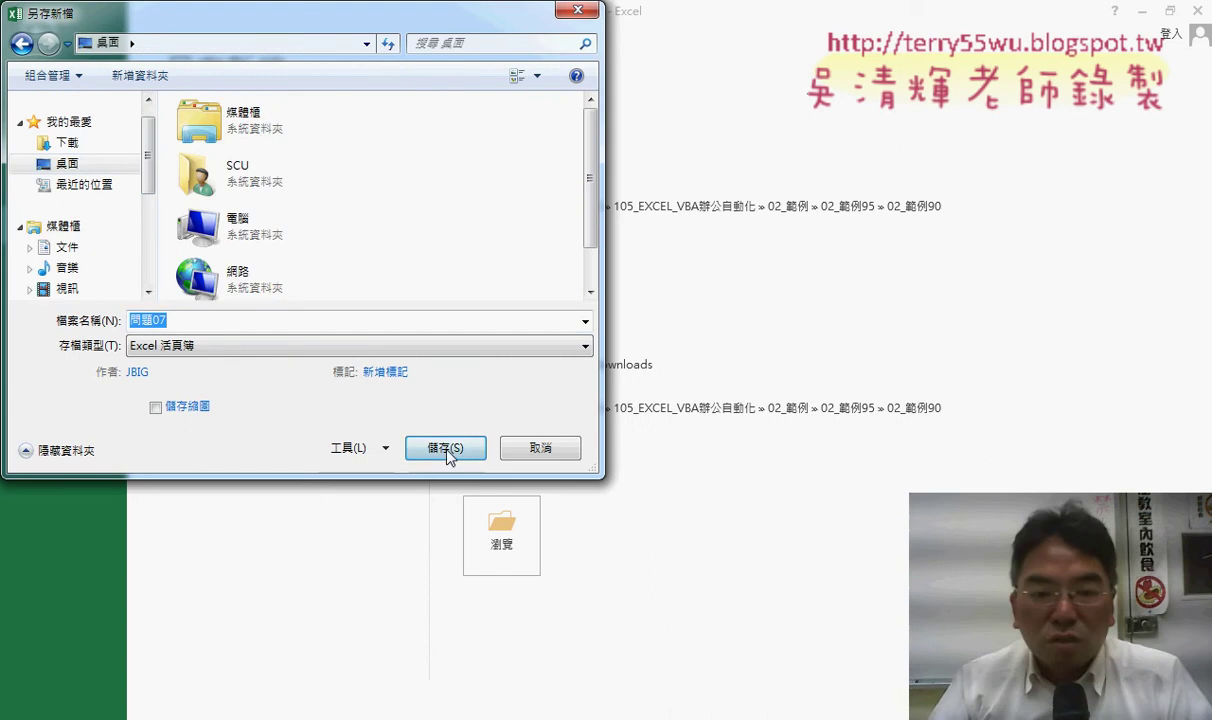
{"action": "left_click", "coordinate": [447, 450]}
{"action": "left_click", "coordinate": [600, 452]}
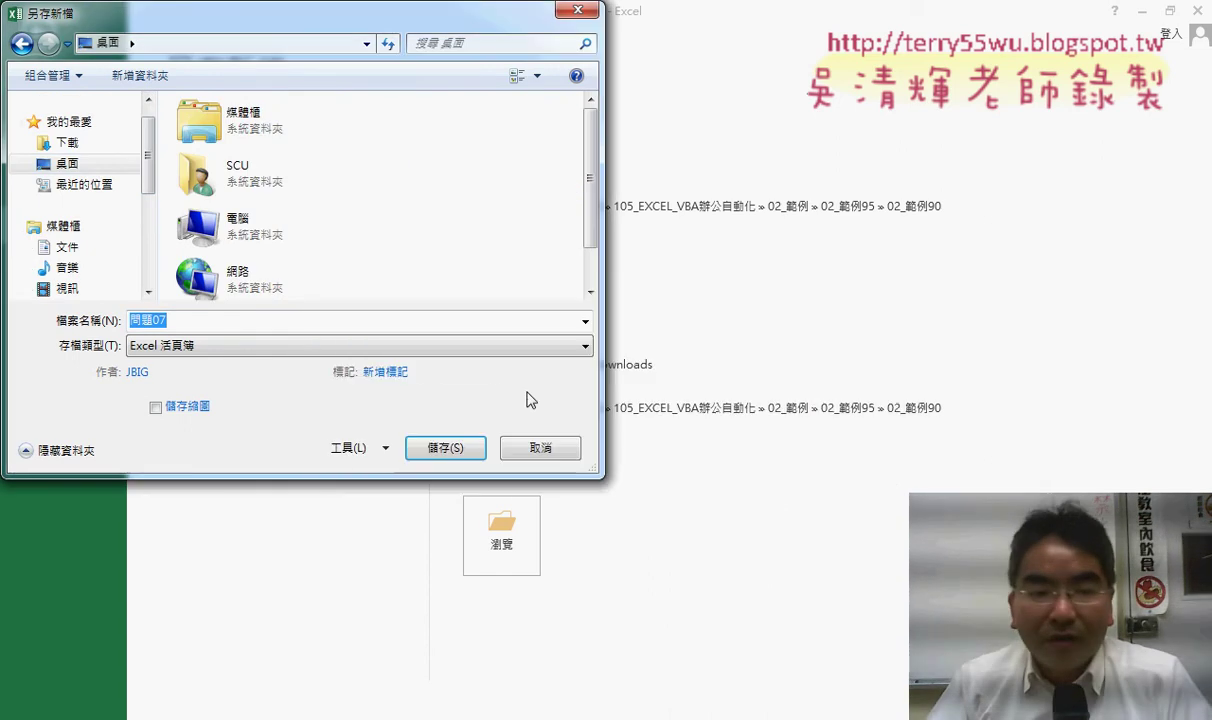
Save 問題07 on the desktop as an Excel Macro-Enabled Workbook.
{"action": "left_click", "coordinate": [360, 345]}
{"action": "scroll", "coordinate": [360, 387], "scroll_direction": "up", "scroll_amount": 1}
{"action": "left_click", "coordinate": [360, 387]}
{"action": "left_click", "coordinate": [455, 450]}
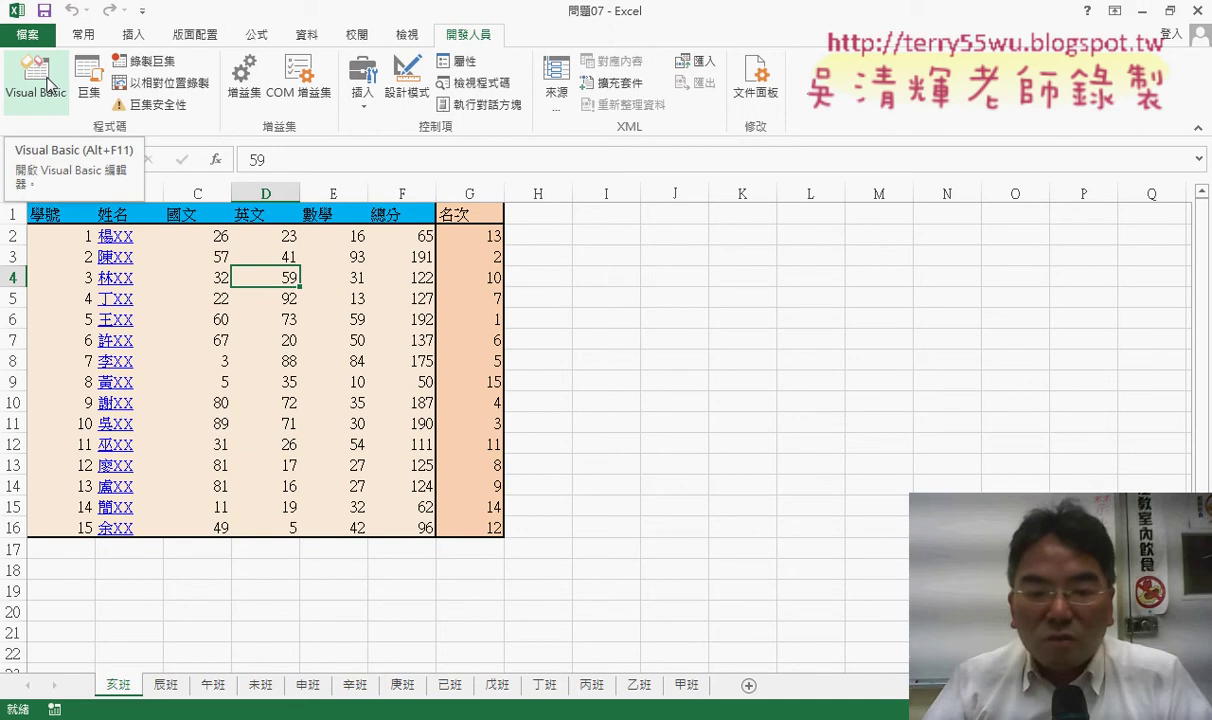
{"action": "left_click", "coordinate": [48, 83]}
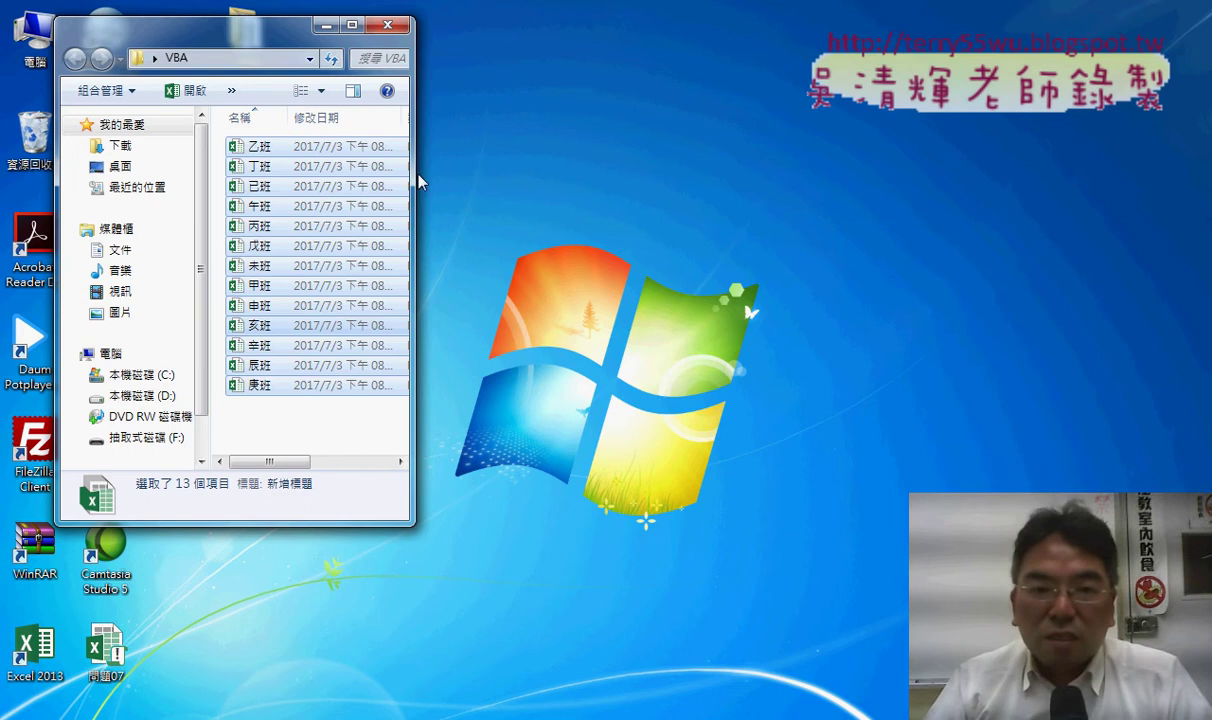
Widen the VBA folder window and select only the 乙班 class workbook.
{"action": "left_click_drag", "start_coordinate": [418, 180], "coordinate": [662, 166]}
{"action": "left_click", "coordinate": [605, 158]}
{"action": "left_click", "coordinate": [477, 146]}
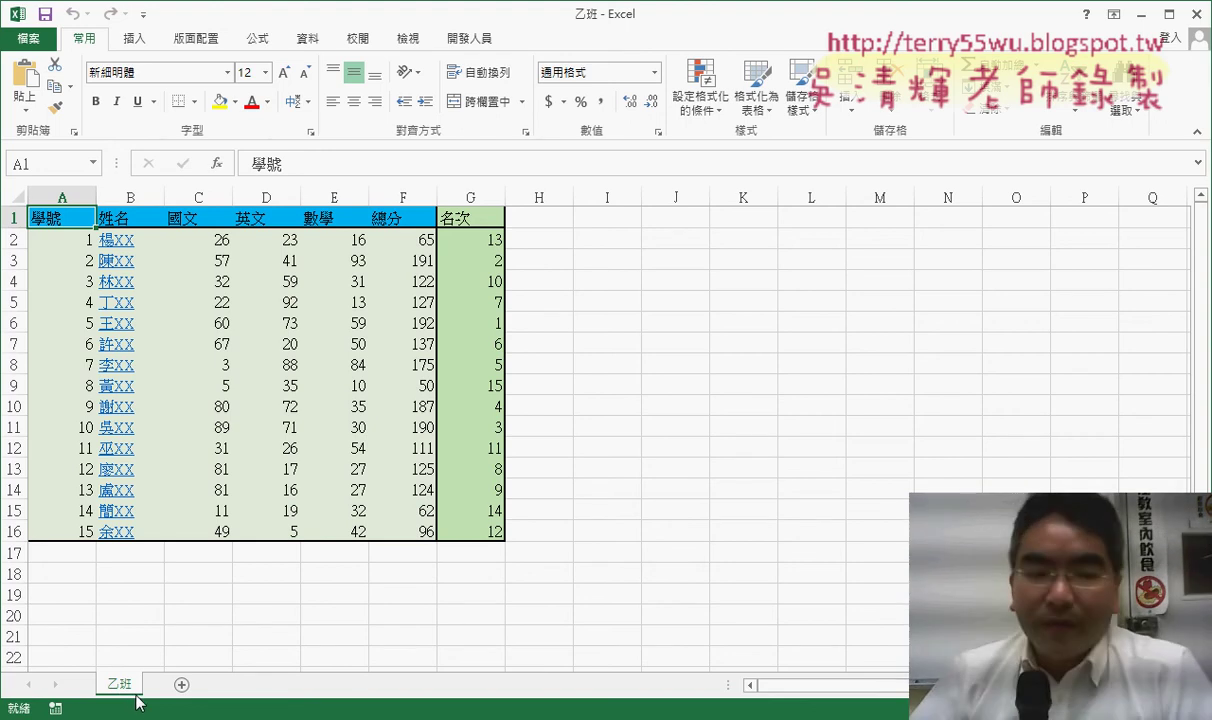
Copy the 乙班 sheet into a new workbook using Move or Copy with a copy created.
{"action": "right_click", "coordinate": [122, 685]}
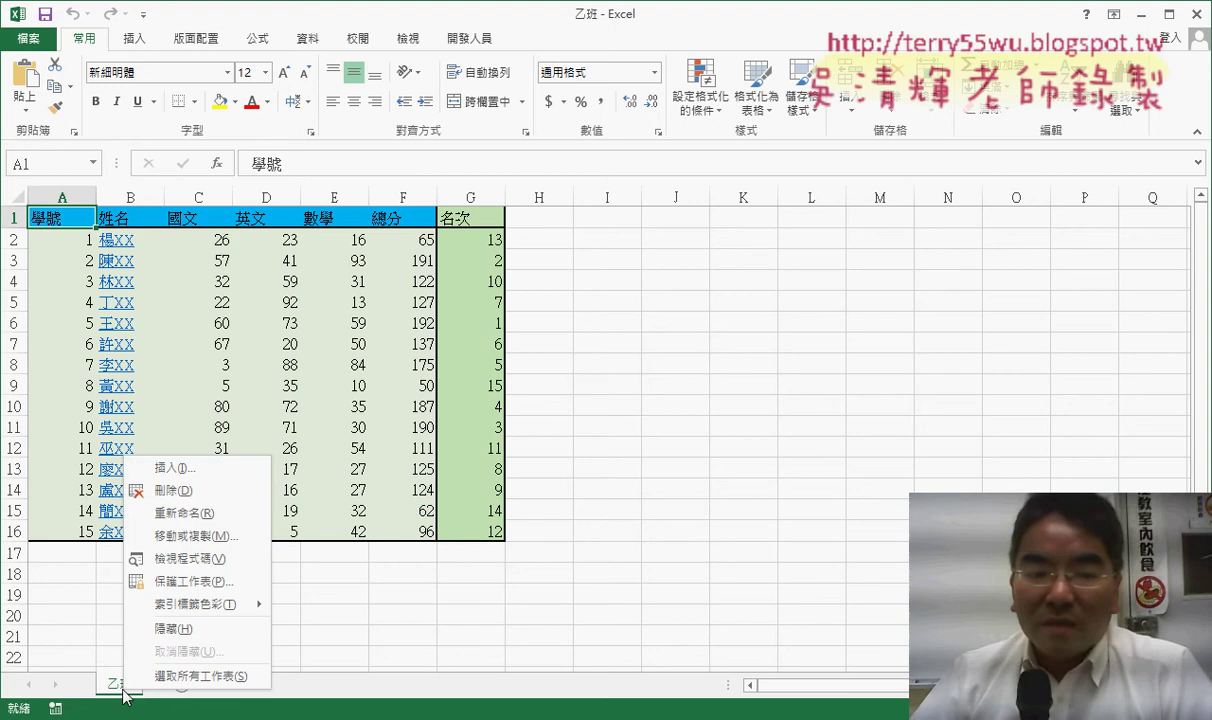
{"action": "left_click", "coordinate": [217, 545]}
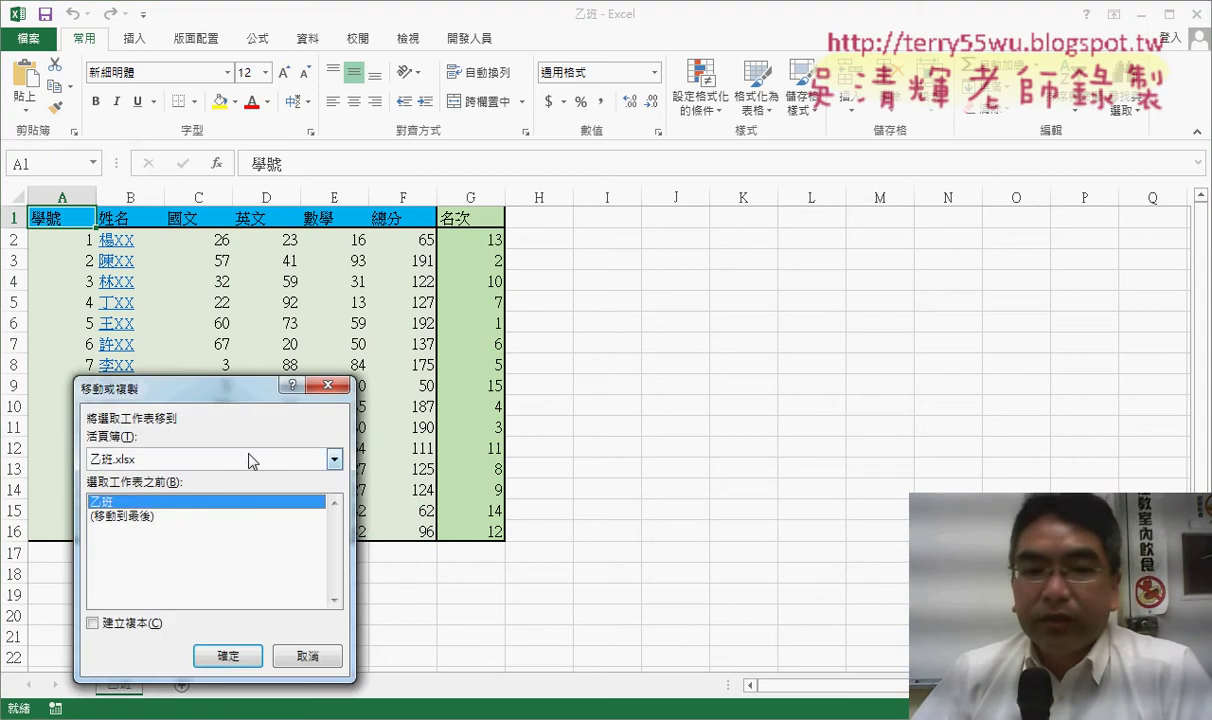
{"action": "left_click_drag", "start_coordinate": [235, 402], "coordinate": [775, 308]}
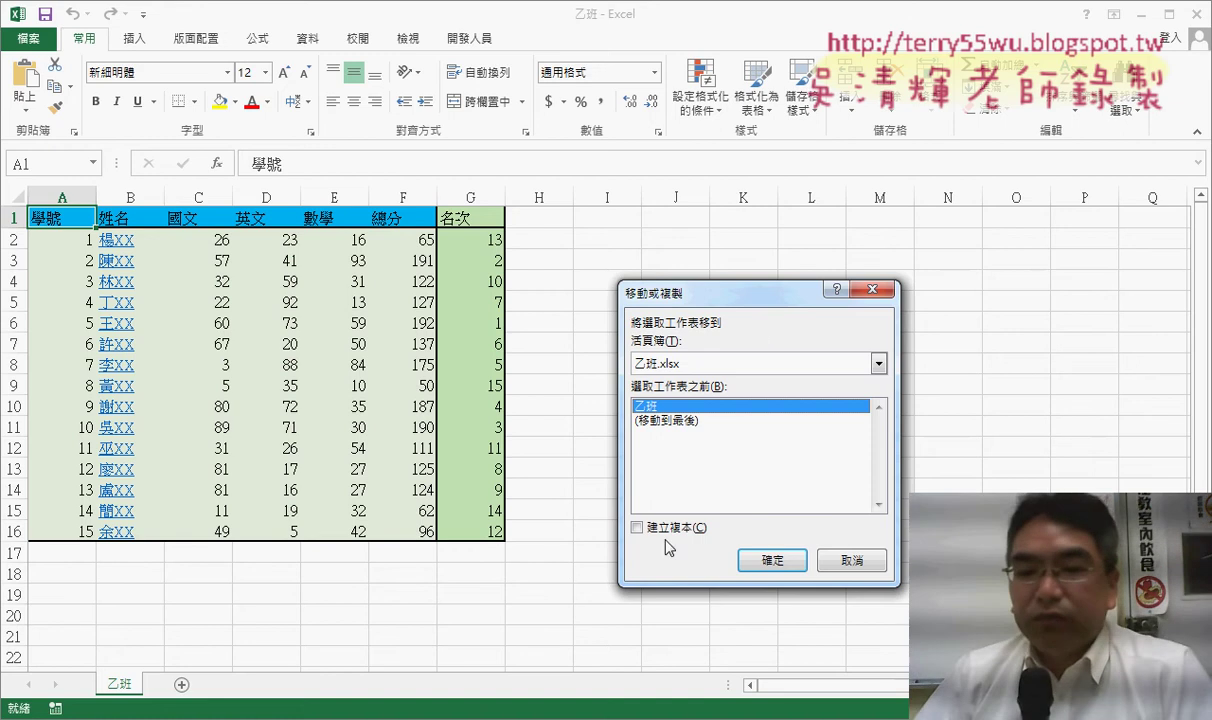
{"action": "left_click", "coordinate": [637, 527]}
{"action": "left_click", "coordinate": [684, 362]}
{"action": "left_click", "coordinate": [718, 388]}
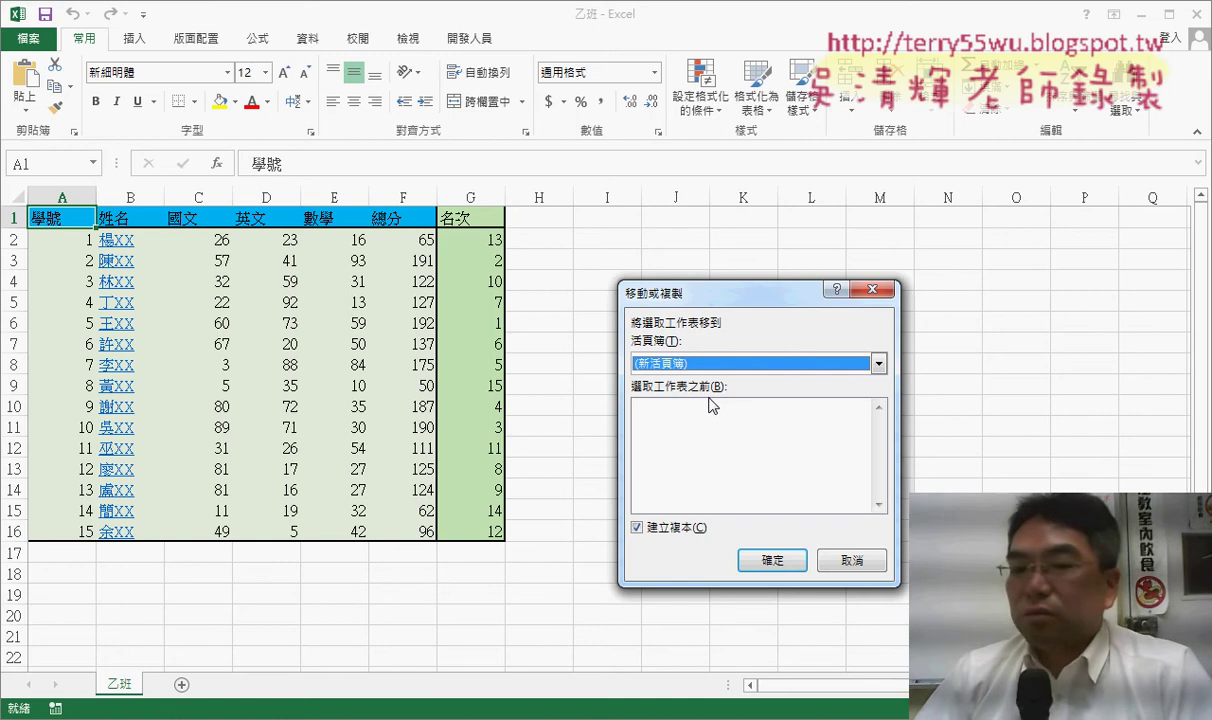
{"action": "left_click", "coordinate": [775, 565]}
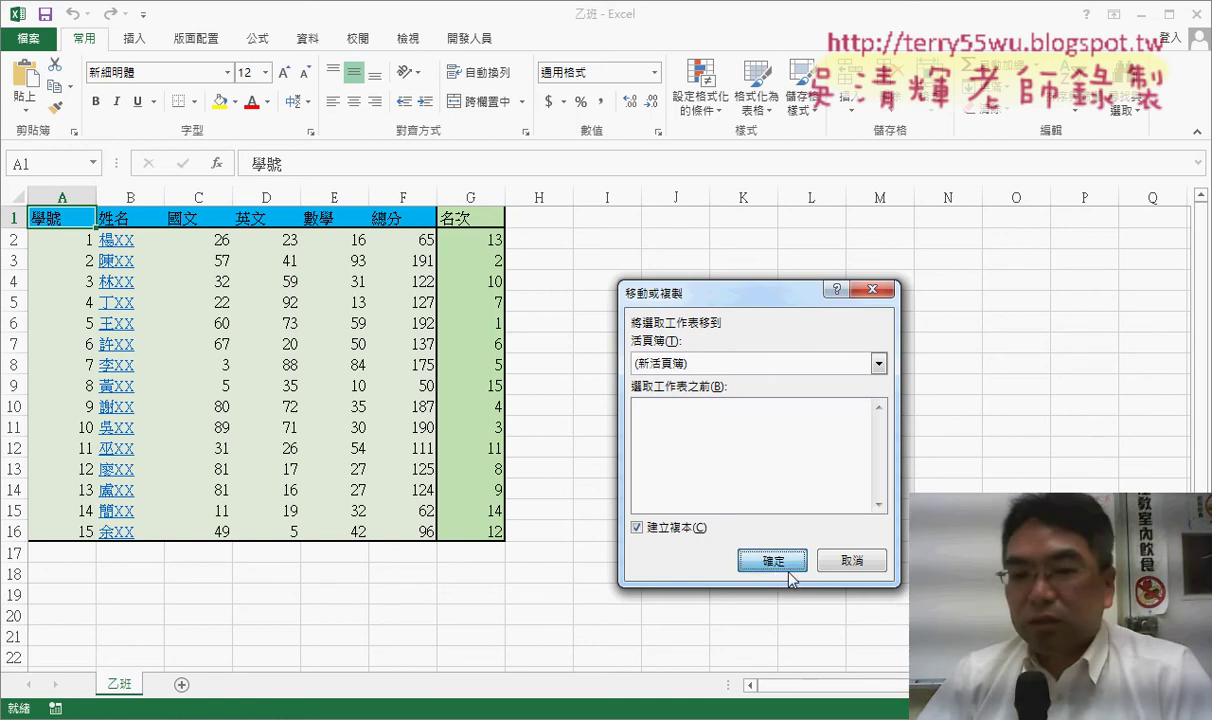
{"action": "left_click", "coordinate": [789, 572]}
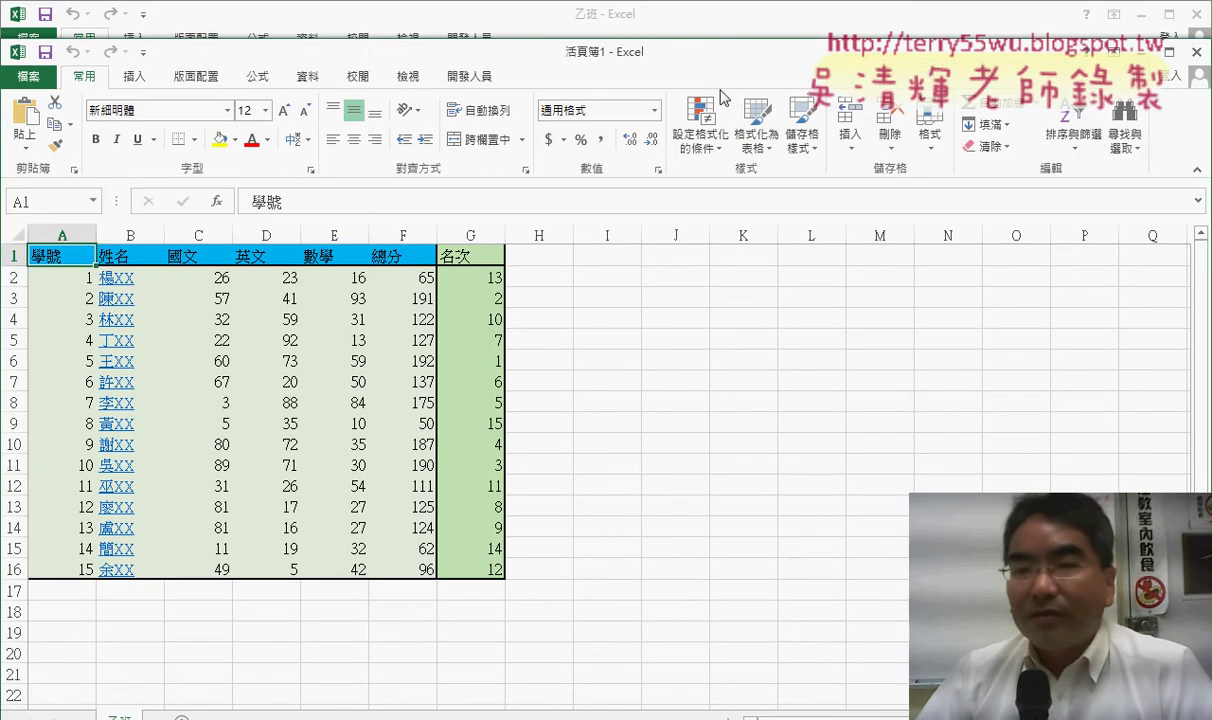
Rearrange the workbook windows and minimize the original 乙班 workbook.
{"action": "left_click_drag", "start_coordinate": [700, 51], "coordinate": [633, 30]}
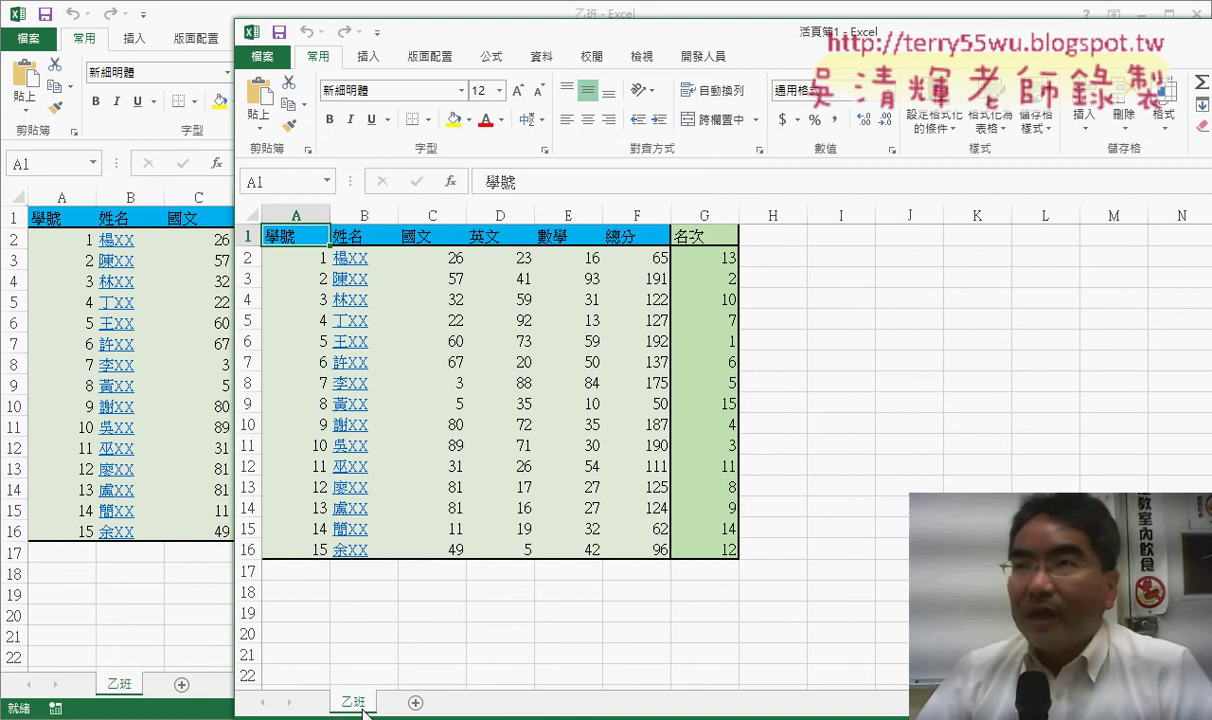
{"action": "mouse_move", "coordinate": [495, 41]}
{"action": "left_mouse_down"}
{"action": "mouse_move", "coordinate": [407, 36]}
{"action": "mouse_move", "coordinate": [407, 50]}
{"action": "left_mouse_up"}
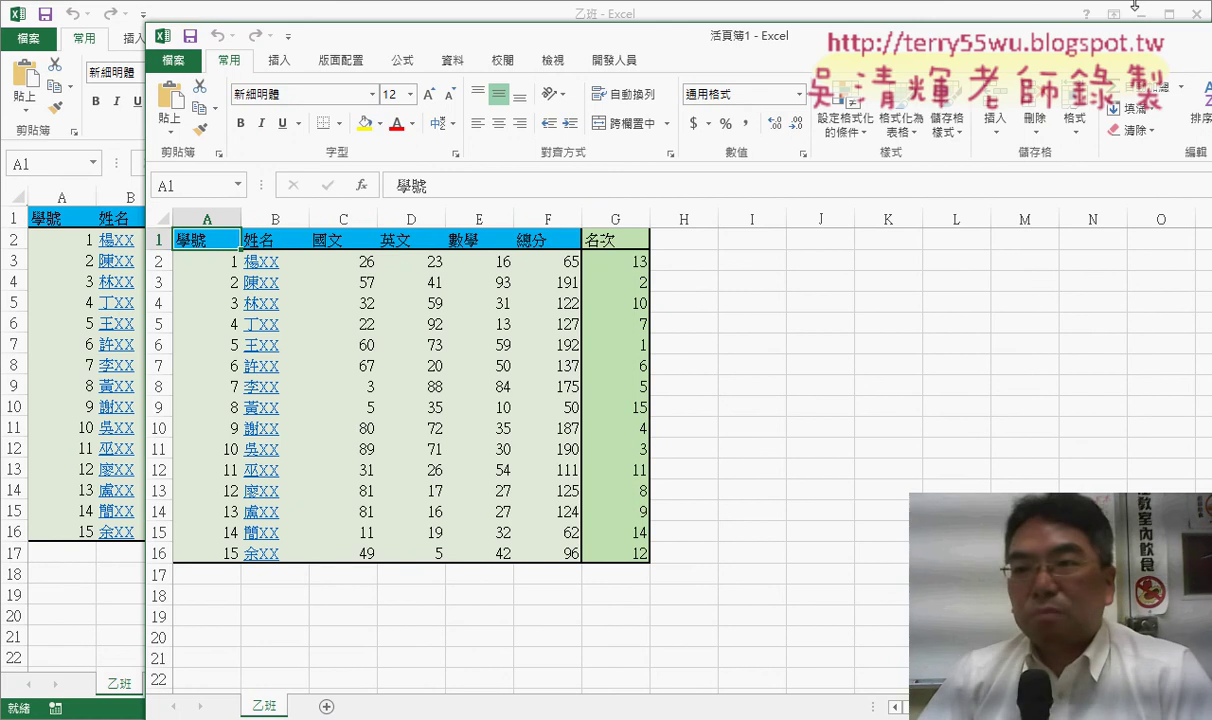
{"action": "left_click", "coordinate": [1142, 13]}
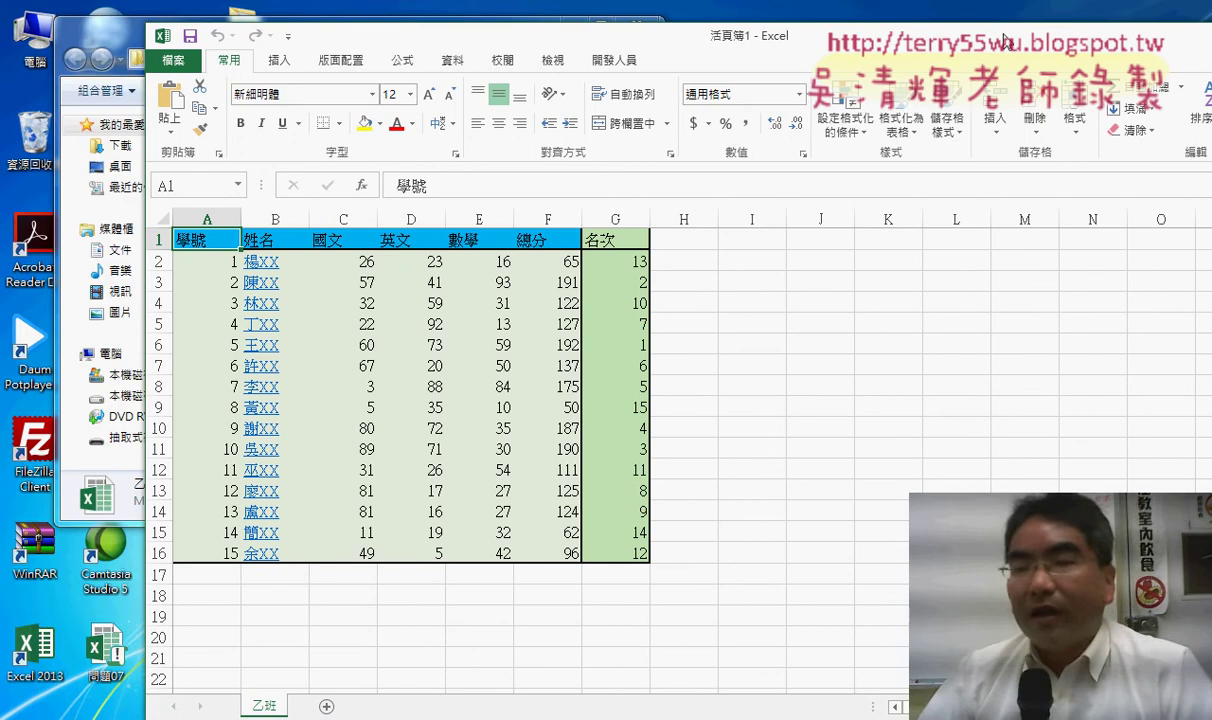
Open the 丁班 class workbook from the folder and bring up Move or Copy for its sheet.
{"action": "left_click_drag", "start_coordinate": [786, 58], "coordinate": [843, 47]}
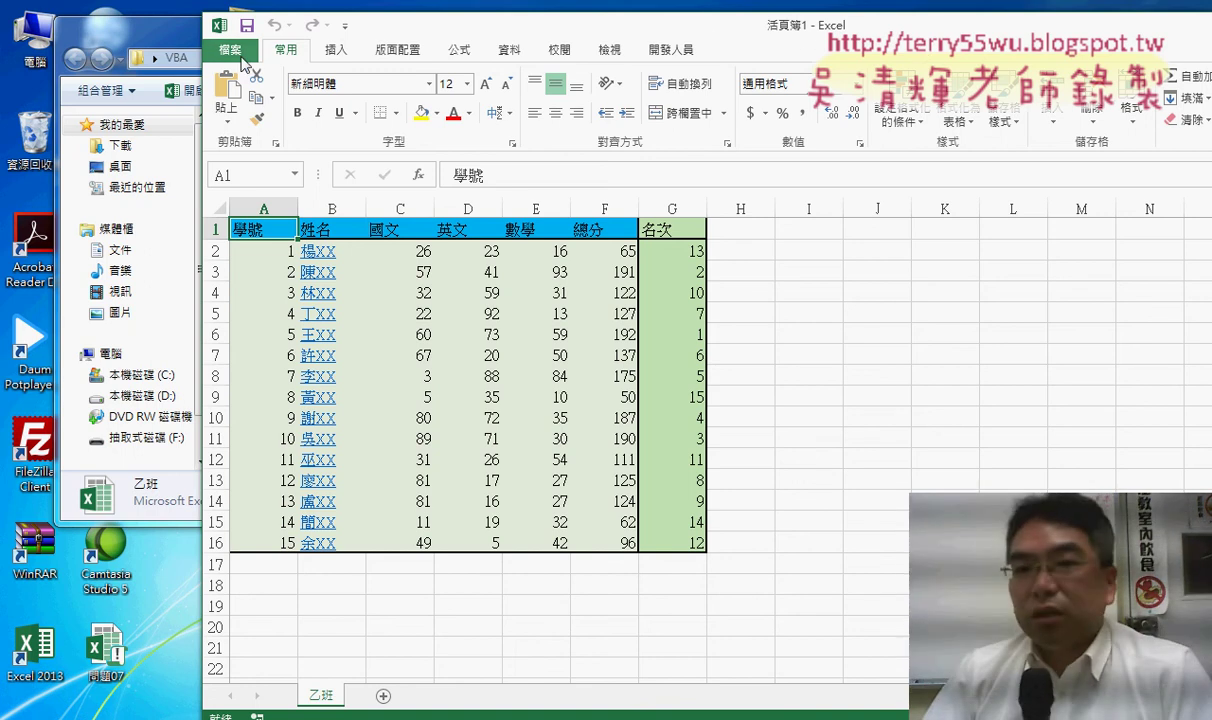
{"action": "left_click_drag", "start_coordinate": [717, 37], "coordinate": [771, 37]}
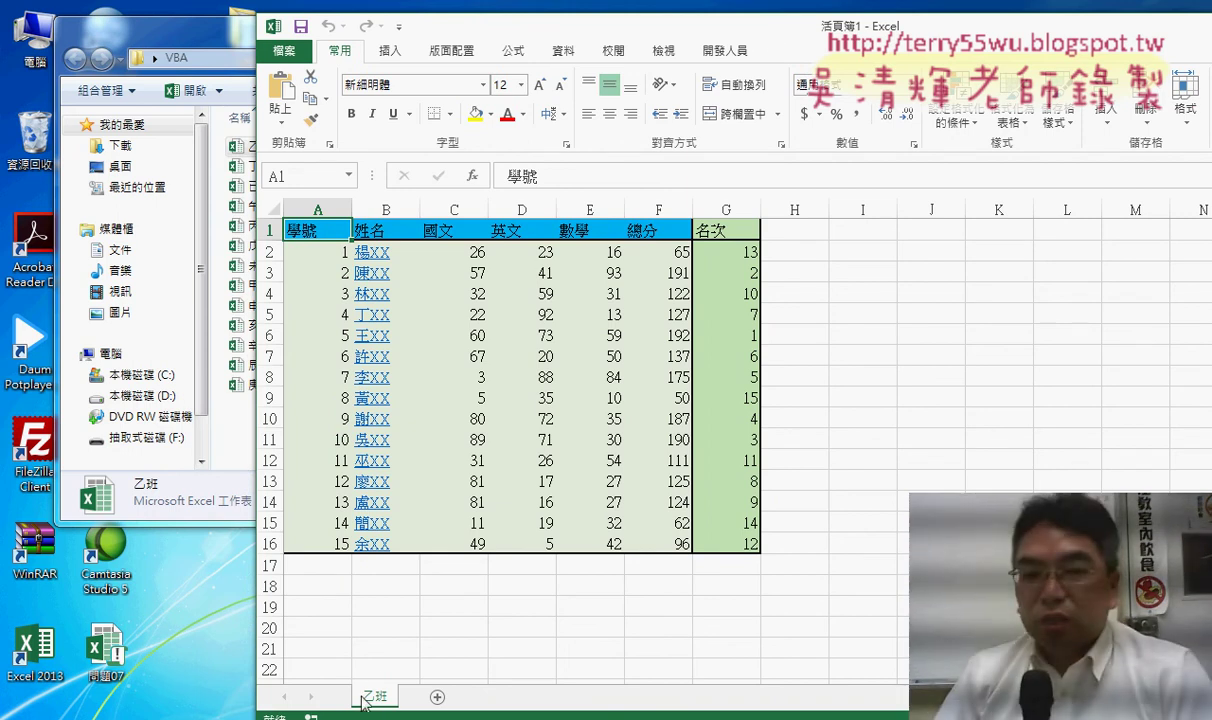
{"action": "left_click_drag", "start_coordinate": [712, 36], "coordinate": [763, 37]}
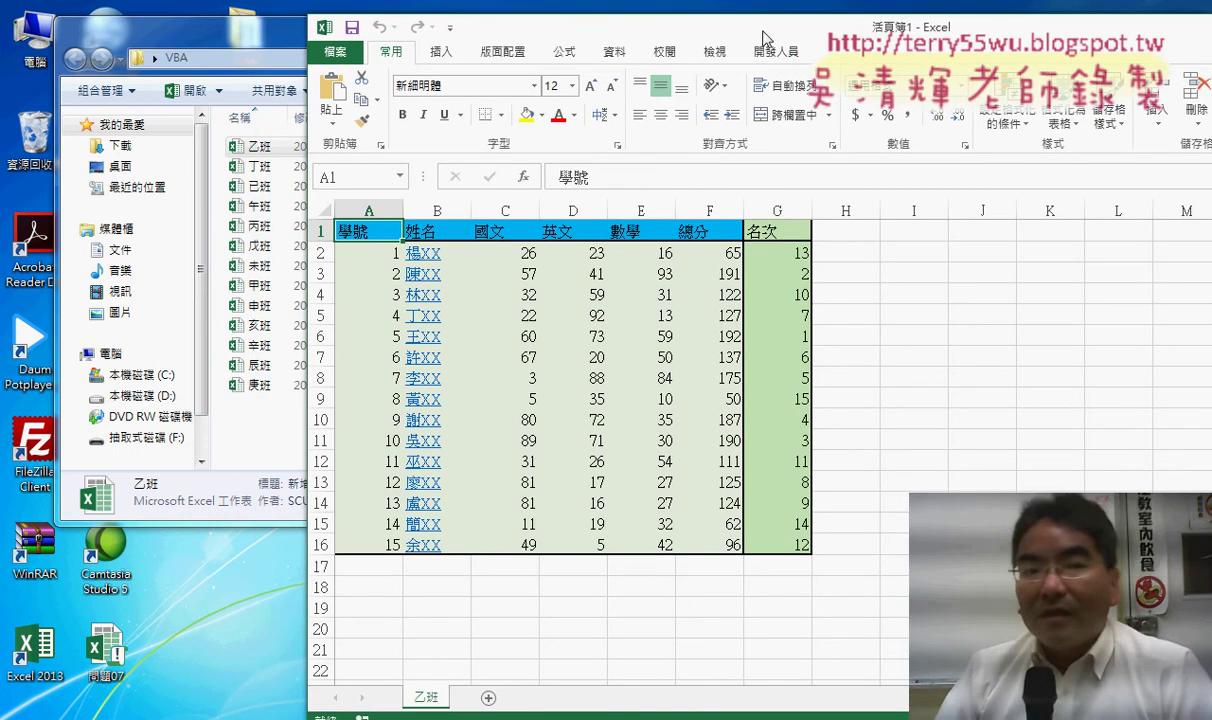
{"action": "left_click", "coordinate": [256, 168]}
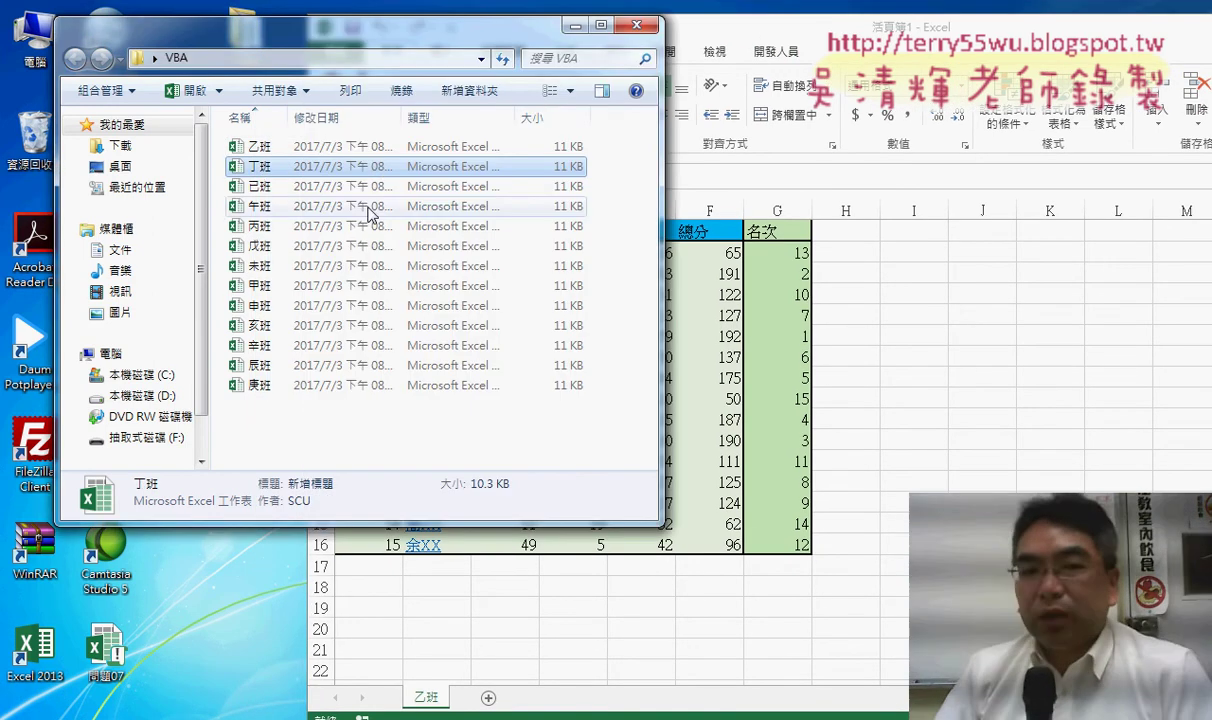
{"action": "double_click", "coordinate": [372, 172]}
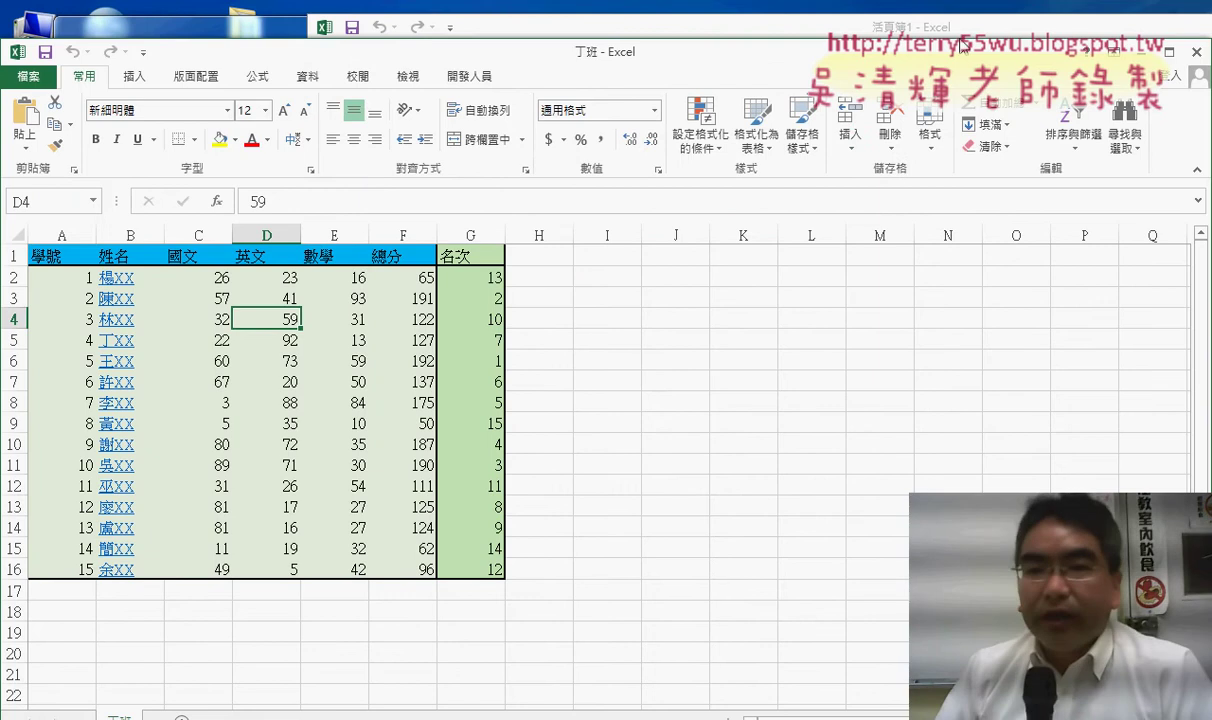
{"action": "right_click", "coordinate": [124, 684]}
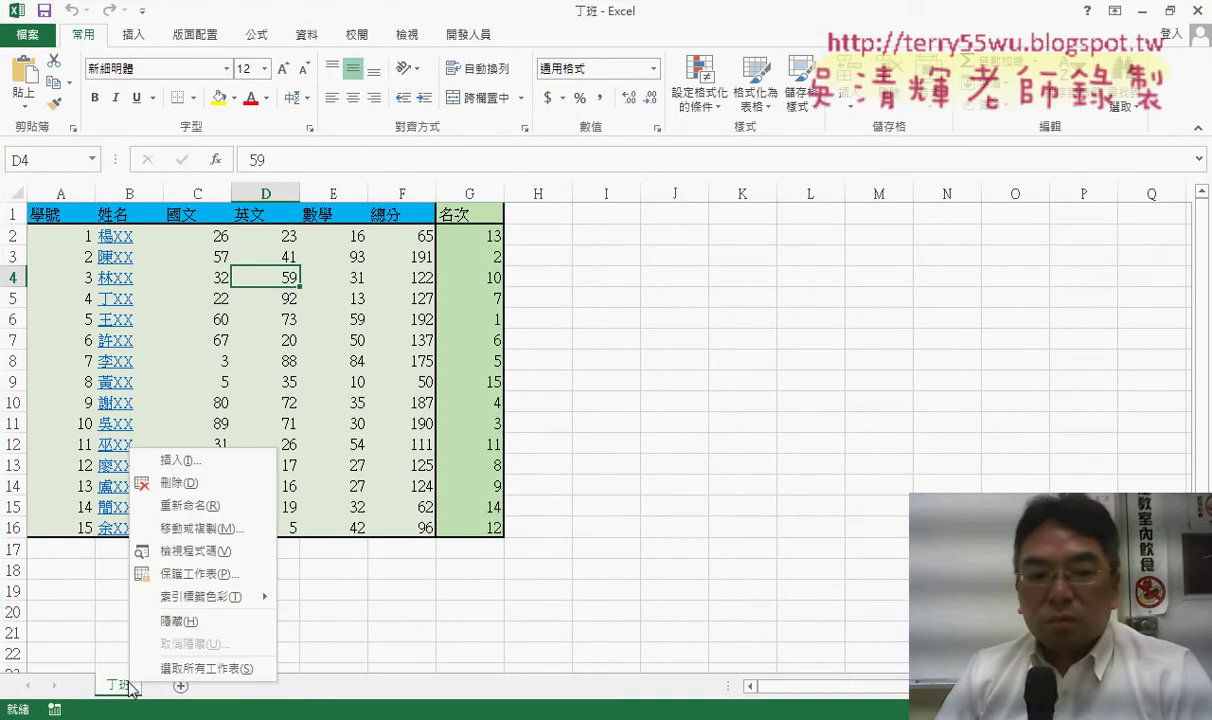
{"action": "left_click", "coordinate": [220, 530]}
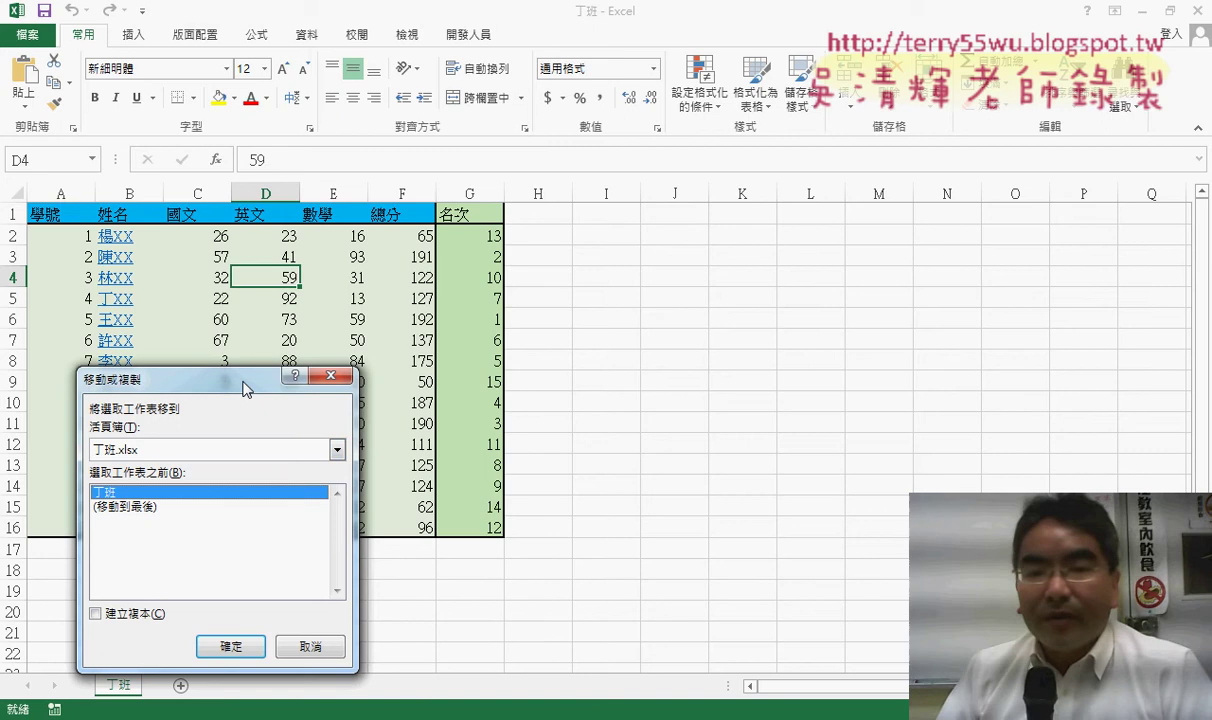
Choose 活頁簿1 as destination with 建立複本 ticked, then cancel without copying.
{"action": "left_click_drag", "start_coordinate": [247, 388], "coordinate": [743, 168]}
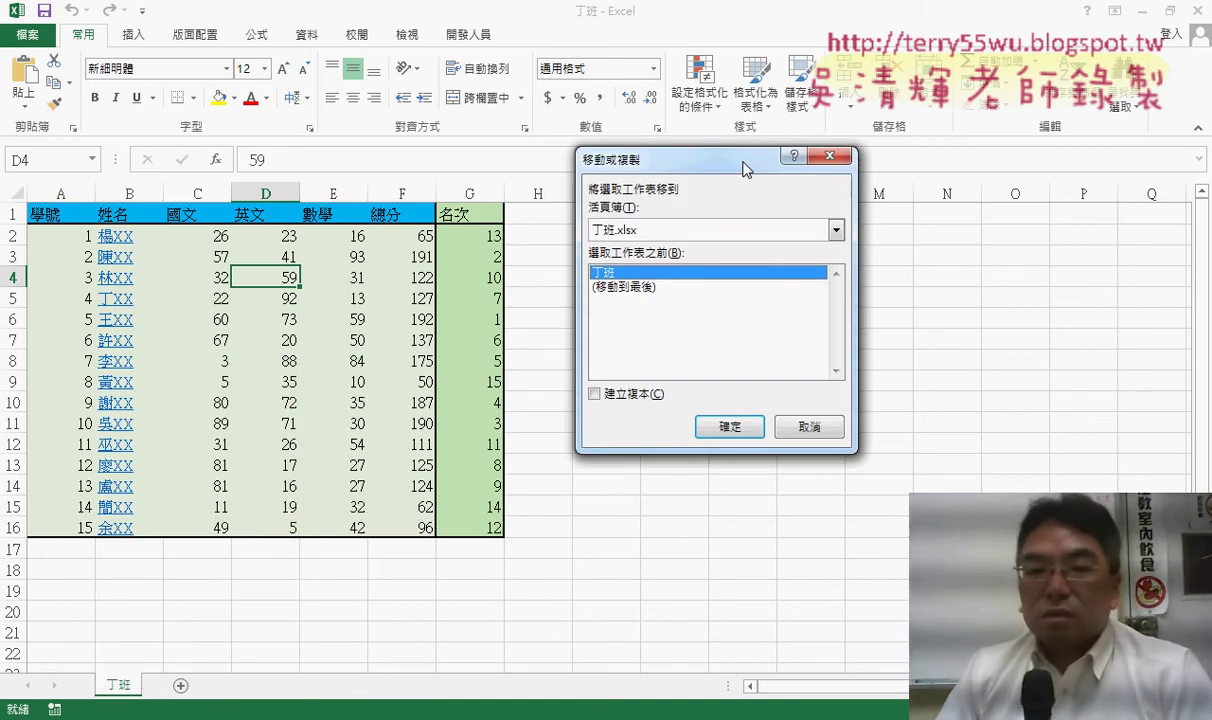
{"action": "left_click", "coordinate": [688, 237]}
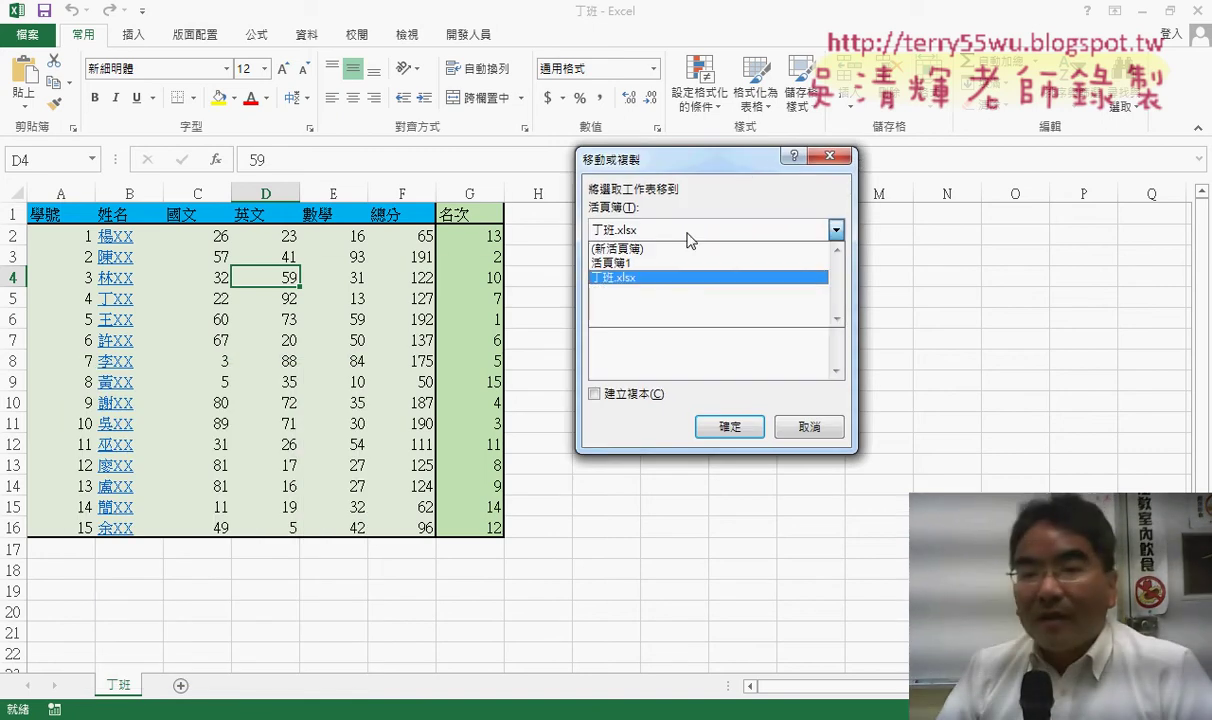
{"action": "left_click", "coordinate": [631, 263]}
{"action": "left_click", "coordinate": [596, 394]}
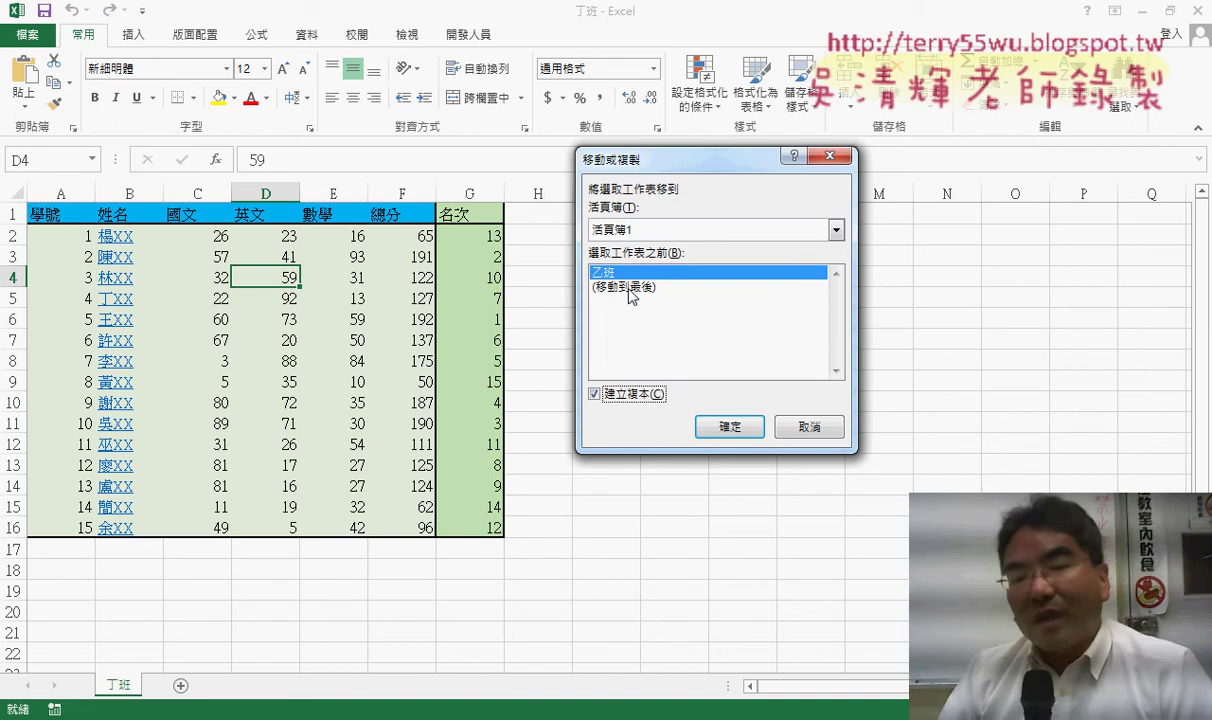
{"action": "left_click", "coordinate": [628, 287]}
{"action": "left_click", "coordinate": [633, 279]}
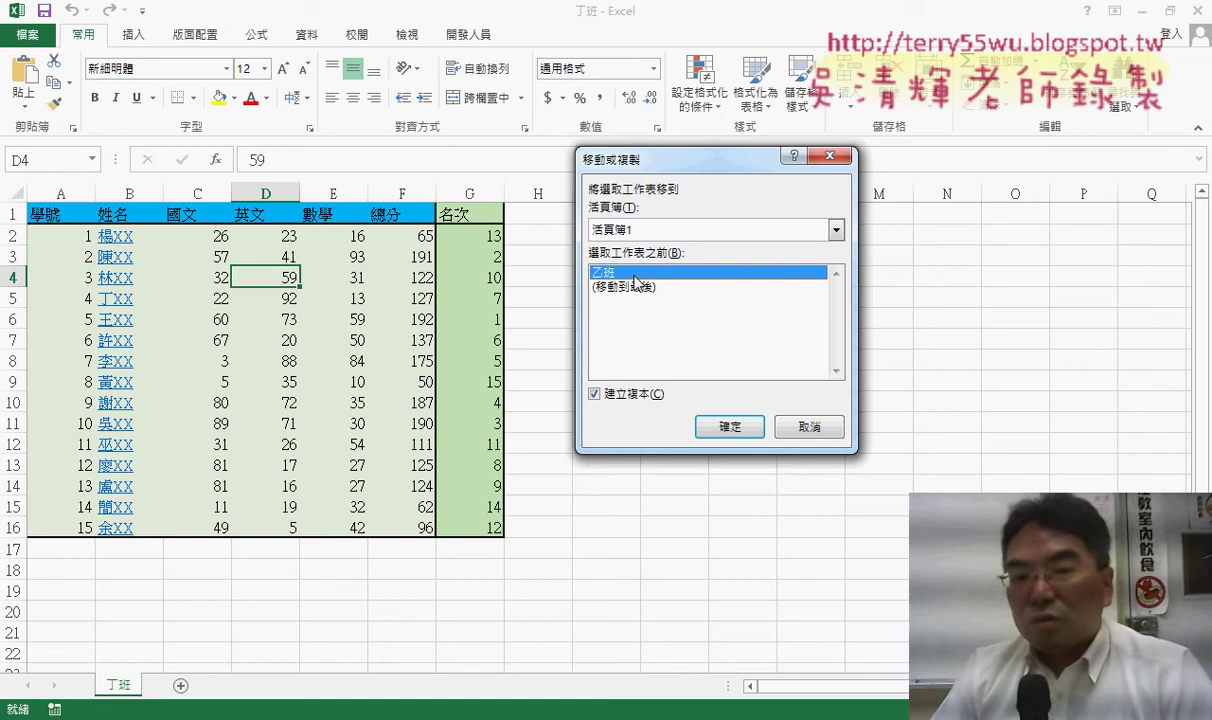
{"action": "left_click", "coordinate": [631, 231]}
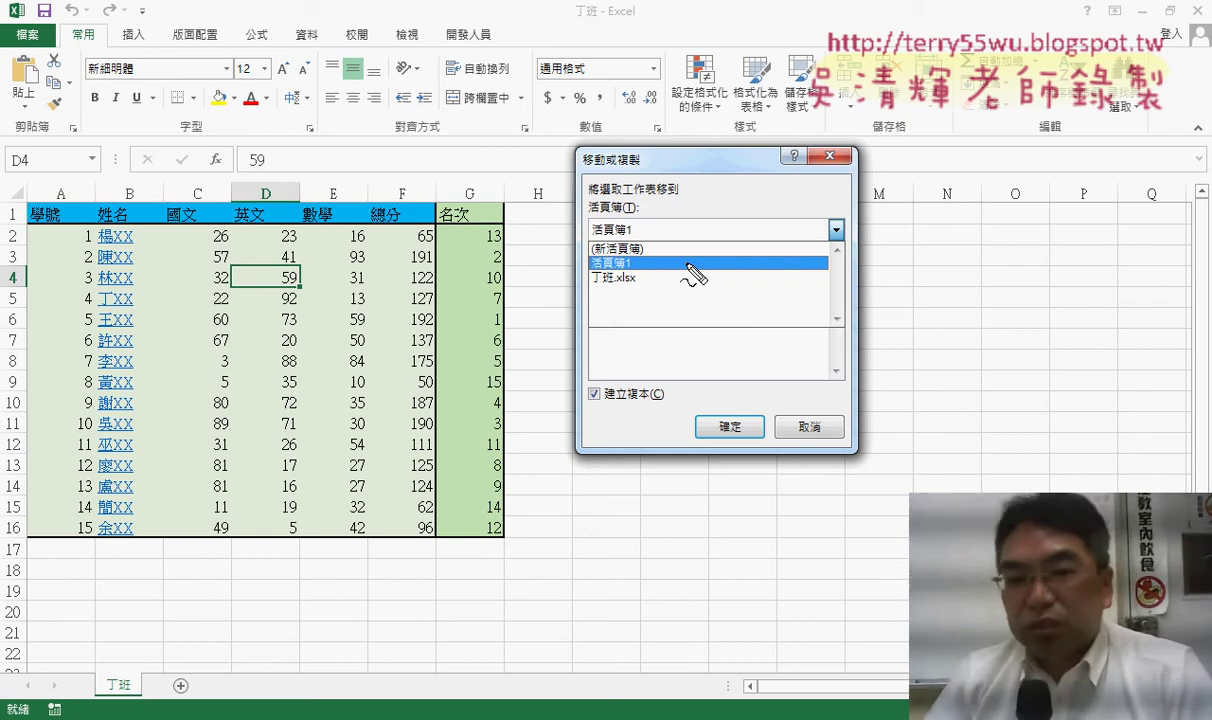
{"action": "left_click_drag", "start_coordinate": [620, 272], "coordinate": [646, 262]}
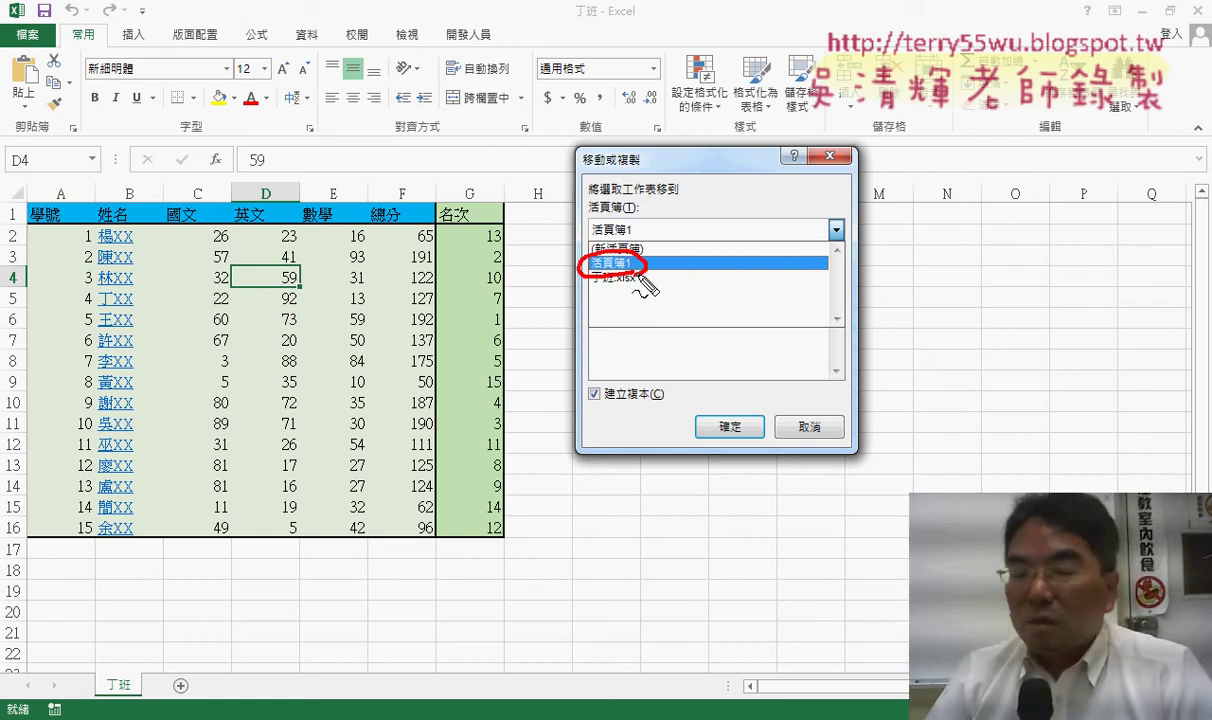
{"action": "left_click", "coordinate": [612, 262]}
{"action": "left_click", "coordinate": [809, 427]}
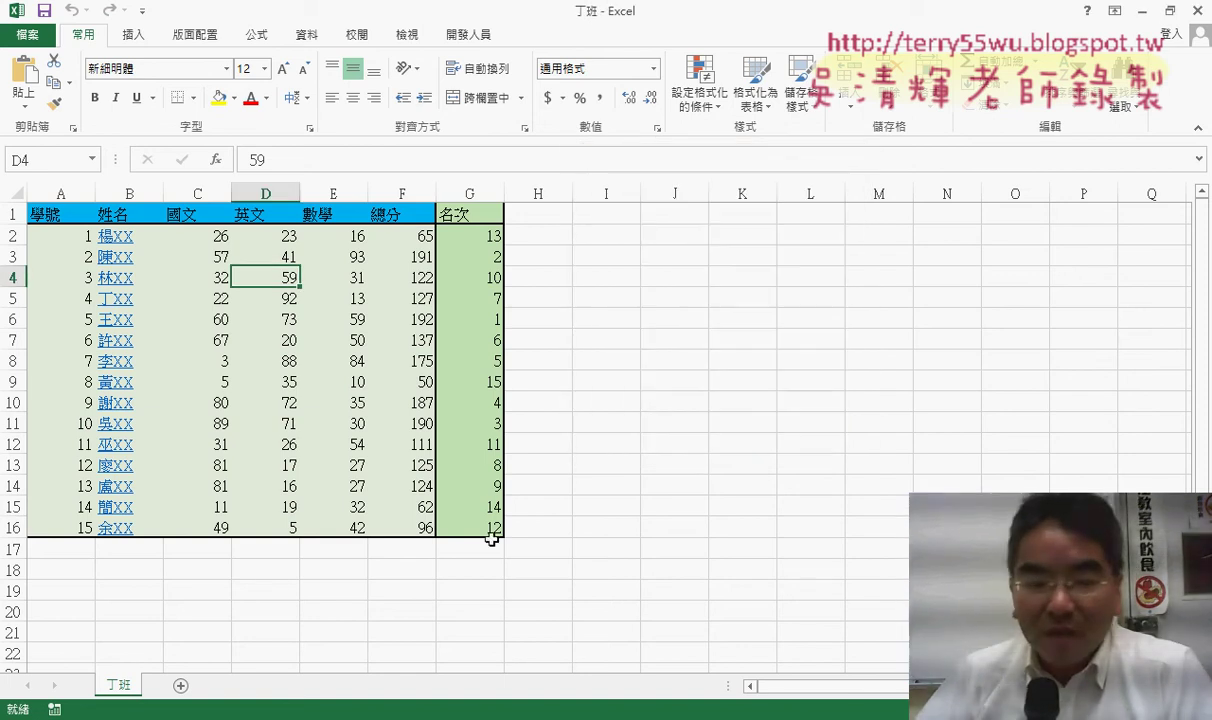
Save 活頁簿1 to the desktop under the name _全部.
{"action": "mouse_move", "coordinate": [325, 710]}
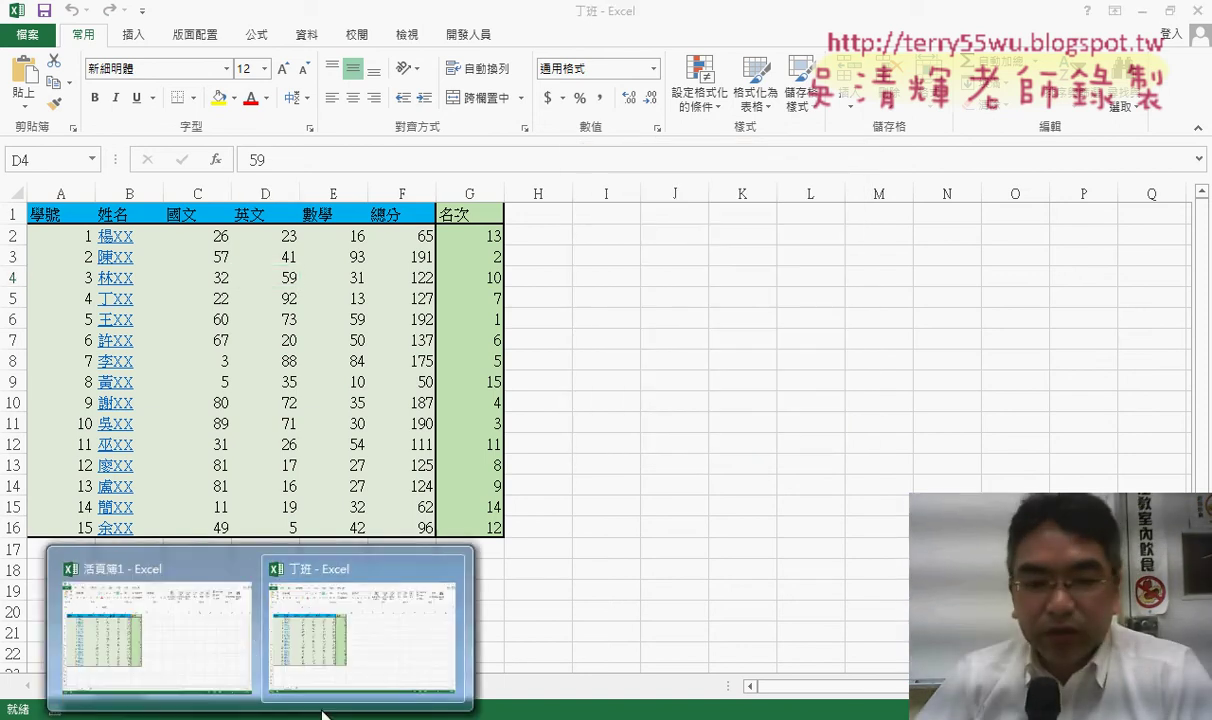
{"action": "left_click", "coordinate": [196, 642]}
{"action": "left_click", "coordinate": [335, 50]}
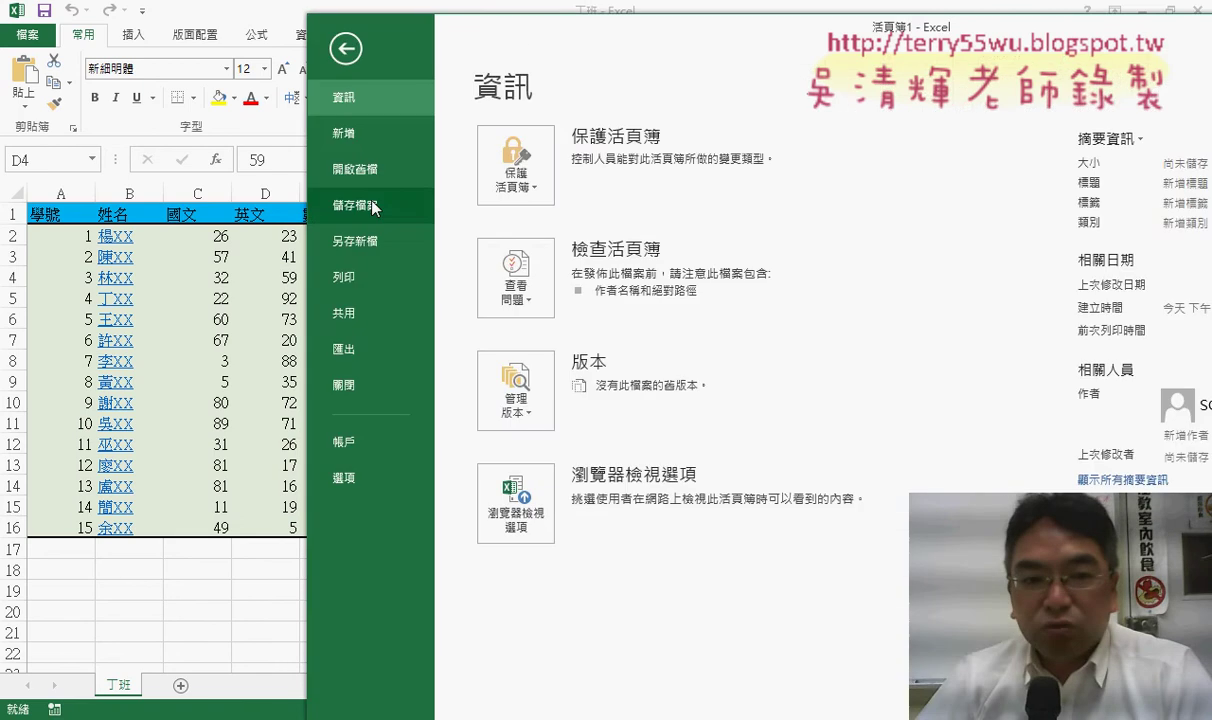
{"action": "left_click", "coordinate": [358, 242]}
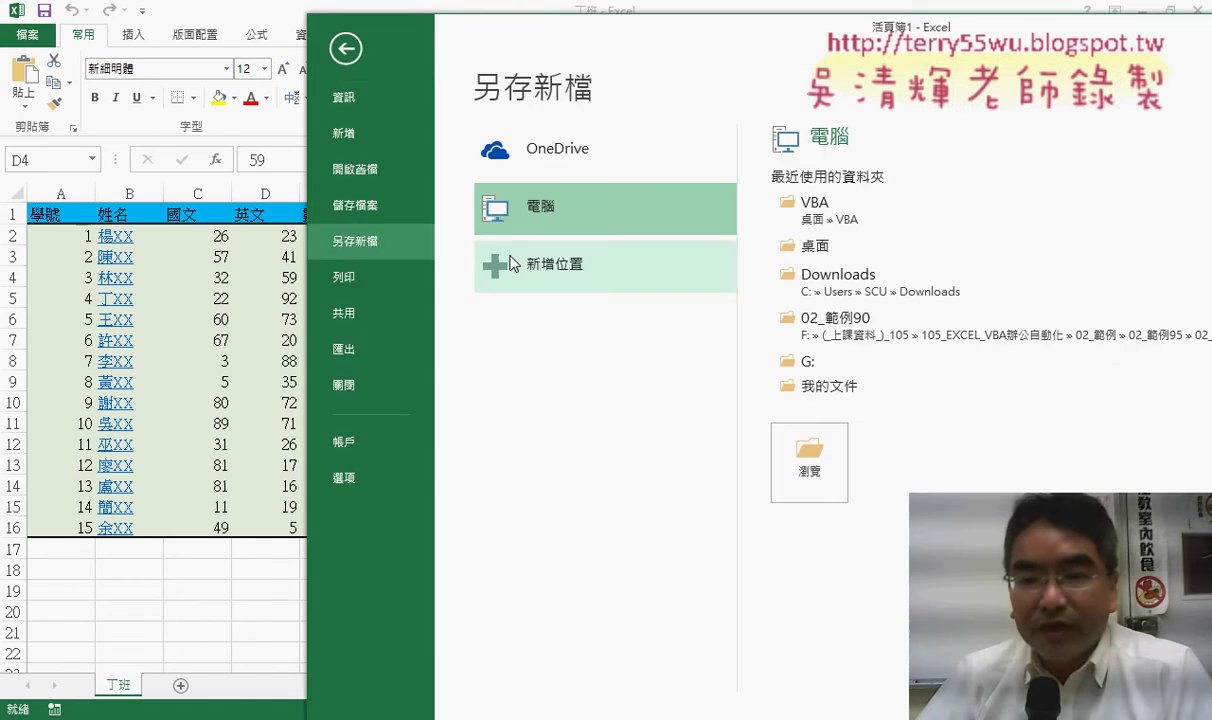
{"action": "left_click", "coordinate": [824, 470]}
{"action": "left_click", "coordinate": [375, 206]}
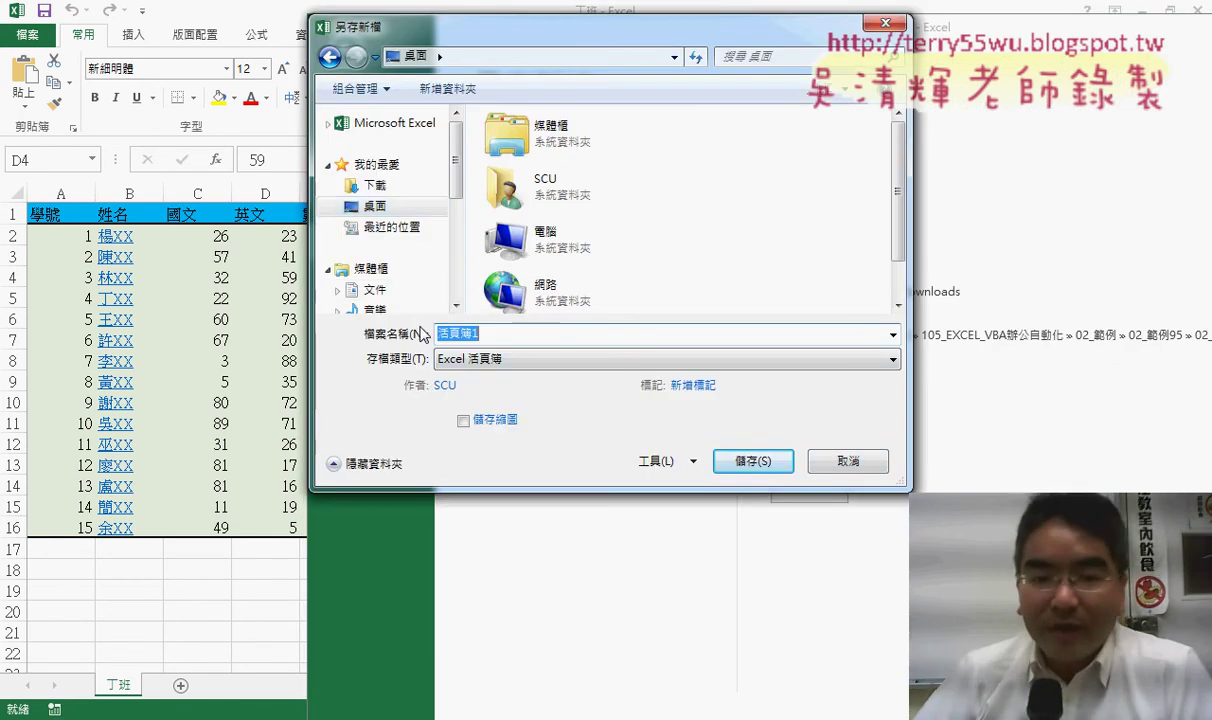
{"action": "key", "text": "BackSpace"}
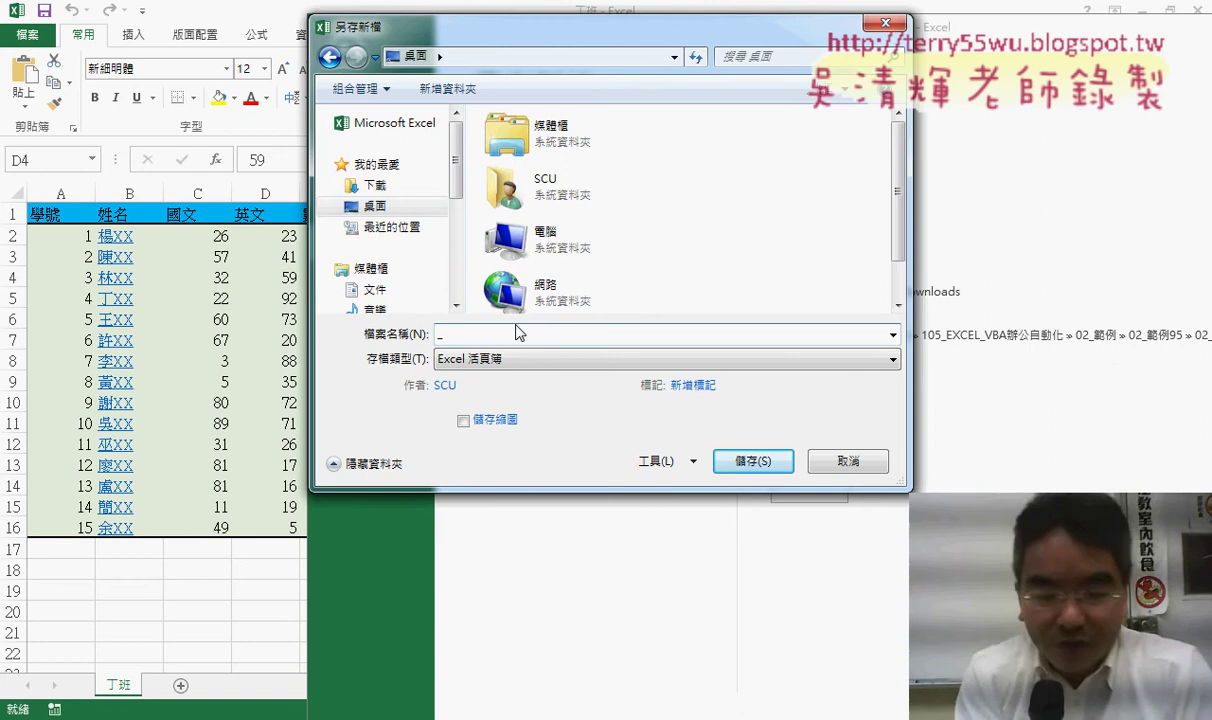
{"action": "type", "text": "檔"}
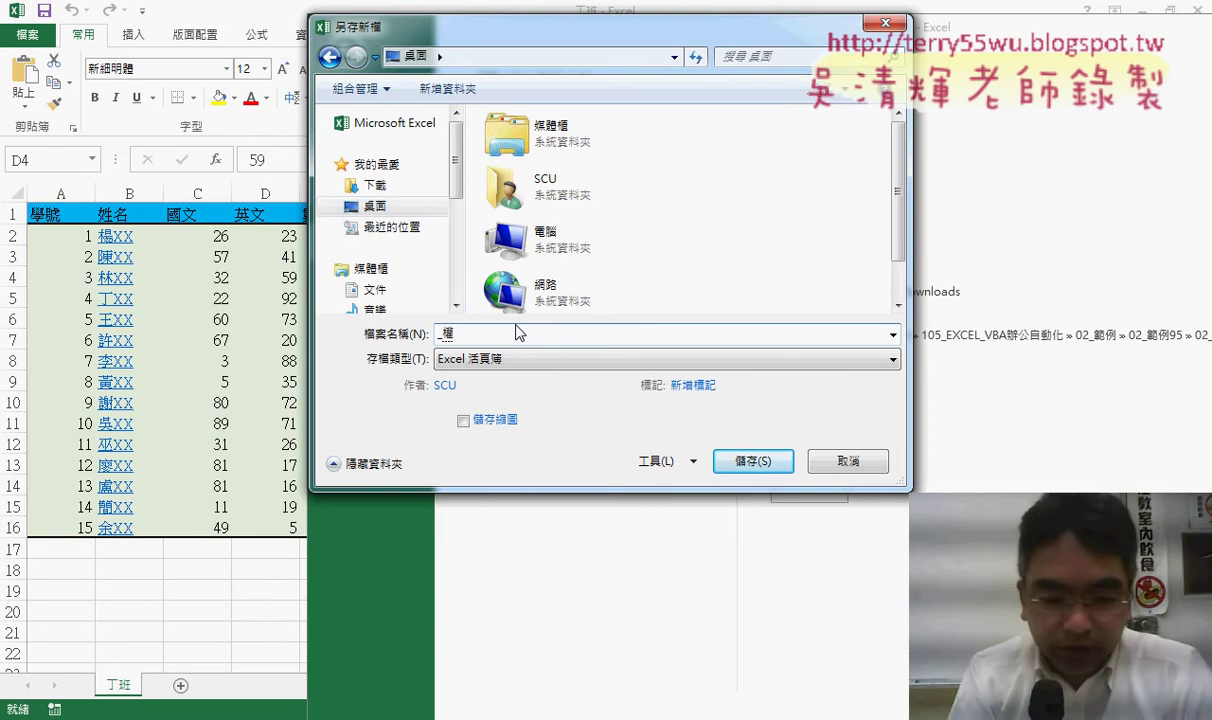
{"action": "type", "text": "全部"}
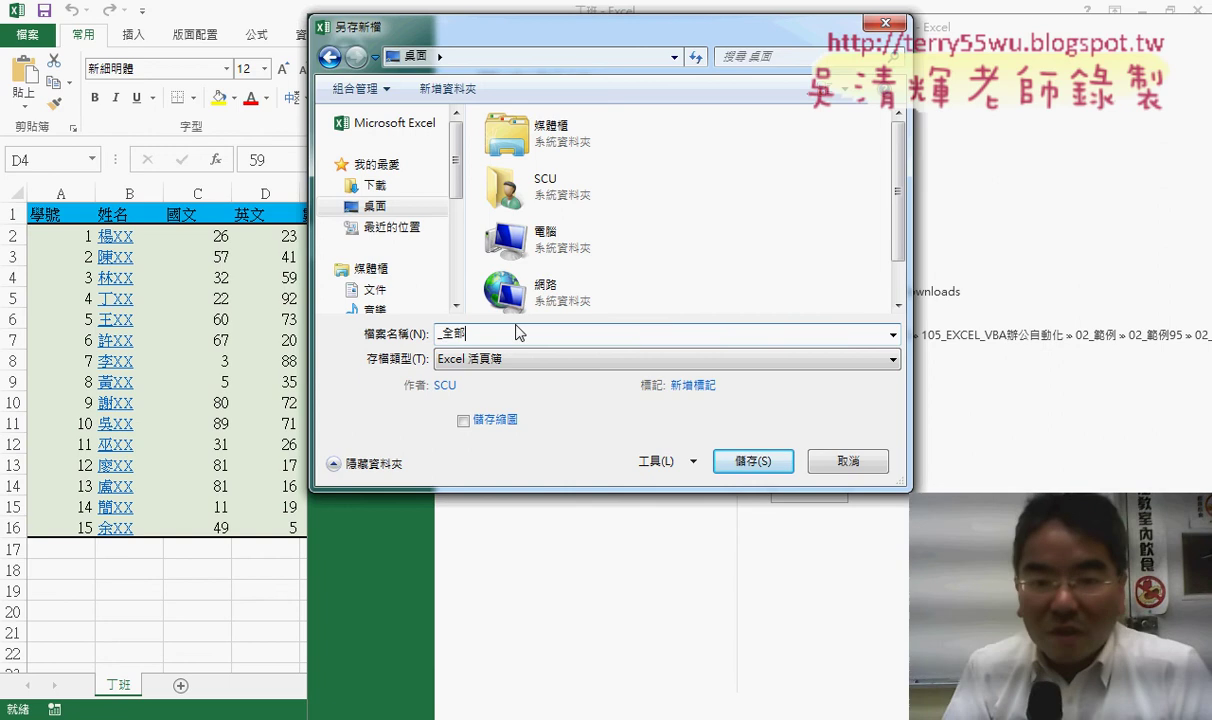
{"action": "key", "text": "Return"}
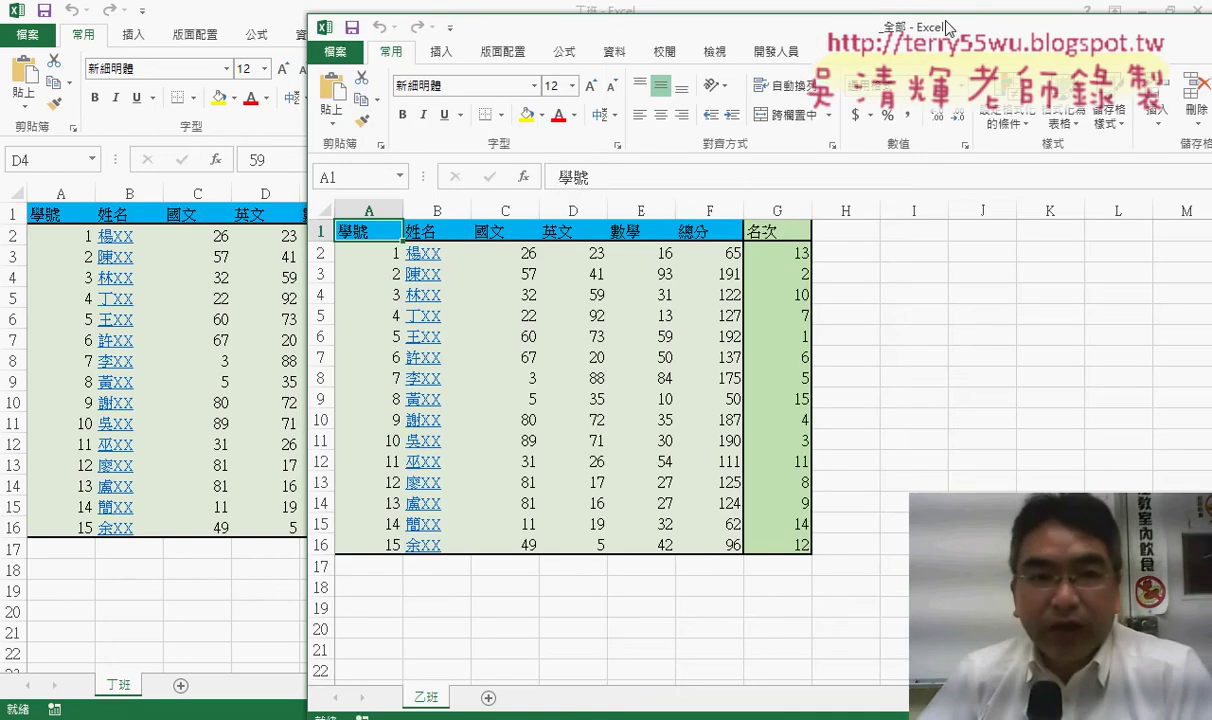
Copy the 丁班 sheet into _全部.xlsx with 建立複本 ticked.
{"action": "left_click", "coordinate": [251, 10]}
{"action": "right_click", "coordinate": [120, 684]}
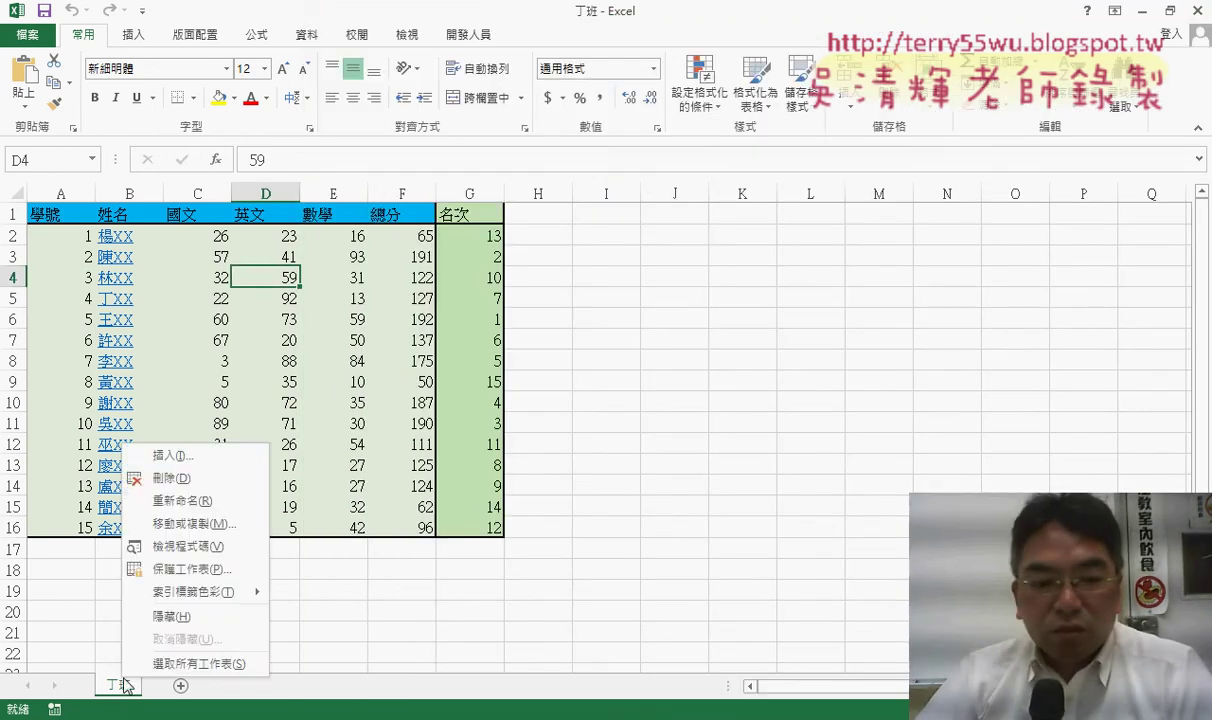
{"action": "left_click", "coordinate": [195, 521]}
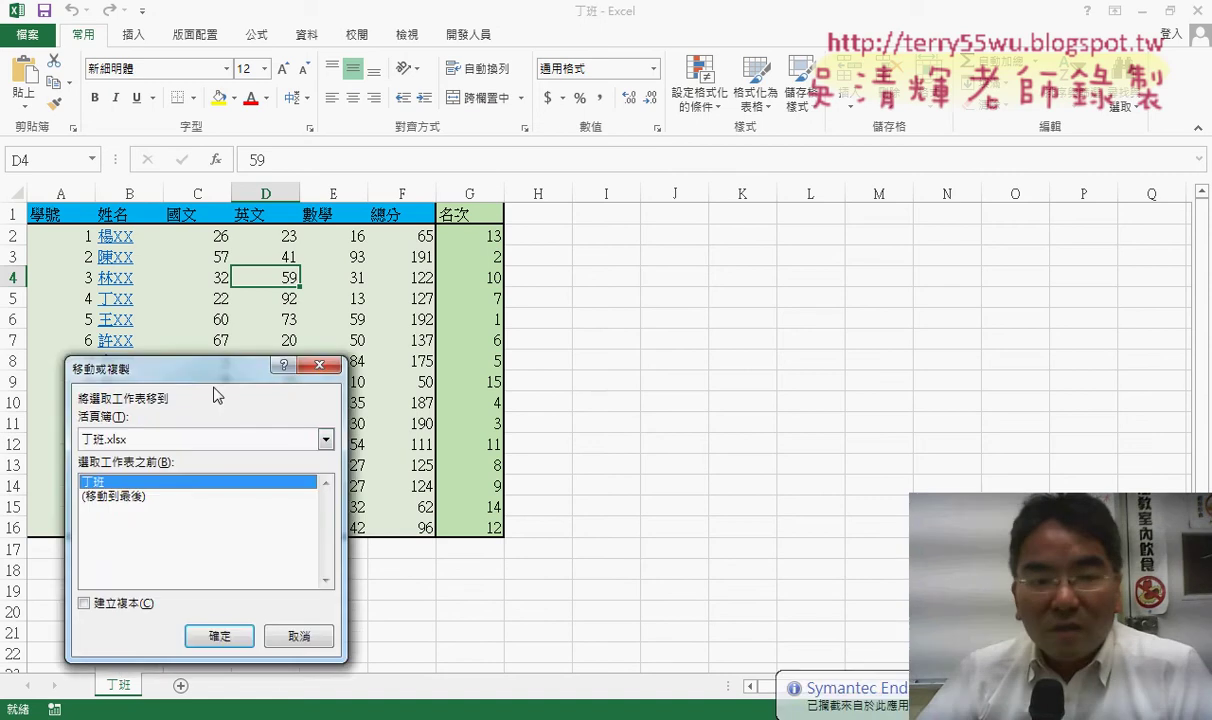
{"action": "left_click_drag", "start_coordinate": [150, 368], "coordinate": [634, 190]}
{"action": "left_click", "coordinate": [680, 261]}
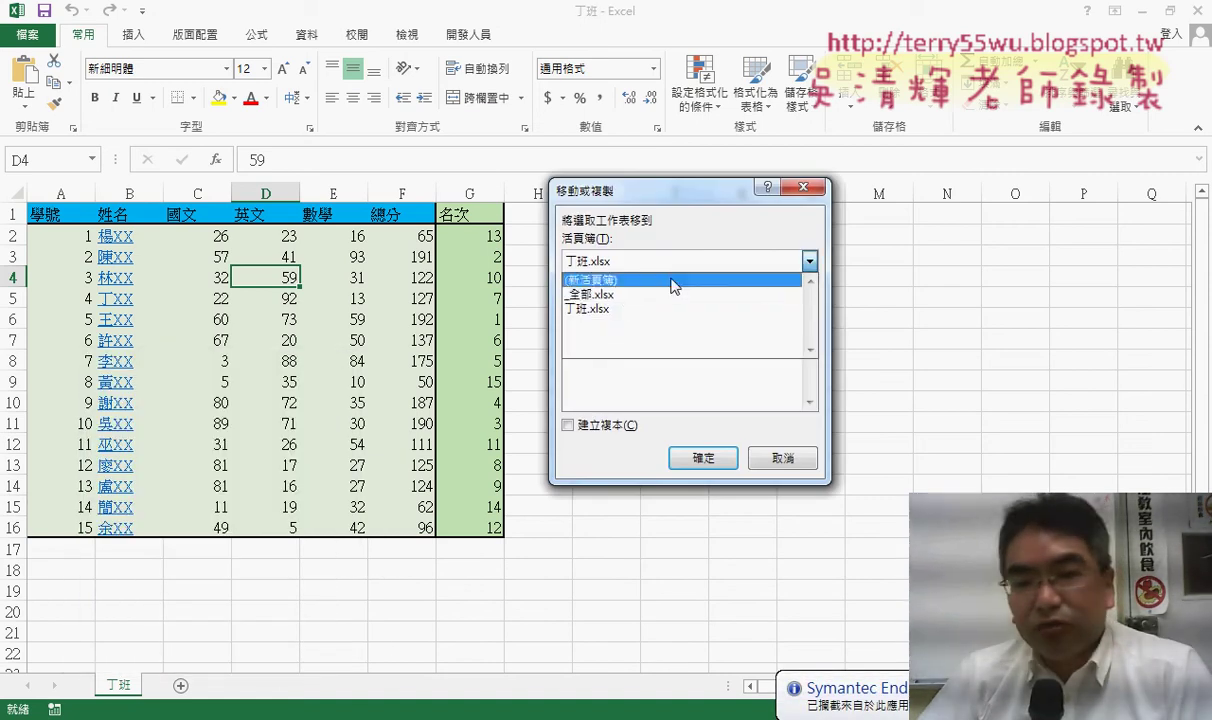
{"action": "left_click", "coordinate": [618, 295]}
{"action": "left_click", "coordinate": [609, 428]}
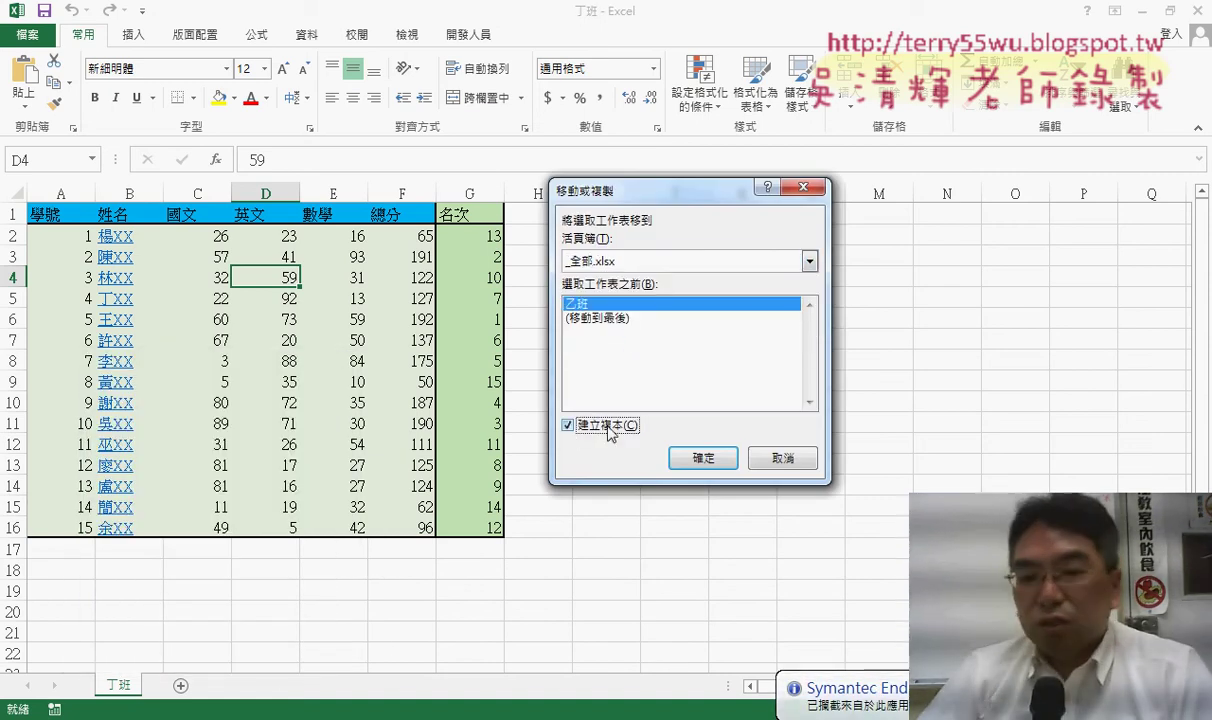
{"action": "left_click", "coordinate": [705, 462]}
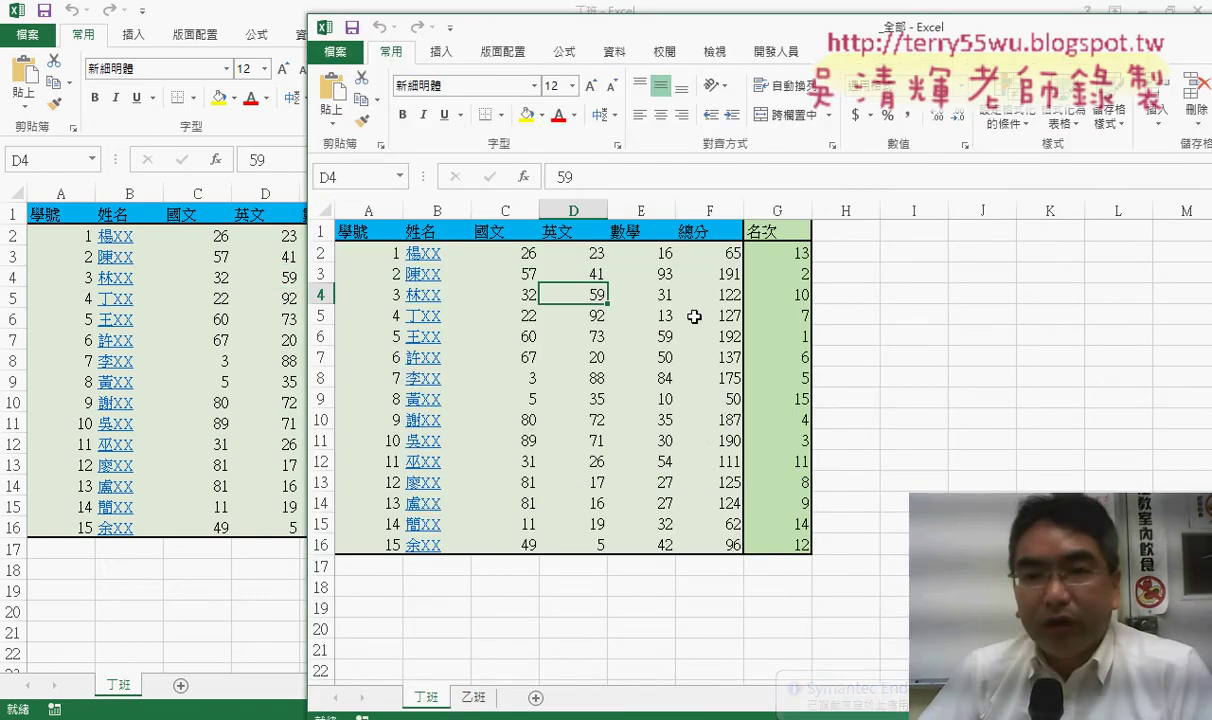
Shift the _全部 window aside, clear the annotations, and bring 丁班 back in front.
{"action": "left_click_drag", "start_coordinate": [697, 35], "coordinate": [642, 27]}
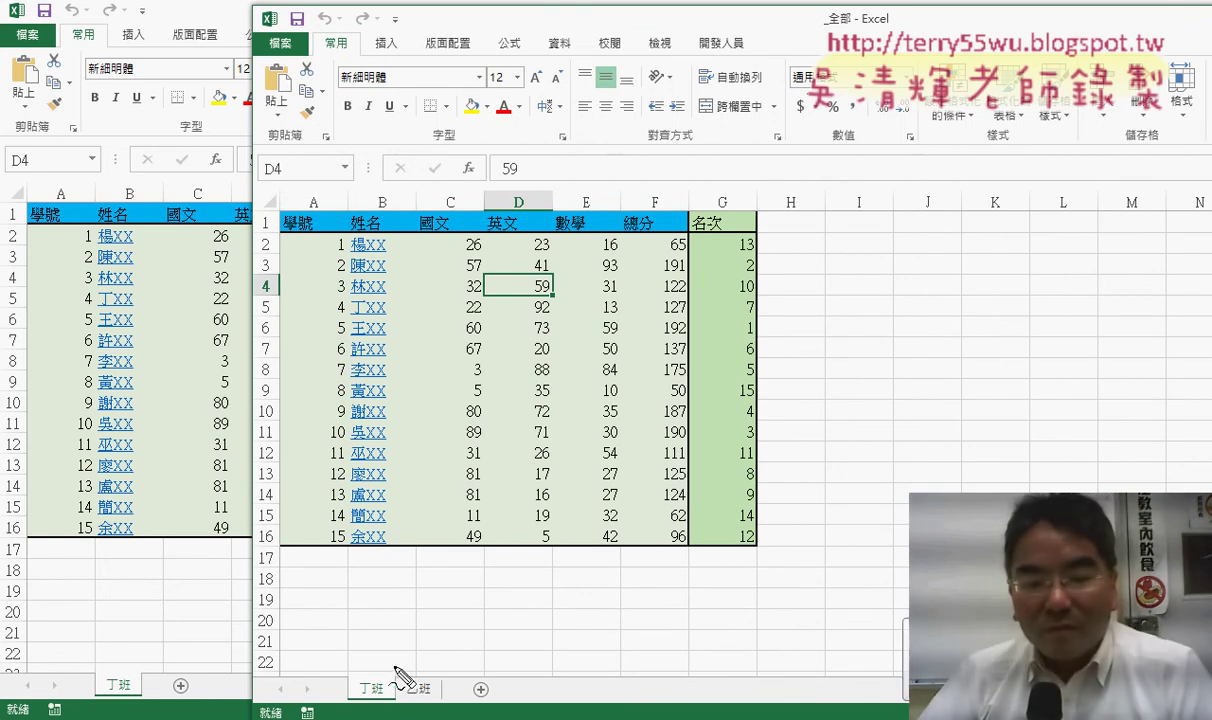
{"action": "left_click_drag", "start_coordinate": [355, 708], "coordinate": [418, 683]}
{"action": "left_click_drag", "start_coordinate": [448, 616], "coordinate": [385, 680]}
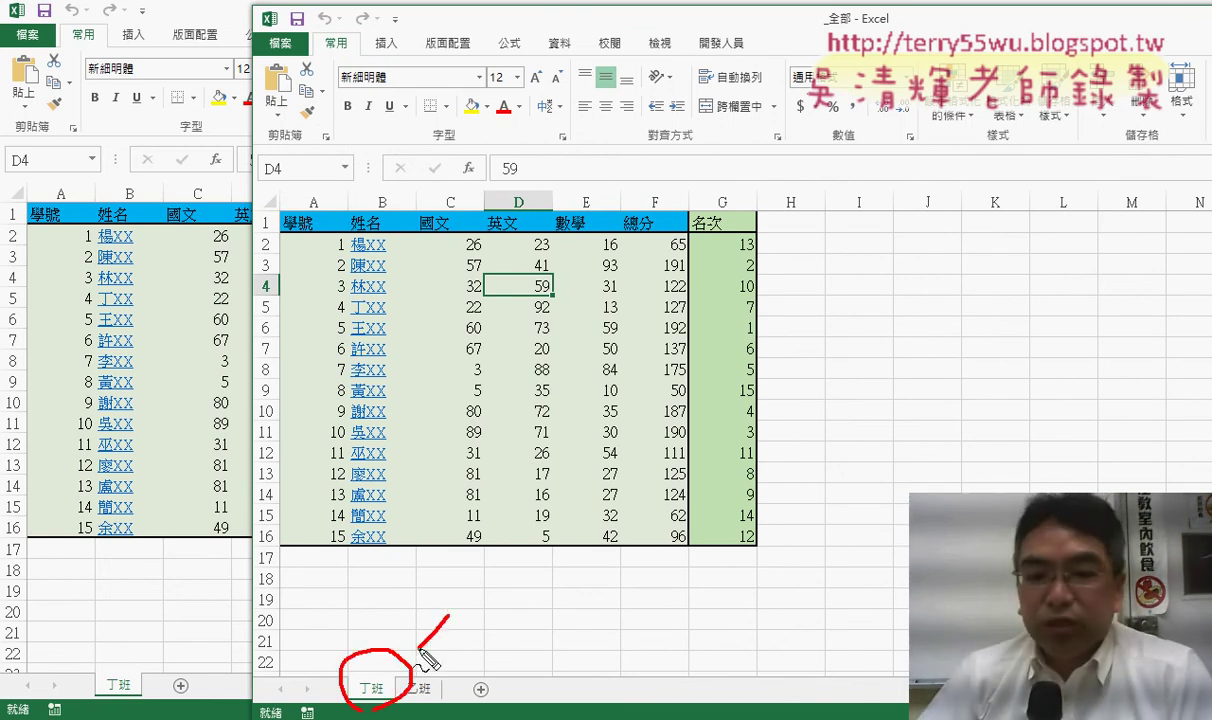
{"action": "left_click_drag", "start_coordinate": [402, 622], "coordinate": [455, 666]}
{"action": "key", "text": "Escape"}
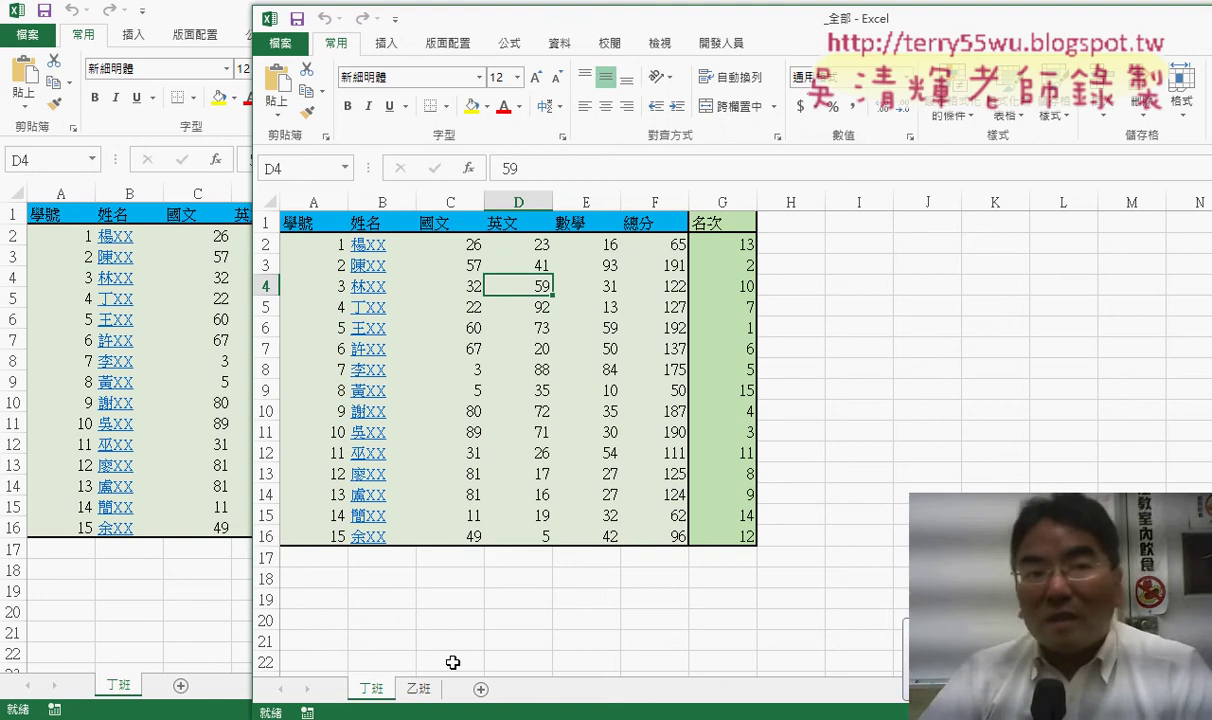
{"action": "left_click", "coordinate": [1198, 15]}
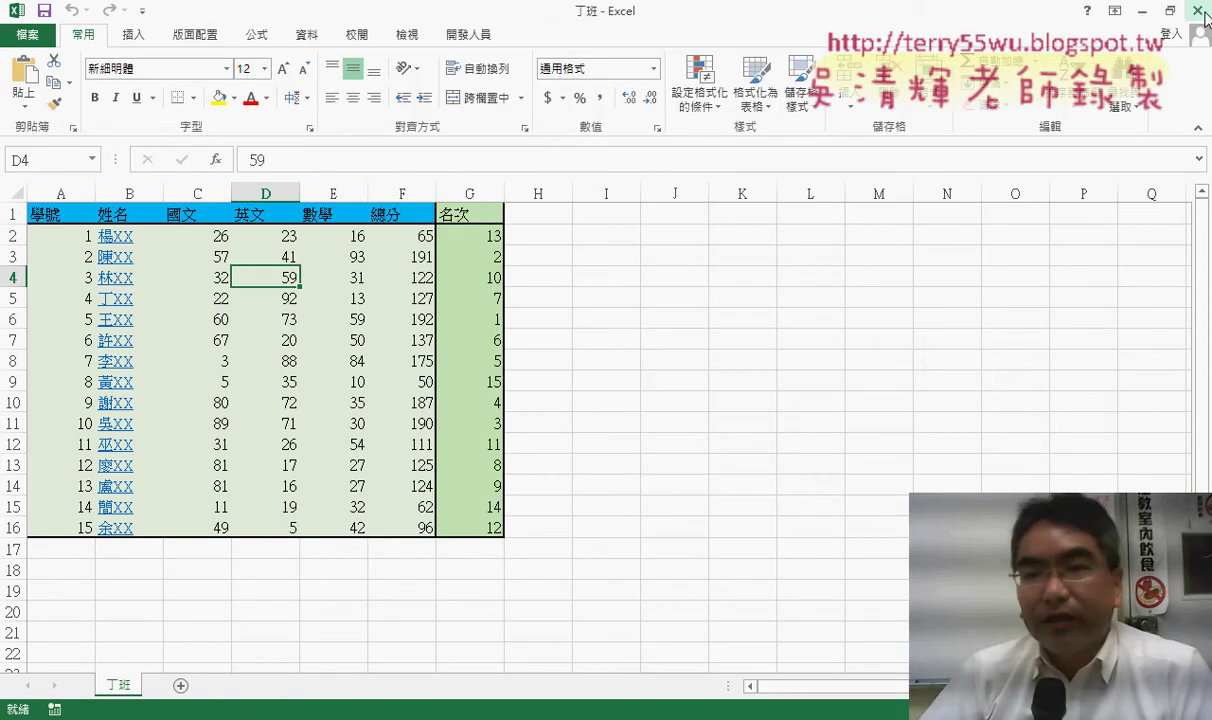
Close the 丁班 workbook and open 己班.xlsx from the VBA folder.
{"action": "left_click", "coordinate": [1198, 15]}
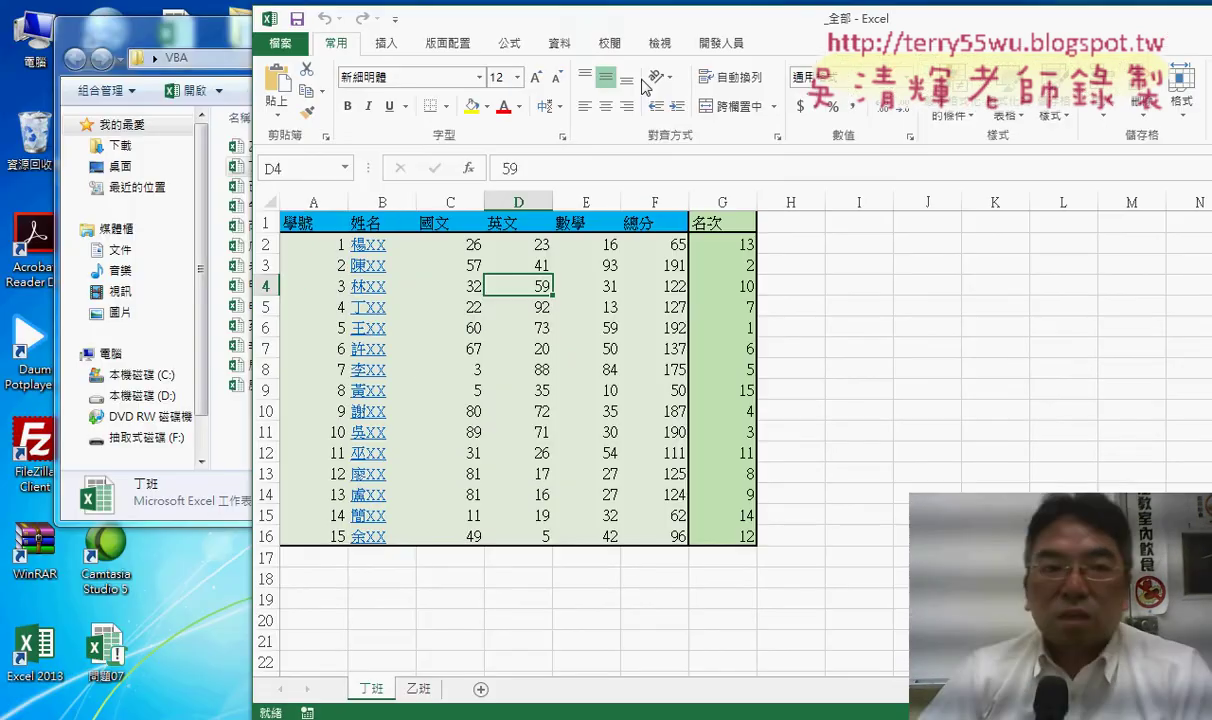
{"action": "left_click", "coordinate": [128, 47]}
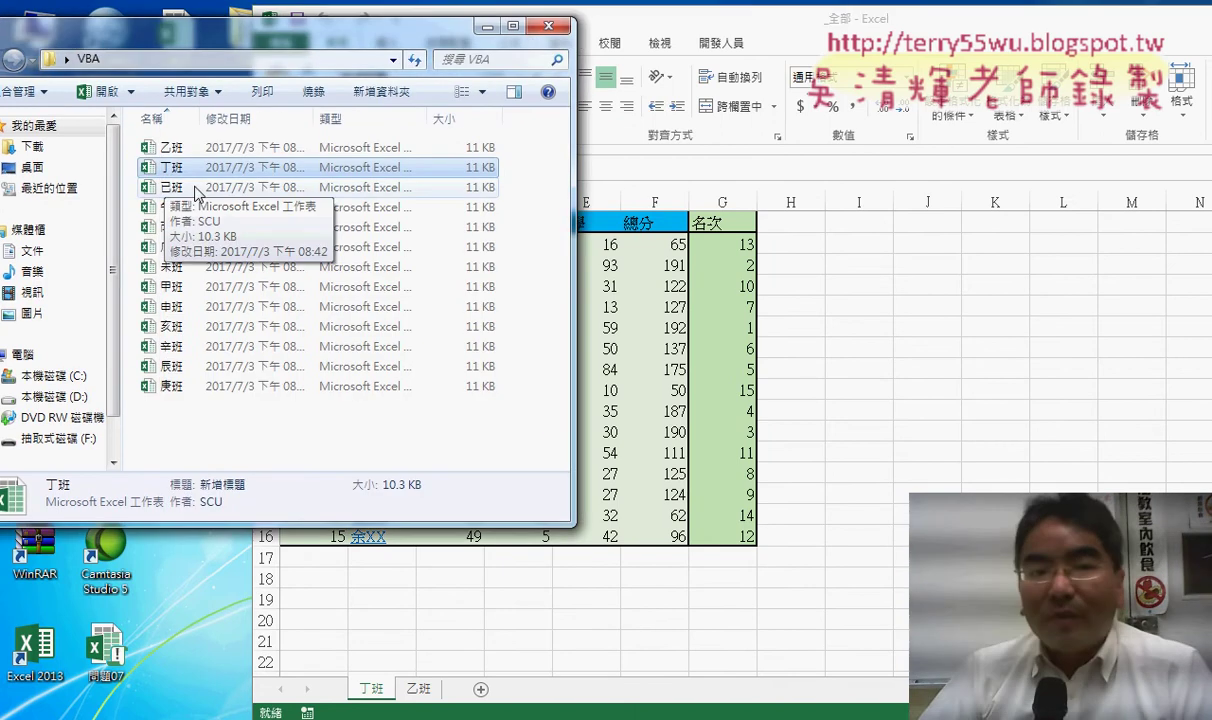
{"action": "double_click", "coordinate": [185, 186]}
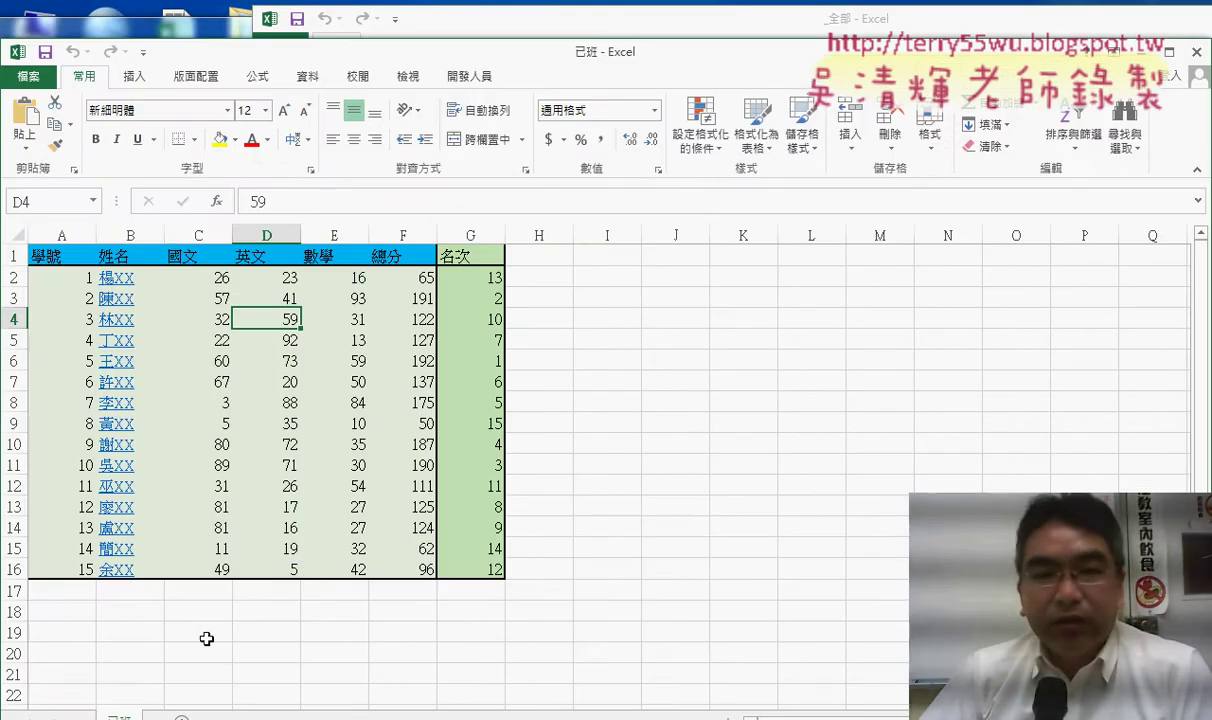
Copy the 己班 sheet into _全部.xlsx before 丁班, then close 己班.
{"action": "right_click", "coordinate": [132, 684]}
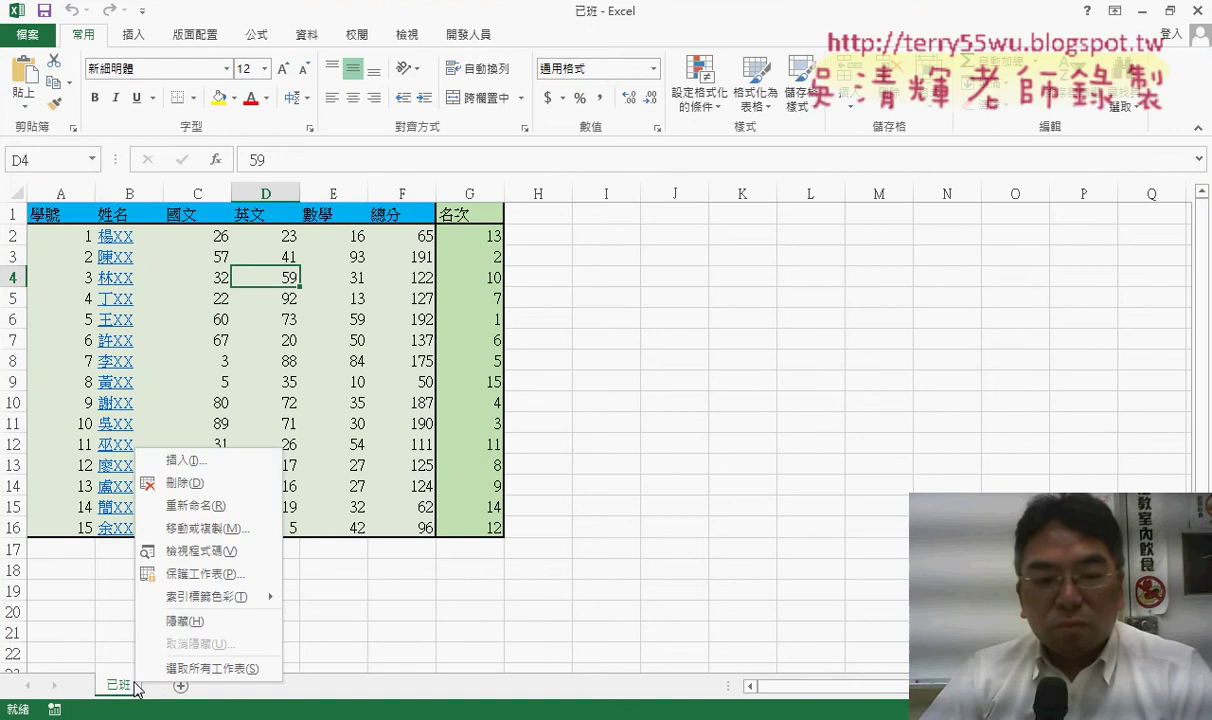
{"action": "left_click", "coordinate": [205, 528]}
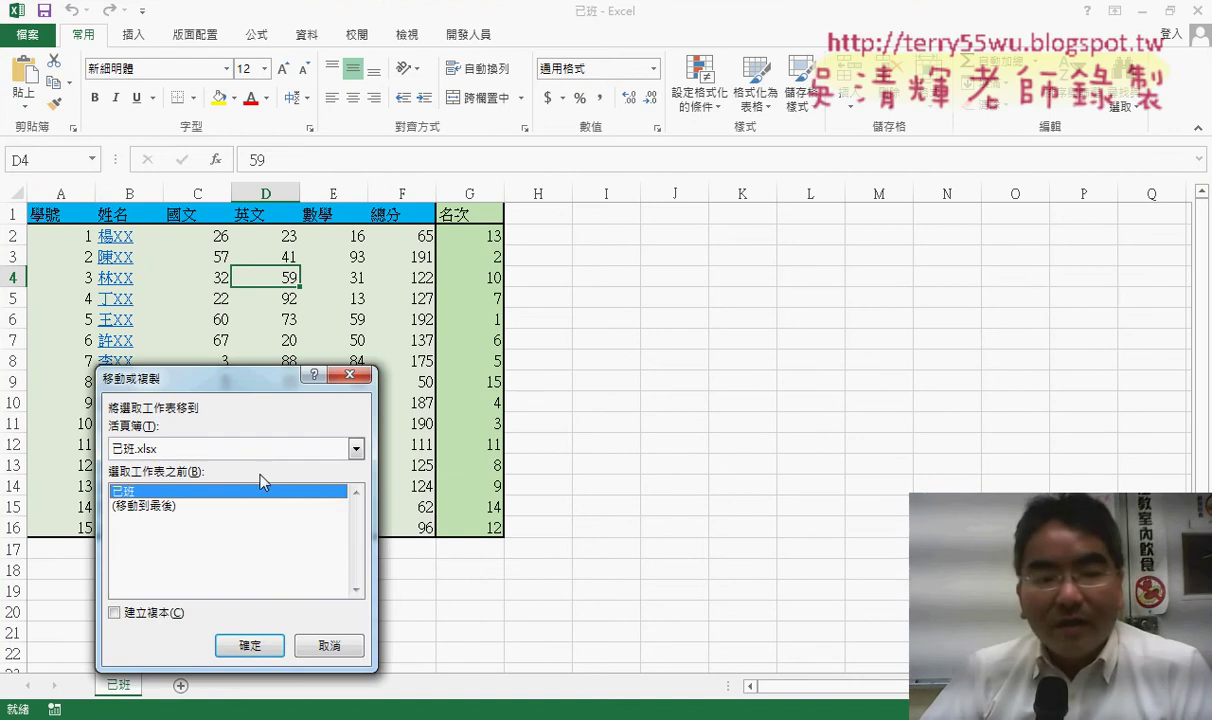
{"action": "left_click", "coordinate": [230, 448]}
{"action": "left_click", "coordinate": [205, 482]}
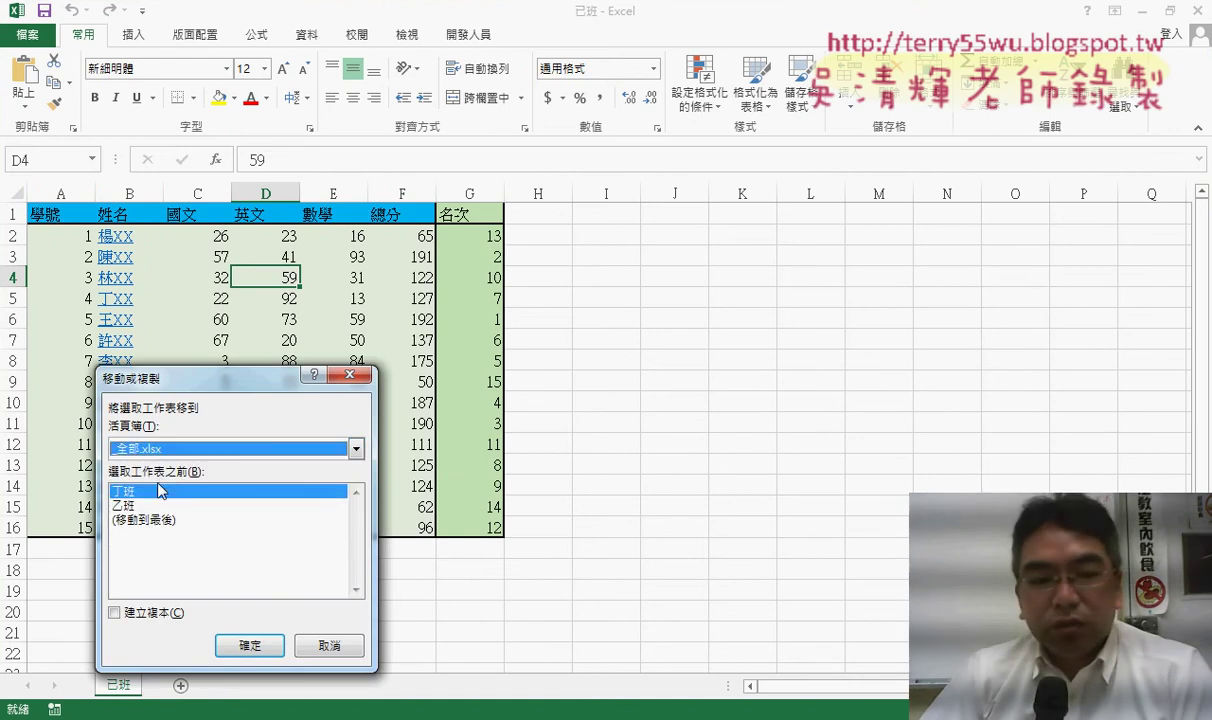
{"action": "left_click", "coordinate": [115, 612]}
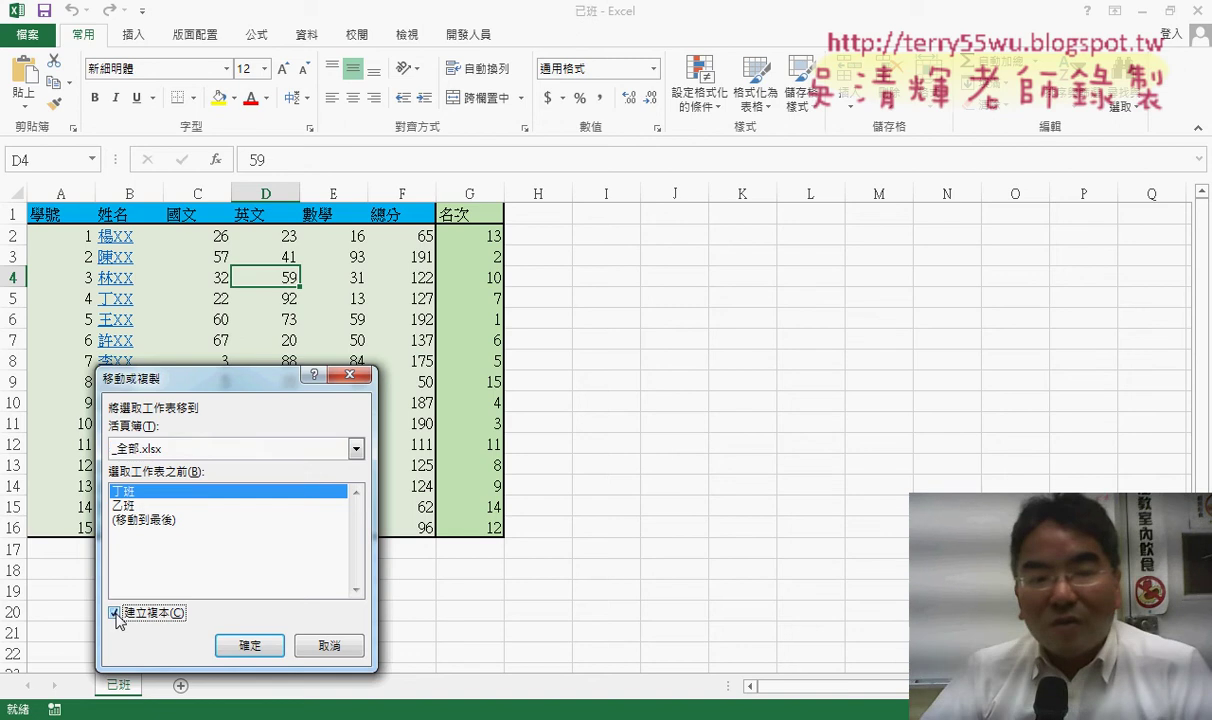
{"action": "left_click", "coordinate": [249, 645]}
{"action": "left_click", "coordinate": [220, 24]}
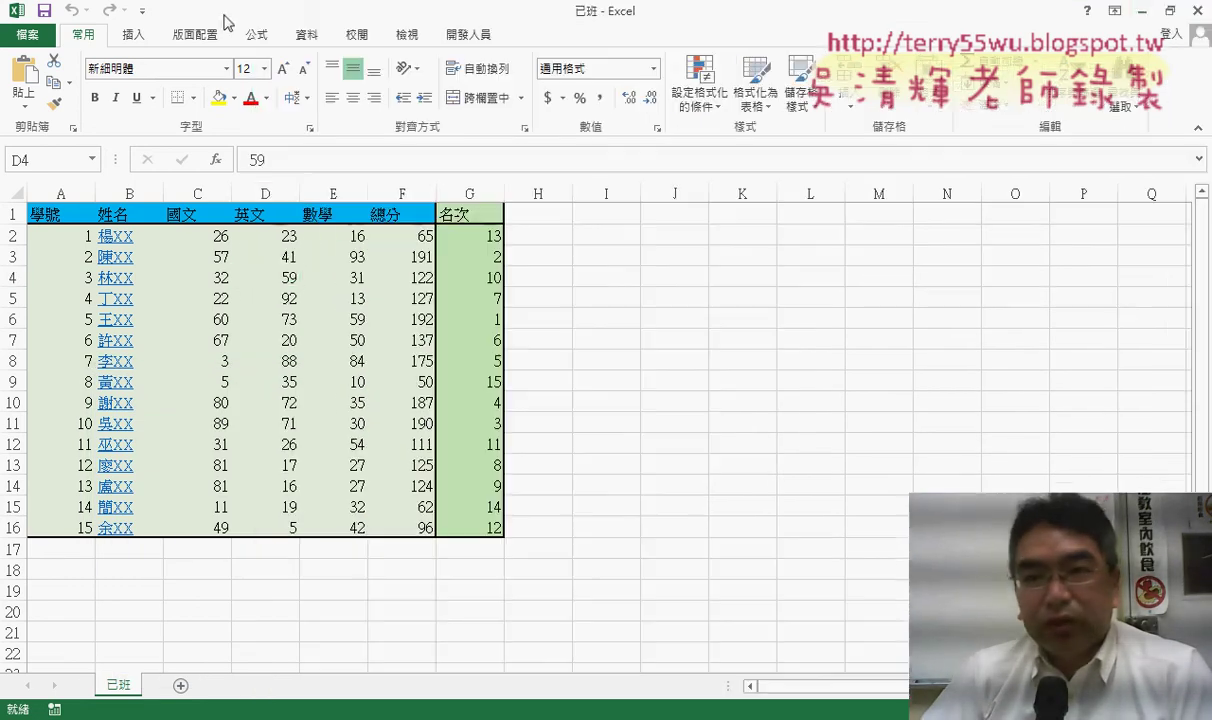
{"action": "left_click", "coordinate": [1193, 14]}
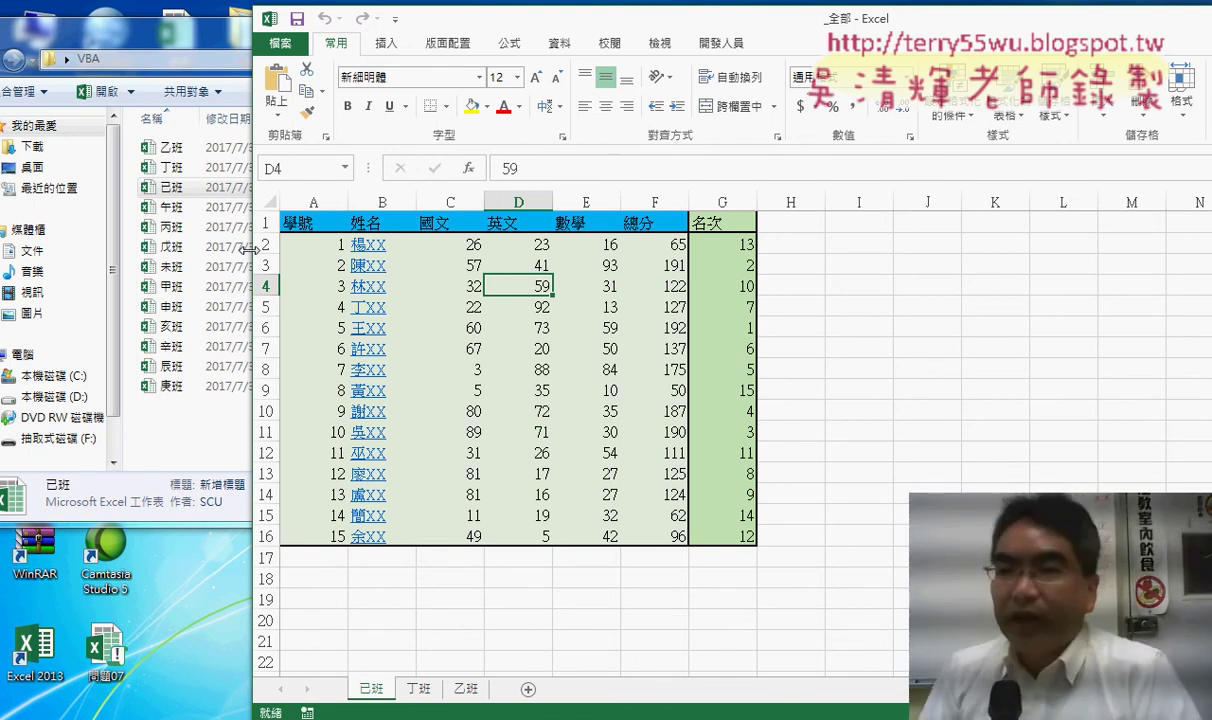
Close the _全部 workbook with its 己班, 丁班 and 乙班 sheets without saving.
{"action": "left_click_drag", "start_coordinate": [1160, 26], "coordinate": [923, 28]}
{"action": "key", "text": "alt+F4"}
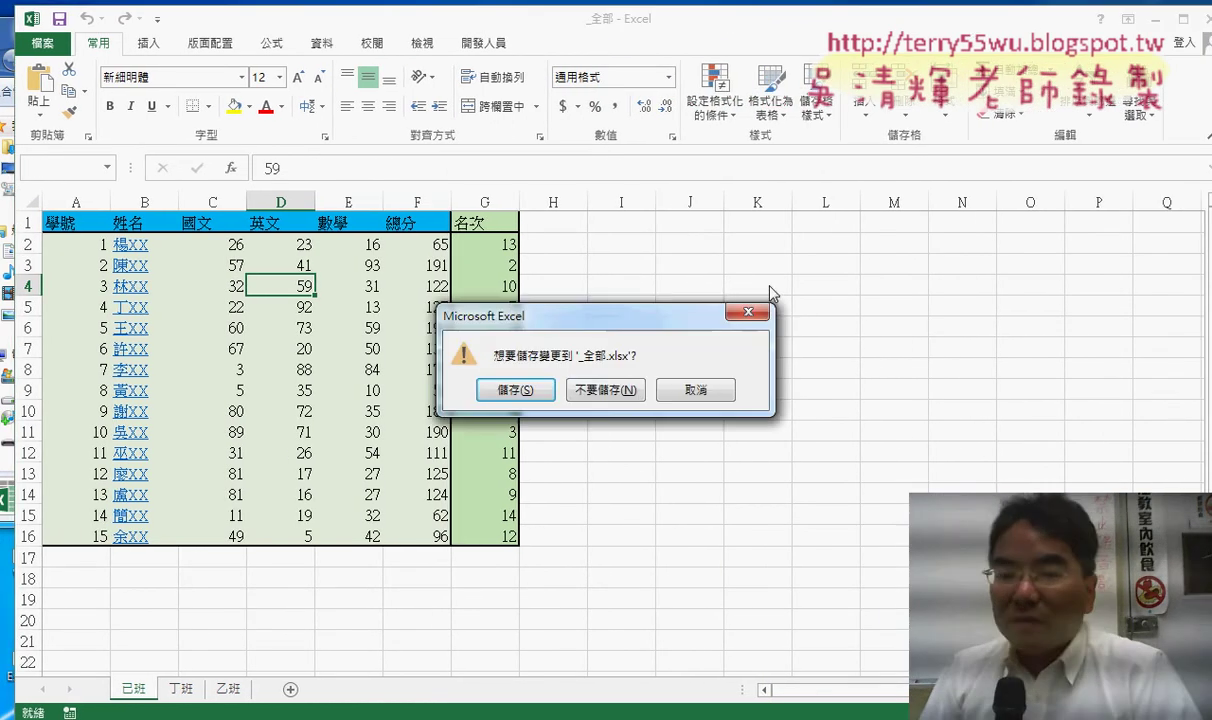
{"action": "left_click", "coordinate": [589, 397]}
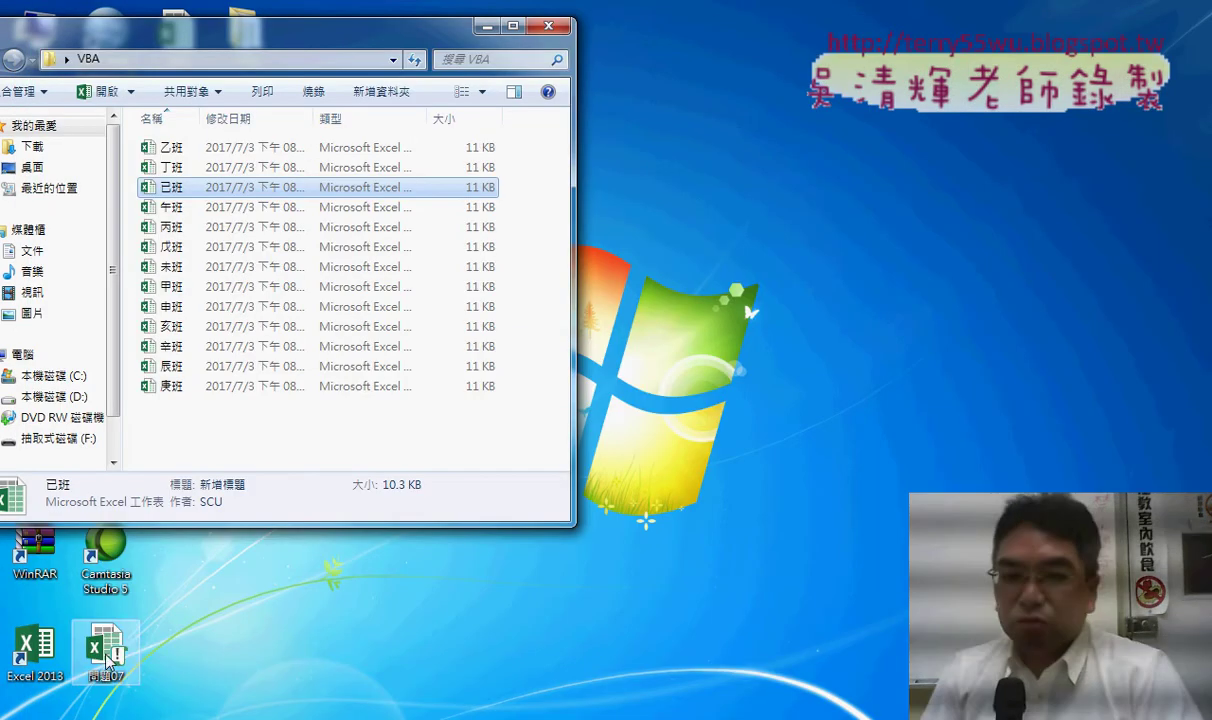
Open the 問題07 workbook from the desktop, enable its macros, and show Module1 in Visual Basic.
{"action": "left_click_drag", "start_coordinate": [394, 38], "coordinate": [648, 117]}
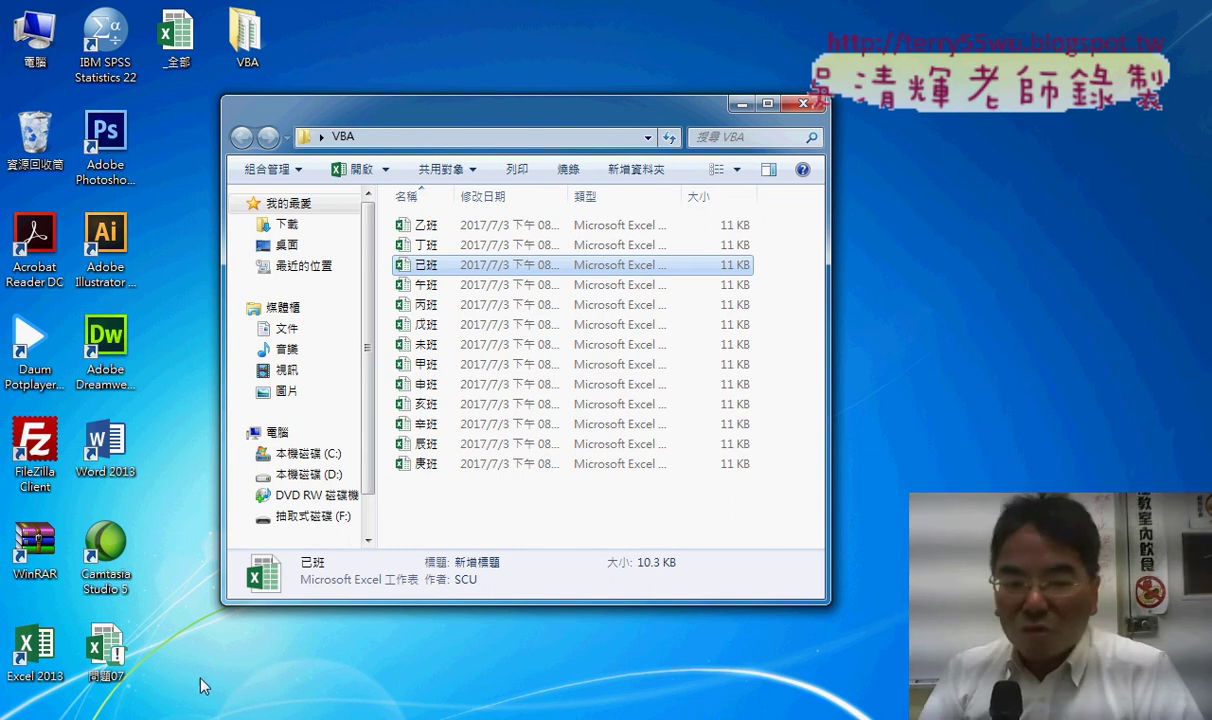
{"action": "double_click", "coordinate": [105, 648]}
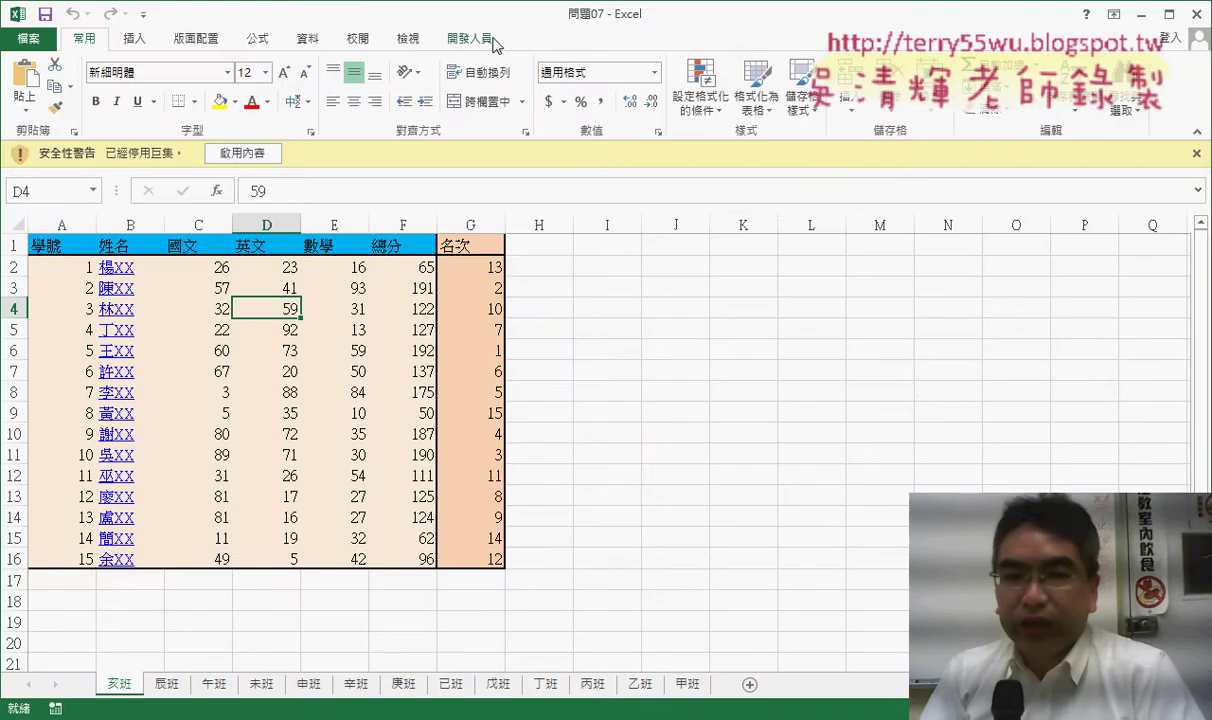
{"action": "left_click", "coordinate": [242, 153]}
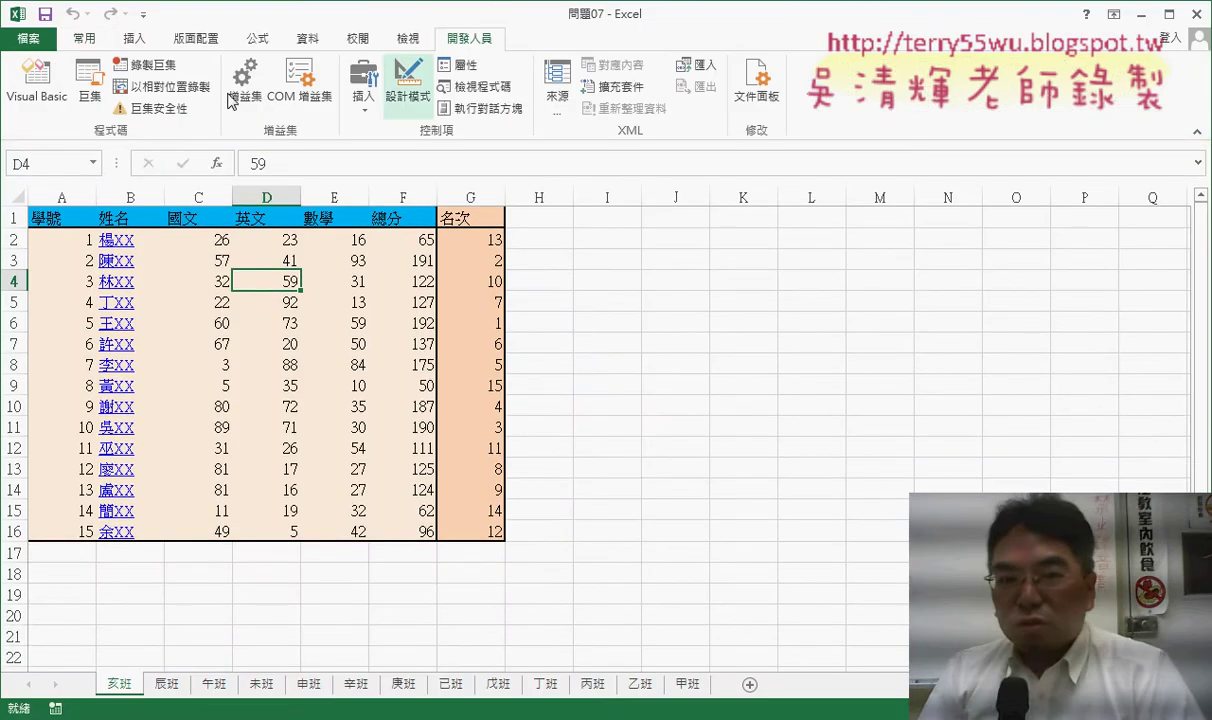
{"action": "left_click", "coordinate": [37, 85]}
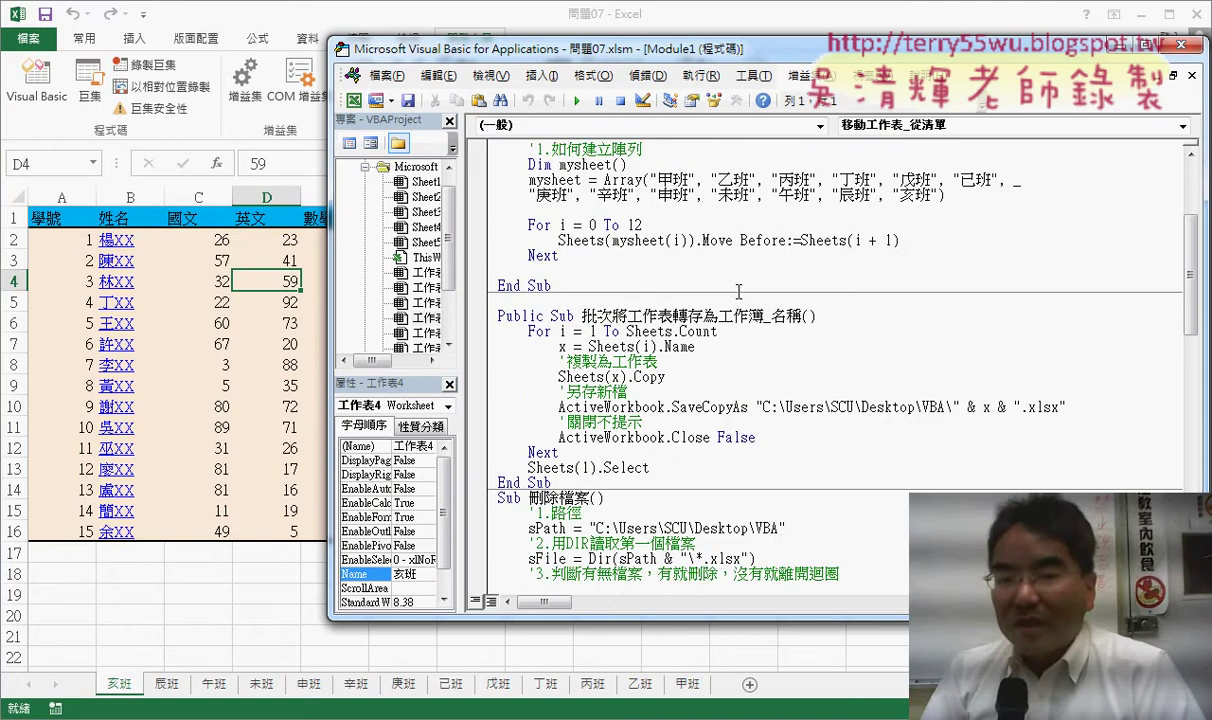
Scroll the Module1 code down to the Sub 合併活頁簿 procedure and highlight its name.
{"action": "scroll", "coordinate": [738, 291], "scroll_direction": "down", "scroll_amount": 6}
{"action": "scroll", "coordinate": [738, 291], "scroll_direction": "down", "scroll_amount": 3}
{"action": "scroll", "coordinate": [738, 291], "scroll_direction": "down", "scroll_amount": 3}
{"action": "scroll", "coordinate": [738, 291], "scroll_direction": "down", "scroll_amount": 3}
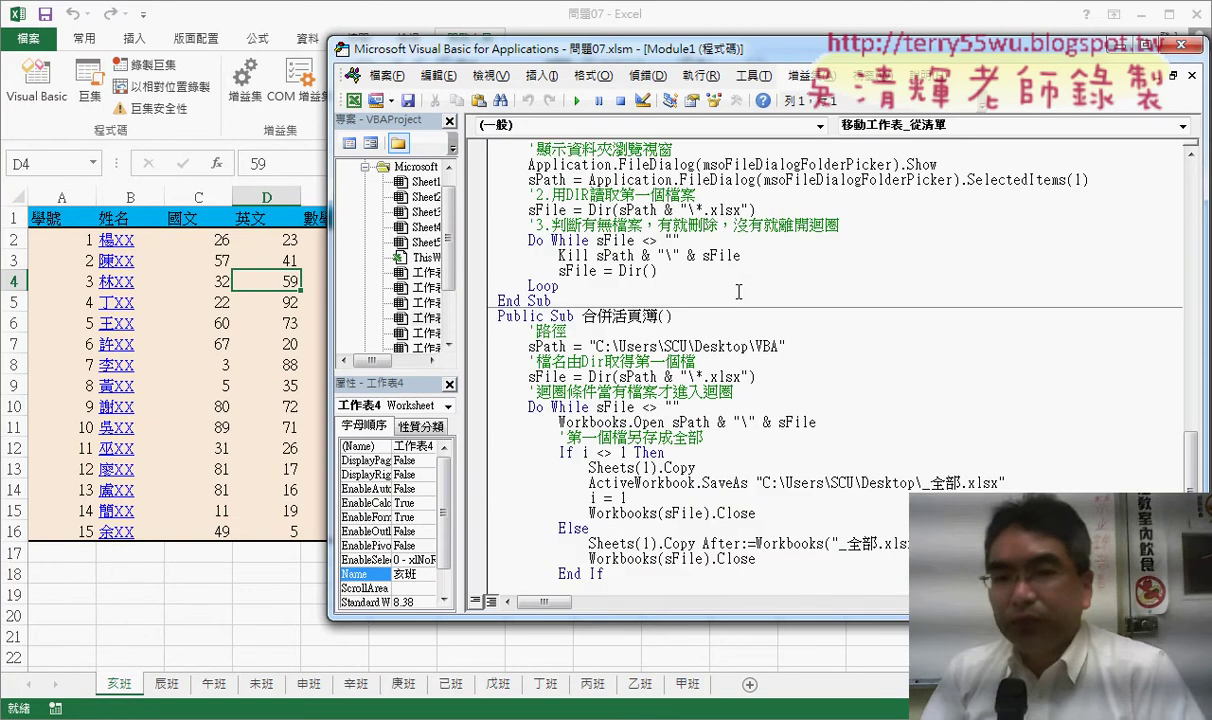
{"action": "scroll", "coordinate": [738, 291], "scroll_direction": "down", "scroll_amount": 2}
{"action": "left_click_drag", "start_coordinate": [582, 225], "coordinate": [656, 225]}
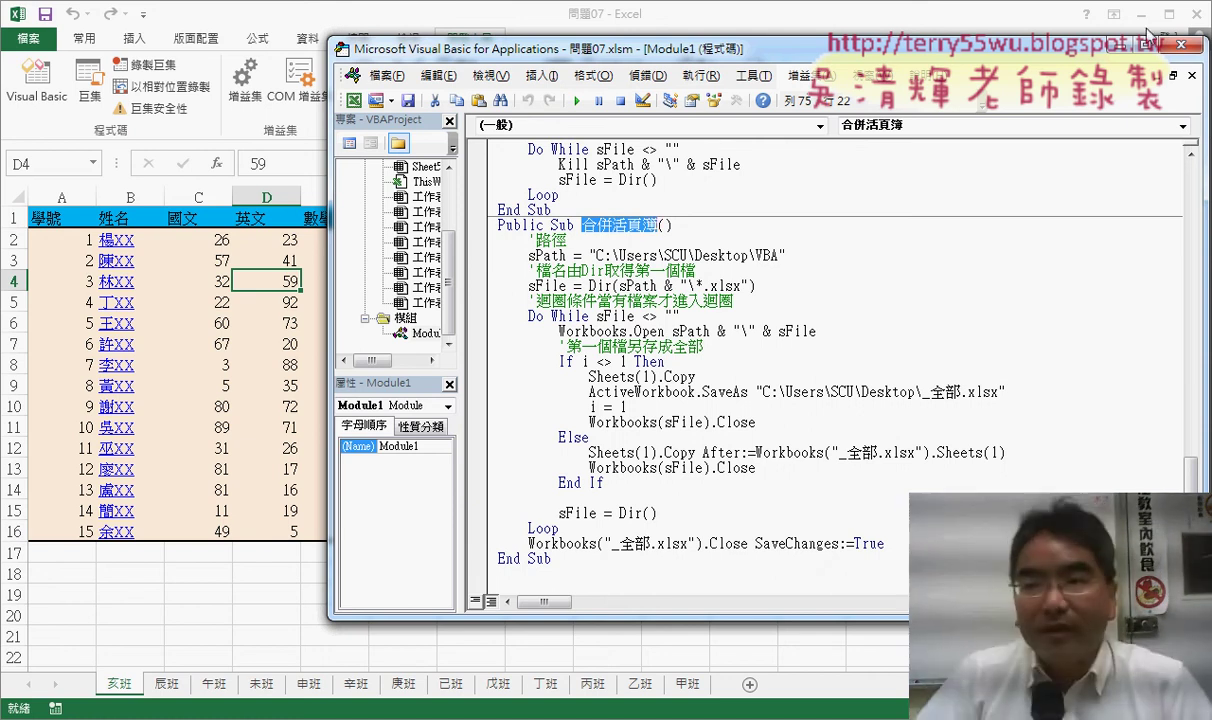
Place the VBA folder window beside the code, showing its path C:\Users\SCU\Desktop\VBA as text.
{"action": "left_click", "coordinate": [1140, 14]}
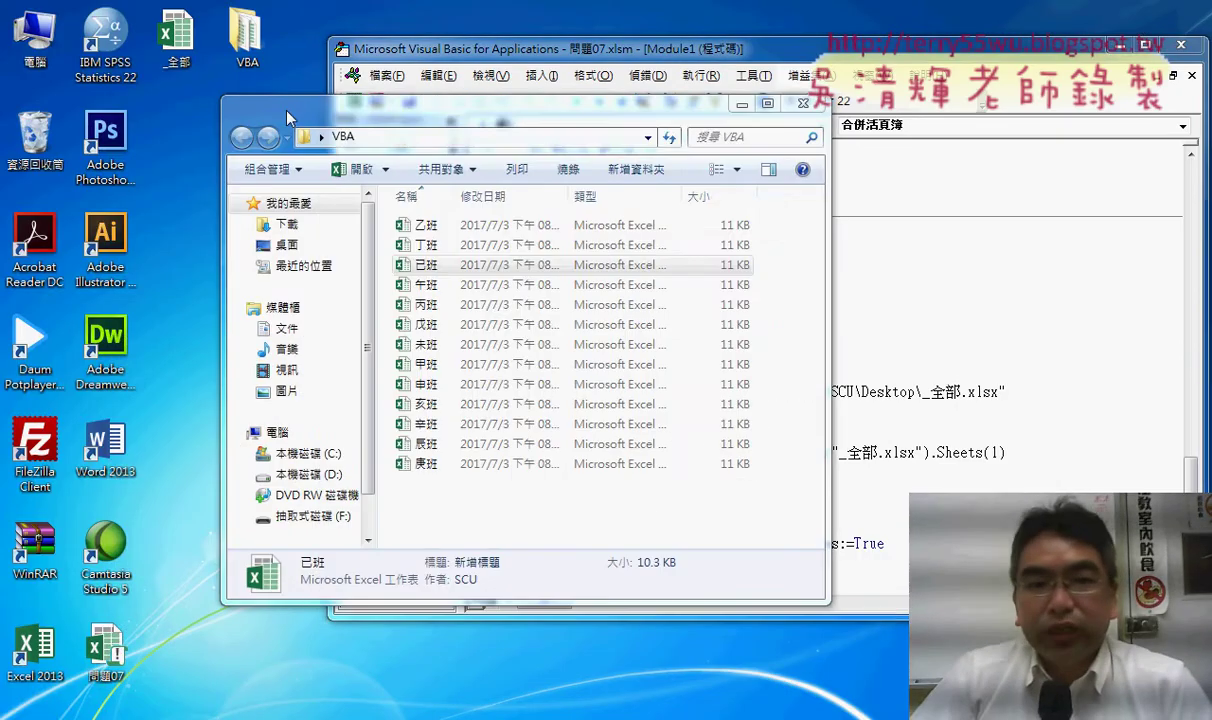
{"action": "left_click_drag", "start_coordinate": [290, 115], "coordinate": [103, 105]}
{"action": "right_click", "coordinate": [183, 130]}
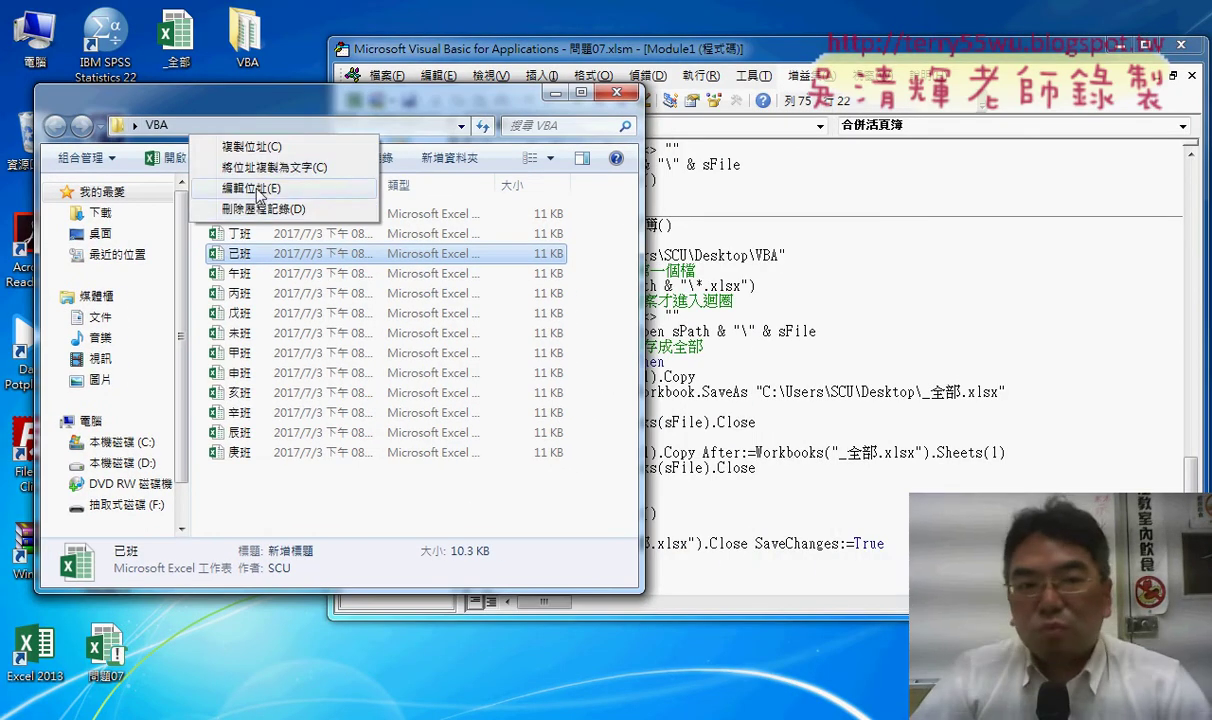
{"action": "left_click", "coordinate": [240, 185]}
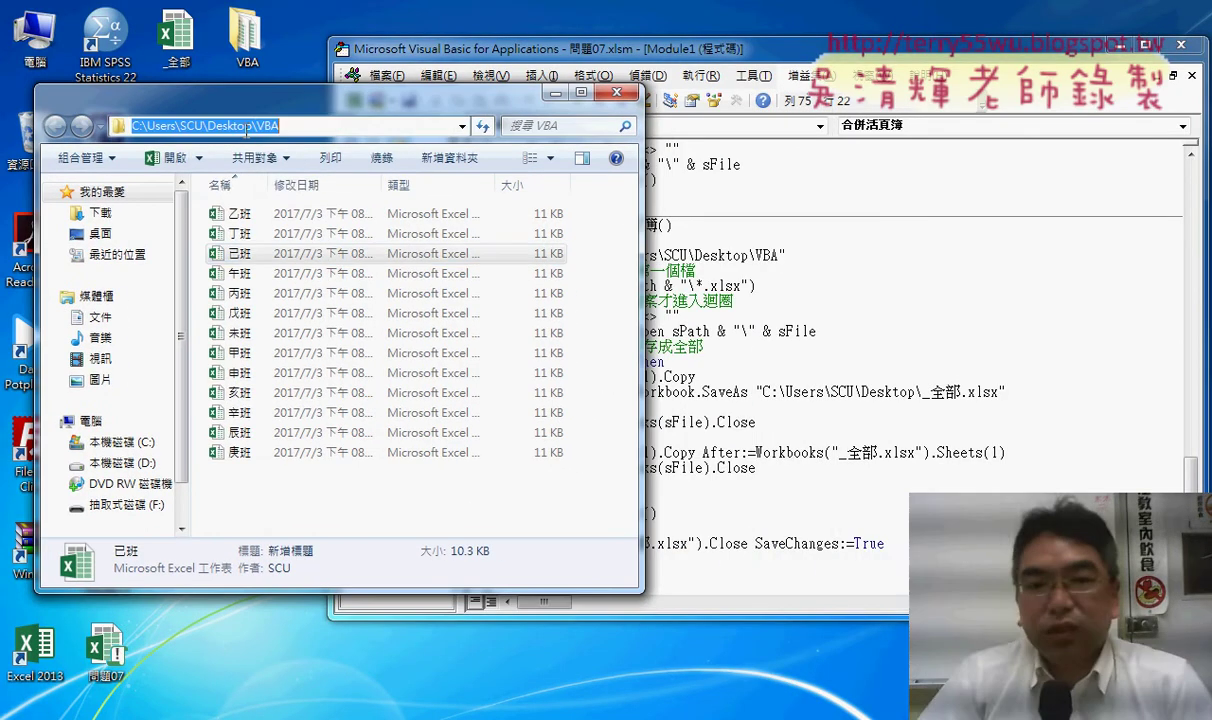
{"action": "left_click_drag", "start_coordinate": [641, 245], "coordinate": [418, 235]}
{"action": "left_click", "coordinate": [649, 272]}
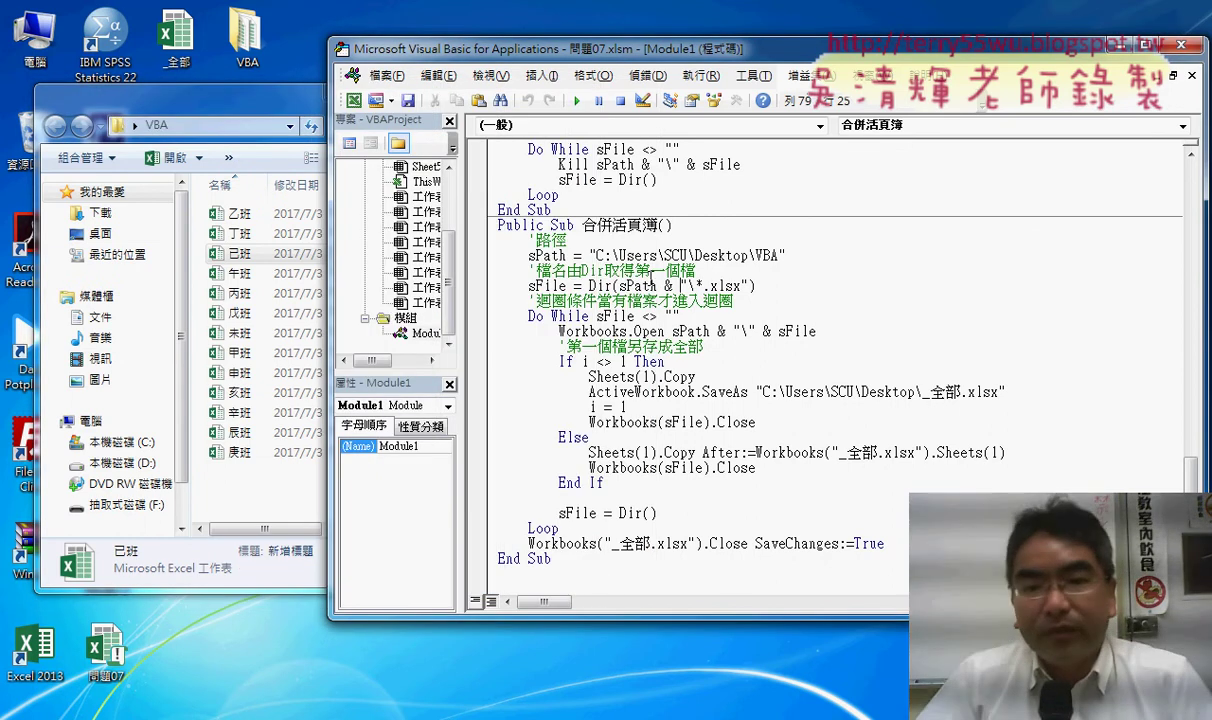
{"action": "left_click_drag", "start_coordinate": [590, 256], "coordinate": [785, 261]}
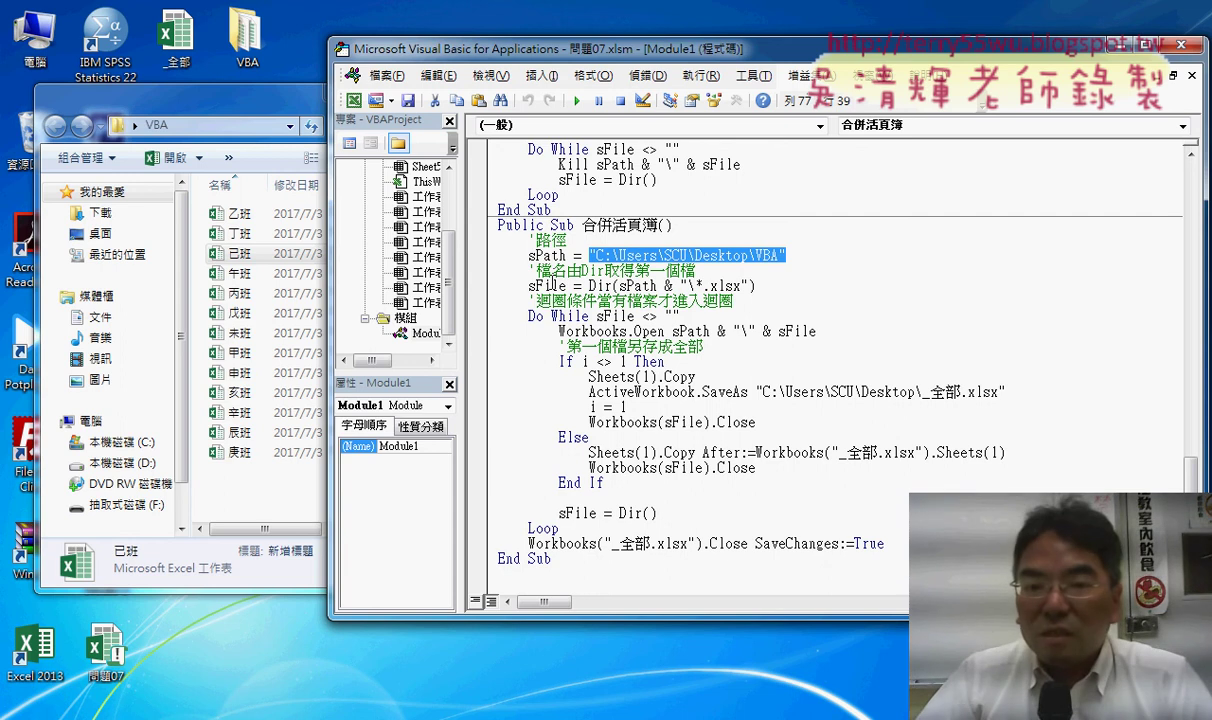
{"action": "left_click", "coordinate": [553, 285]}
{"action": "left_click_drag", "start_coordinate": [589, 286], "coordinate": [756, 287]}
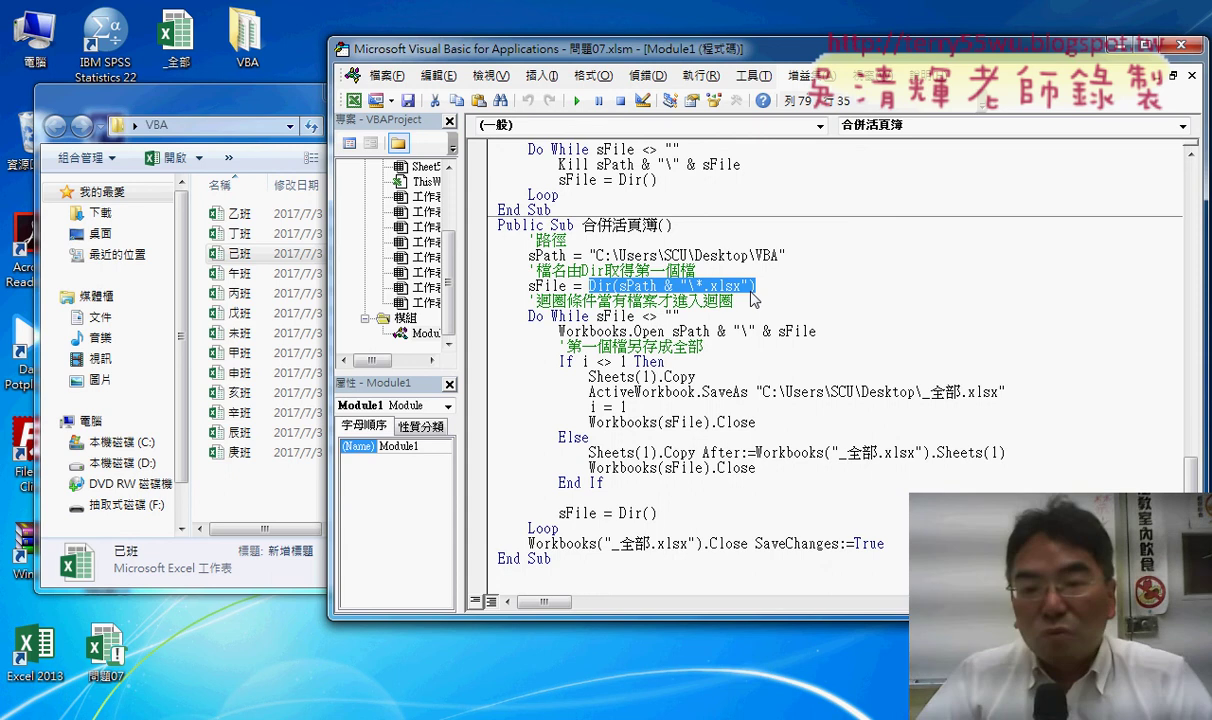
{"action": "key", "text": "Up"}
{"action": "key", "text": "Up"}
{"action": "key", "text": "Up"}
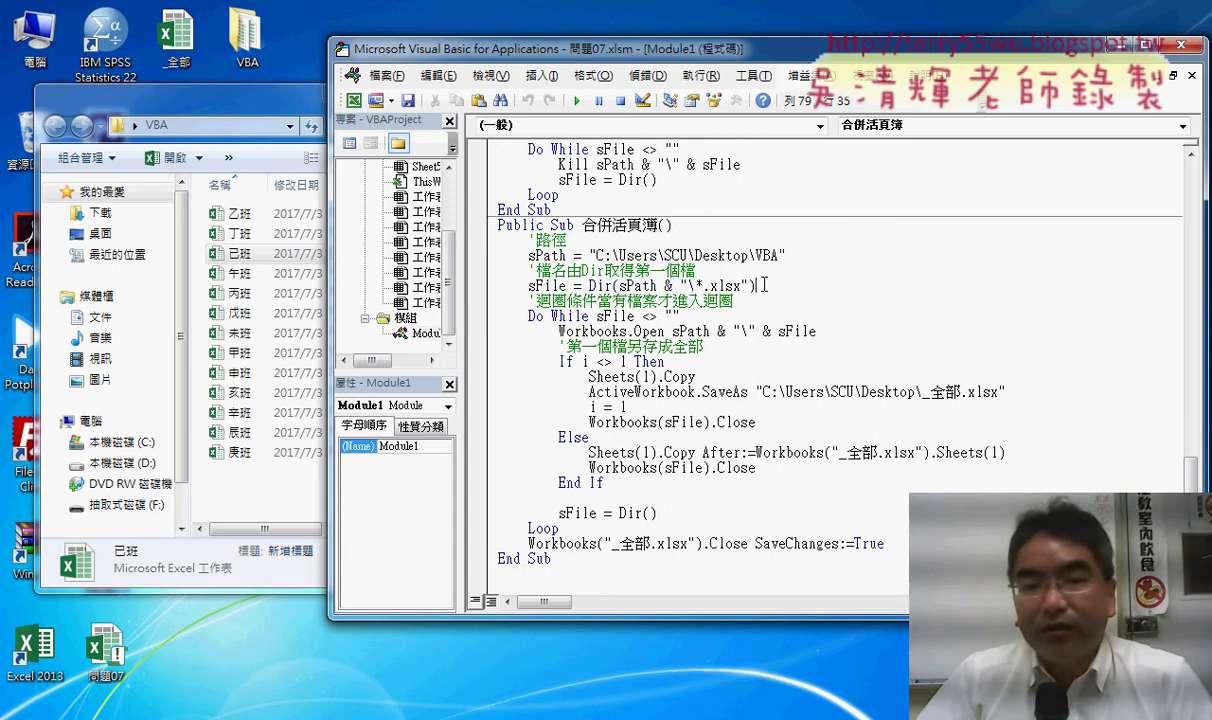
{"action": "left_click_drag", "start_coordinate": [760, 286], "coordinate": [583, 287]}
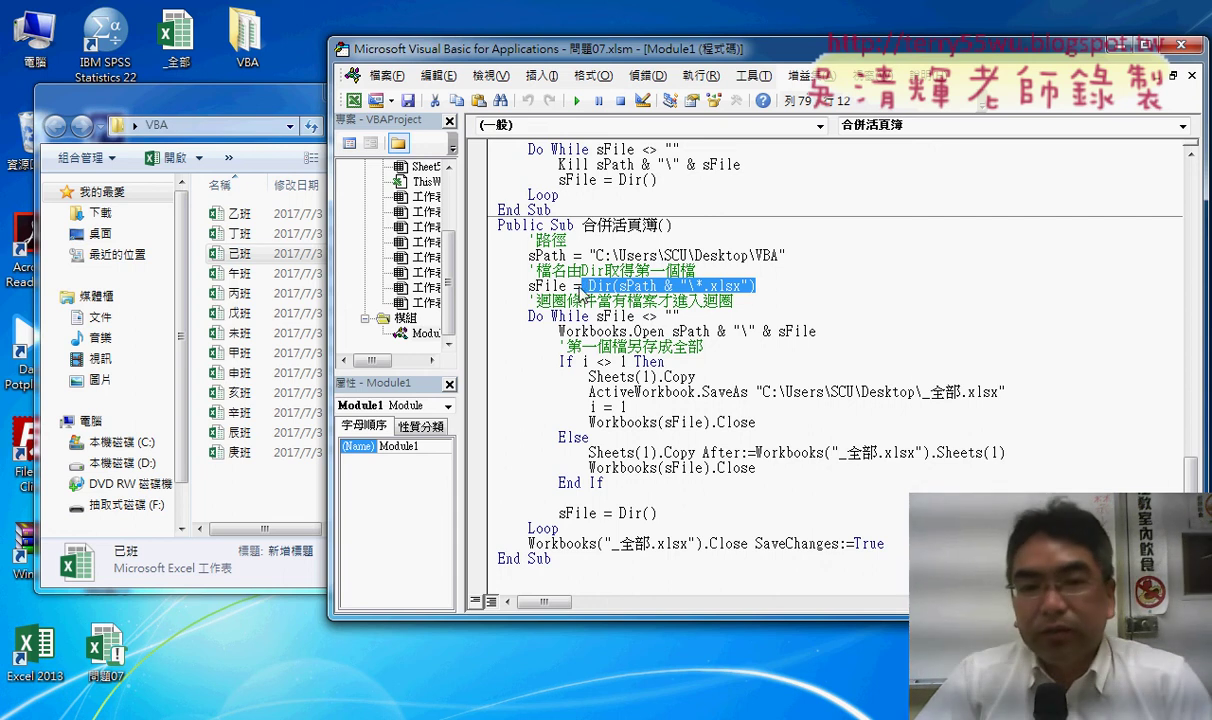
{"action": "left_click_drag", "start_coordinate": [567, 286], "coordinate": [528, 286]}
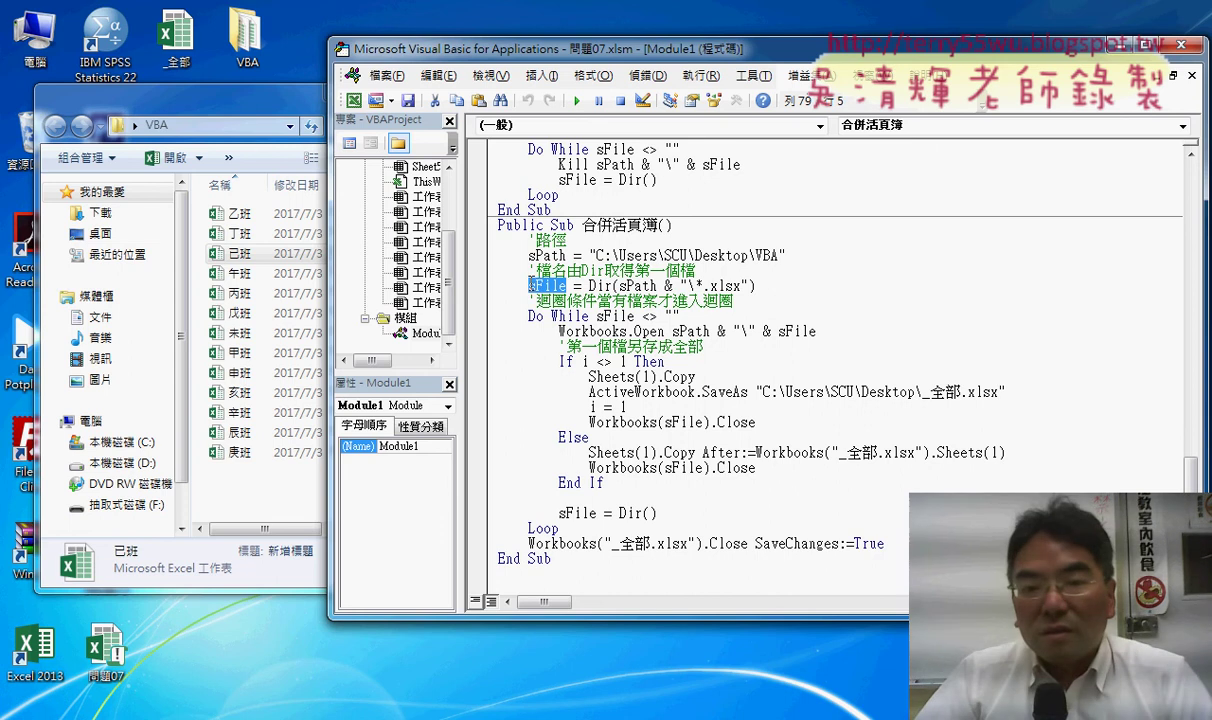
{"action": "left_click_drag", "start_coordinate": [529, 318], "coordinate": [689, 318]}
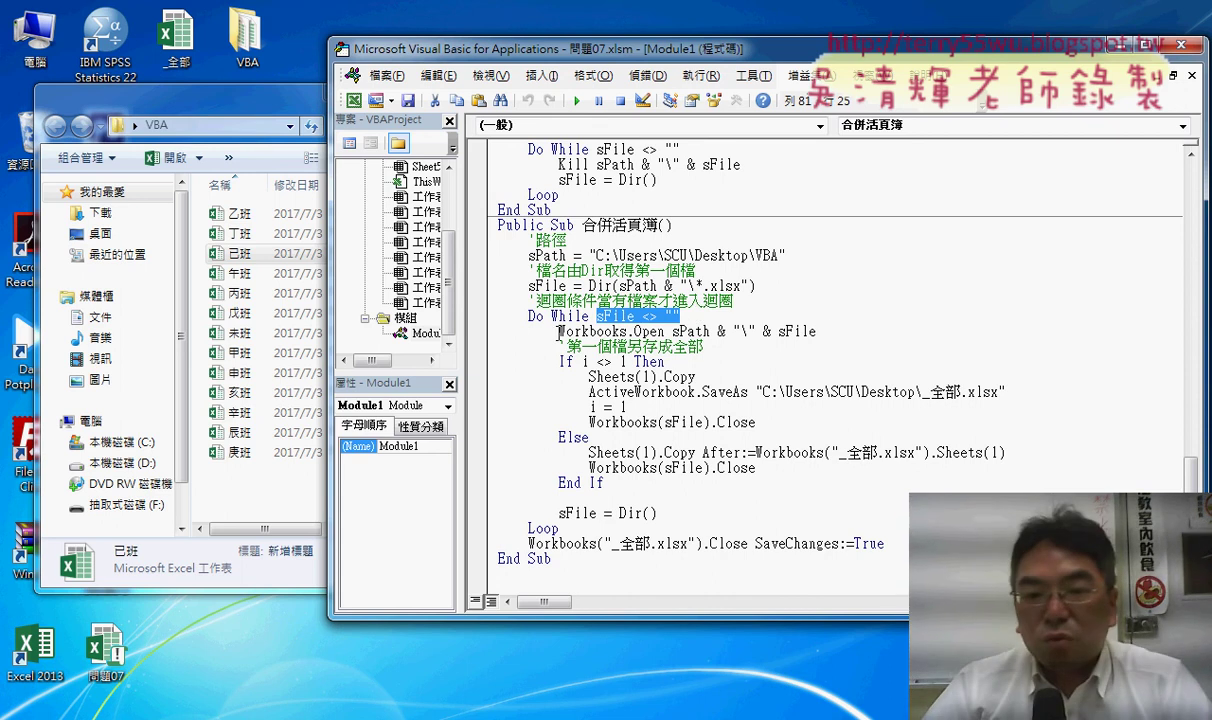
{"action": "left_click_drag", "start_coordinate": [559, 333], "coordinate": [627, 333]}
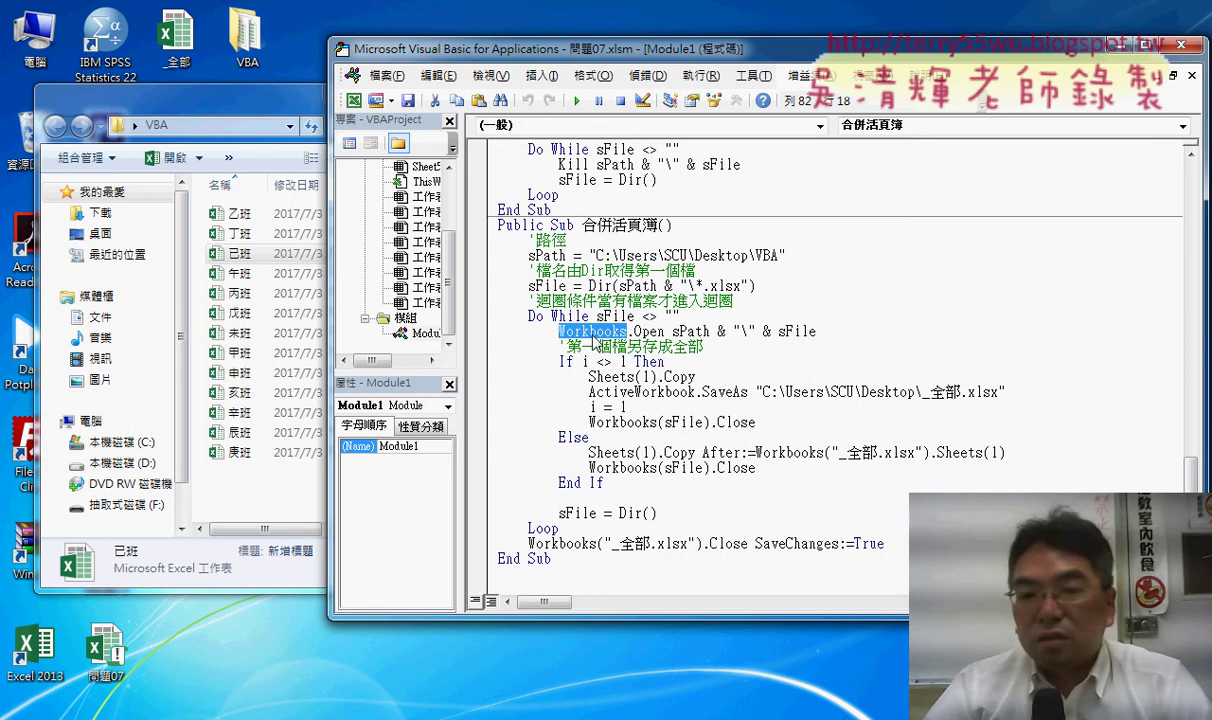
{"action": "left_click", "coordinate": [664, 331]}
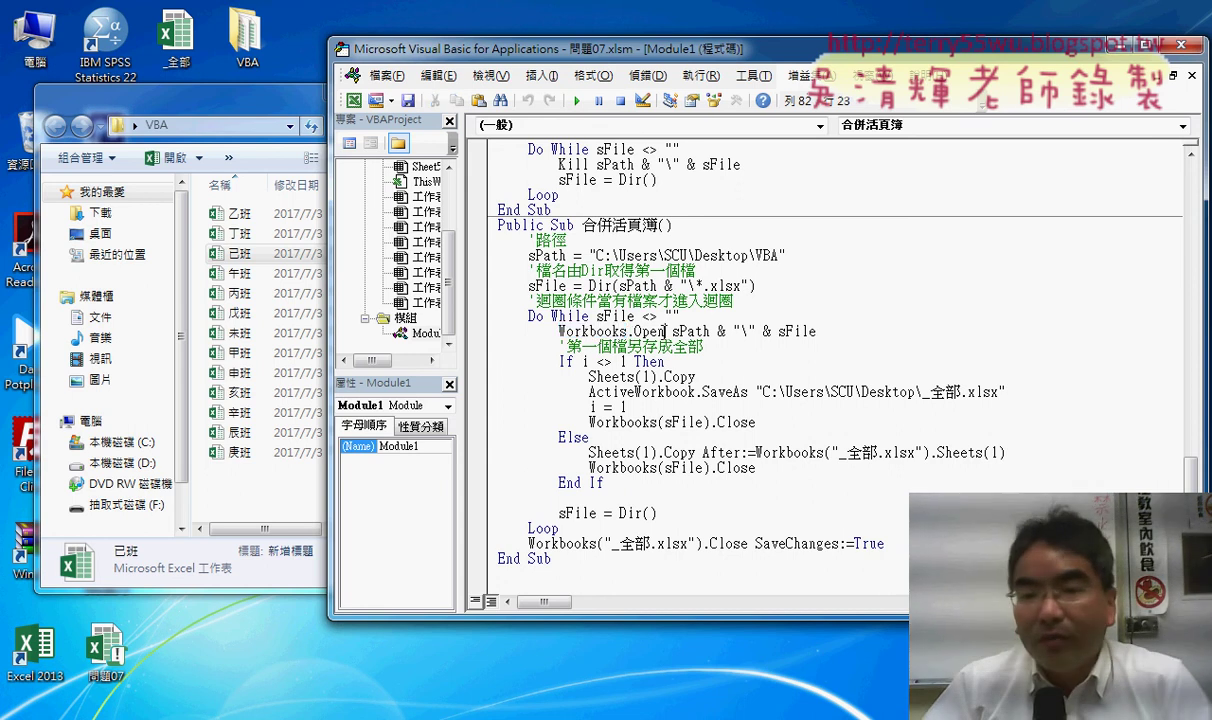
{"action": "left_click_drag", "start_coordinate": [664, 331], "coordinate": [628, 331]}
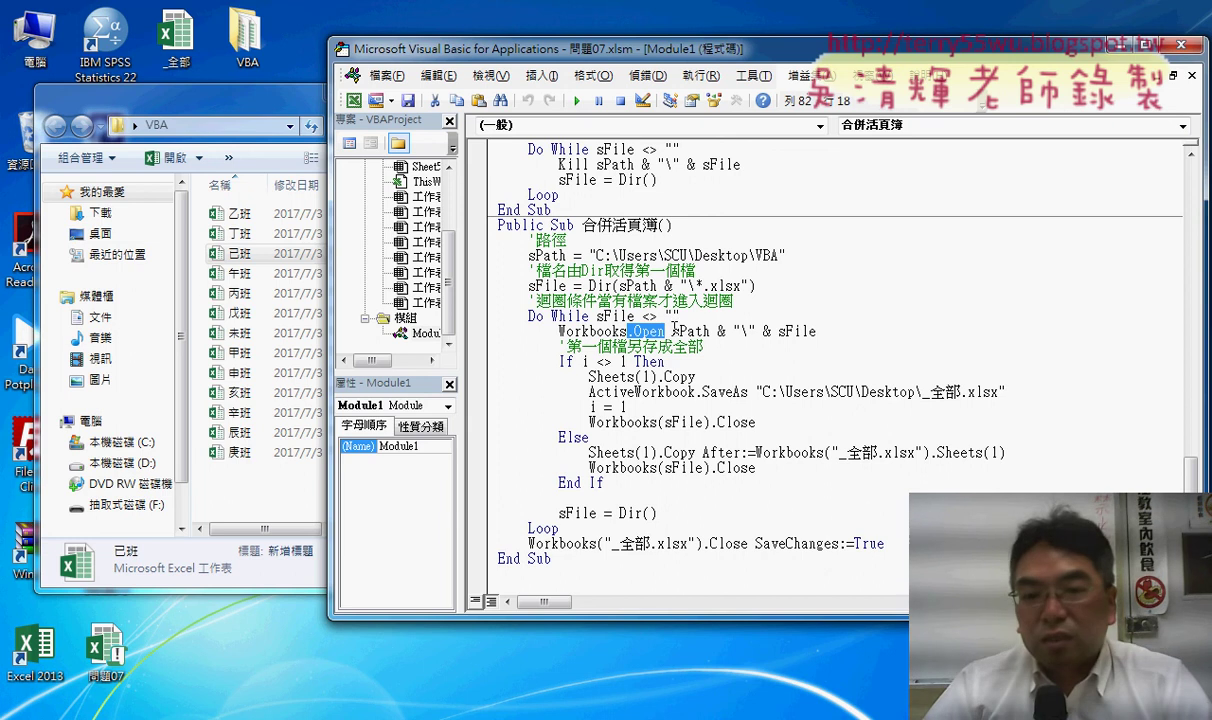
{"action": "double_click", "coordinate": [677, 331]}
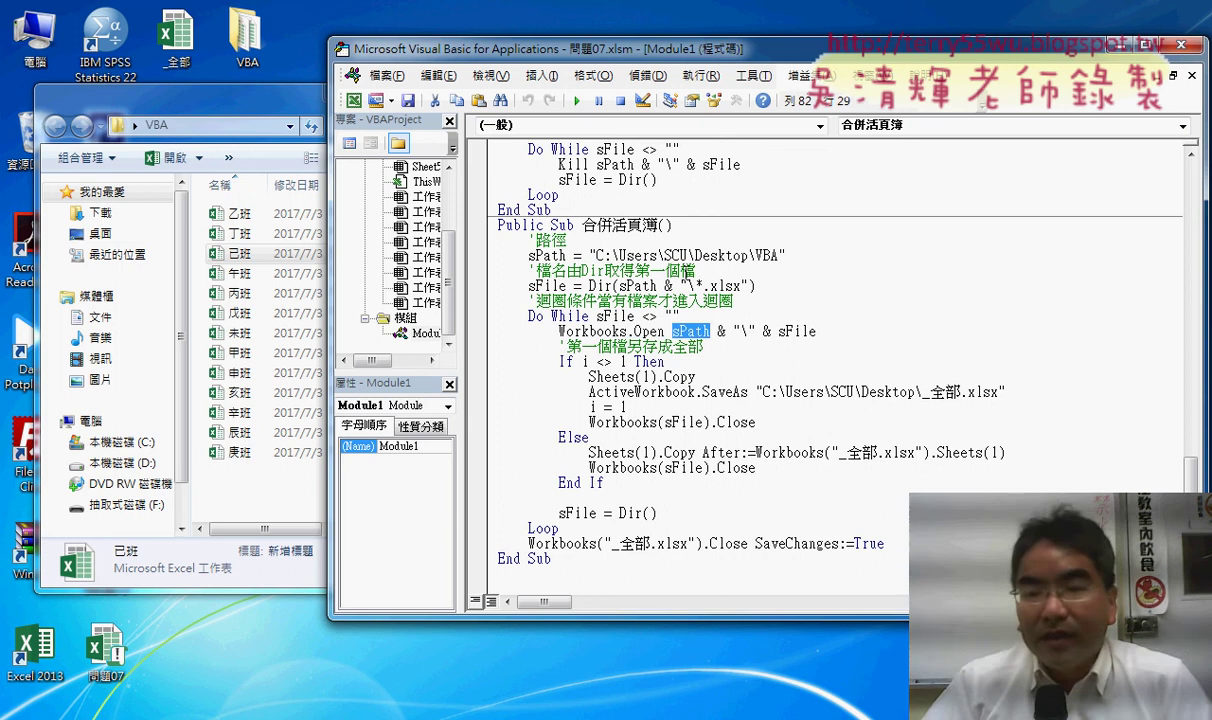
{"action": "double_click", "coordinate": [744, 331]}
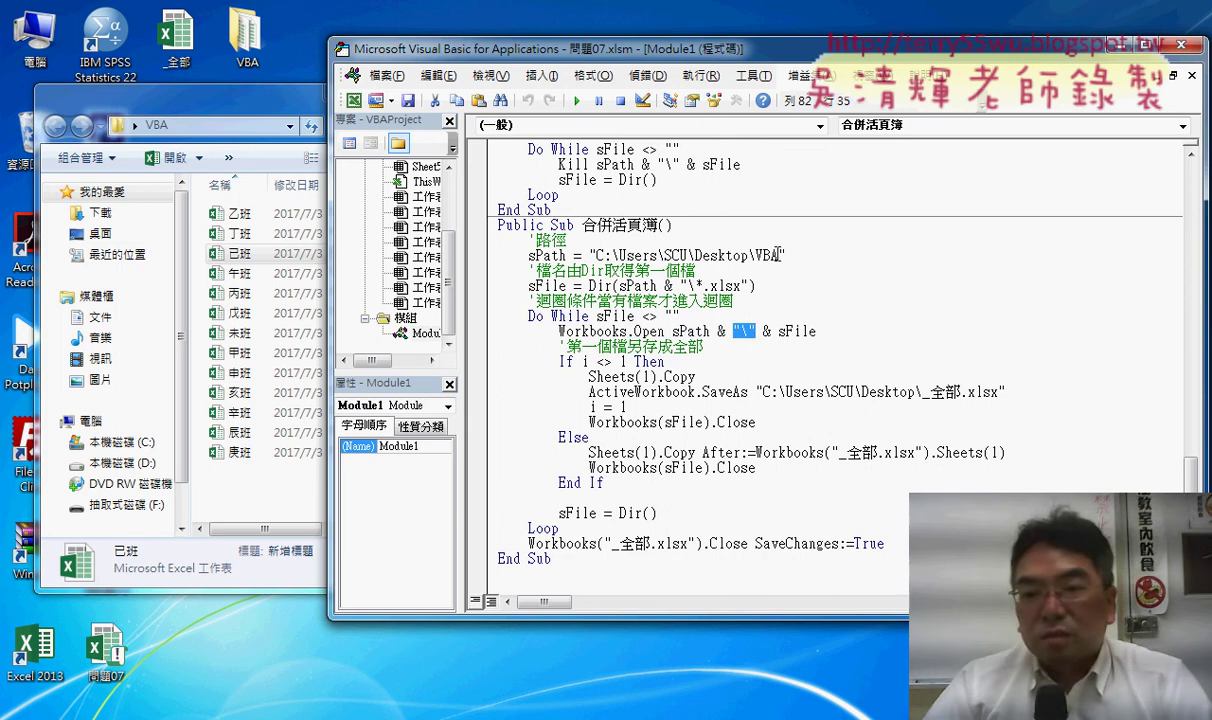
{"action": "double_click", "coordinate": [797, 331]}
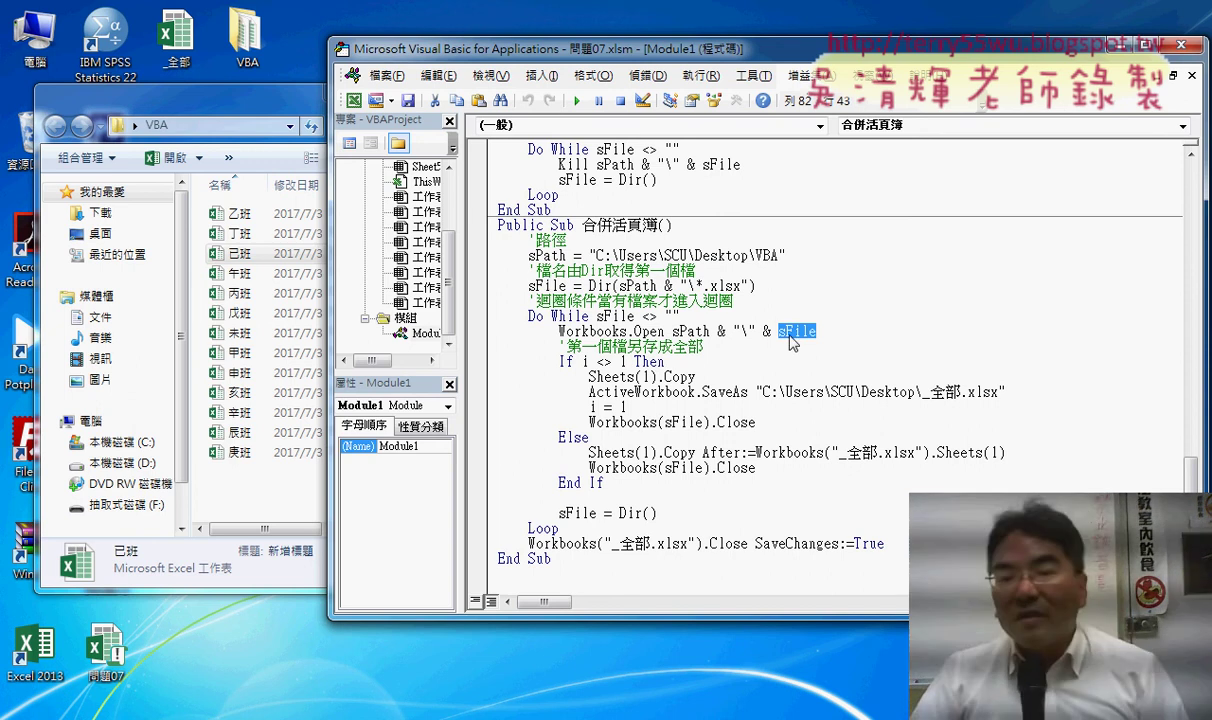
{"action": "left_click_drag", "start_coordinate": [816, 331], "coordinate": [672, 331]}
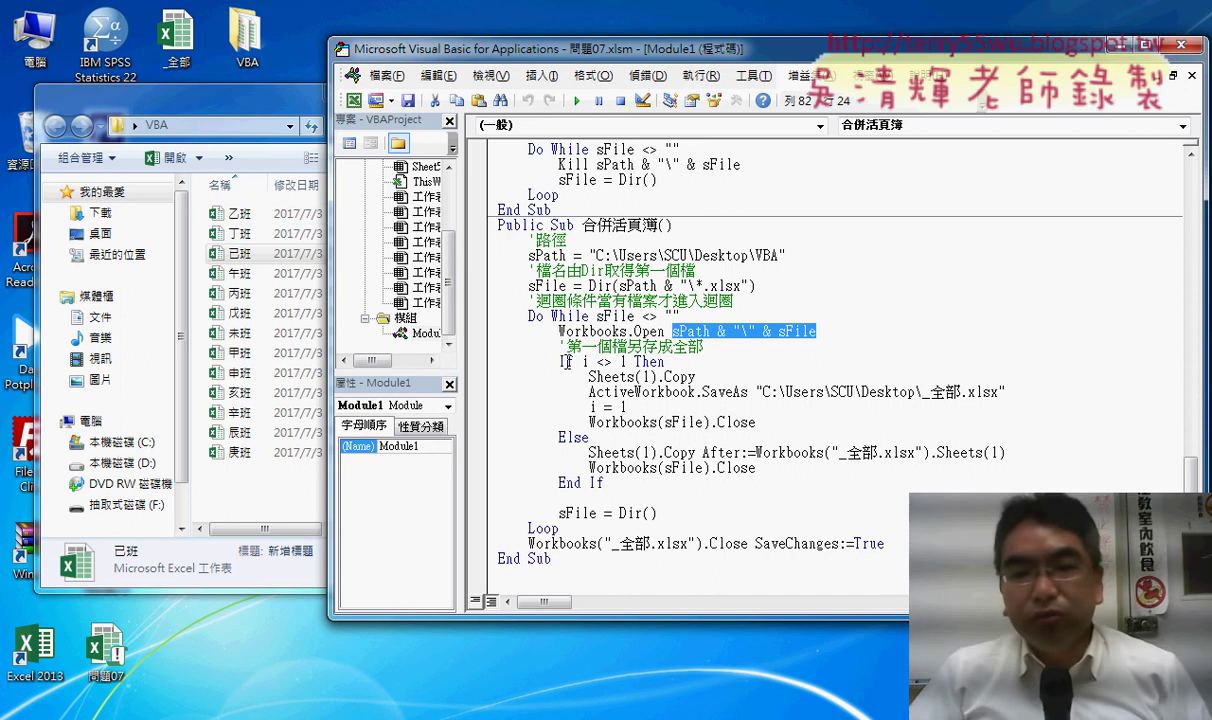
{"action": "left_click_drag", "start_coordinate": [560, 362], "coordinate": [703, 357]}
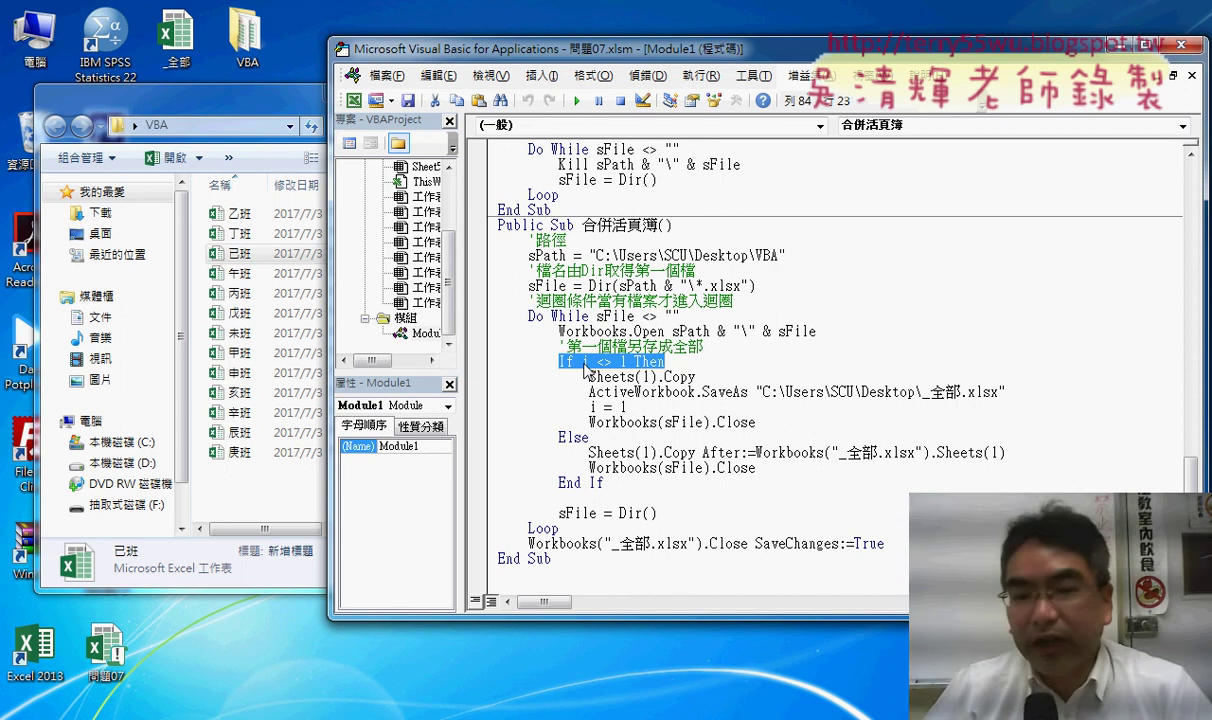
{"action": "left_click", "coordinate": [626, 361]}
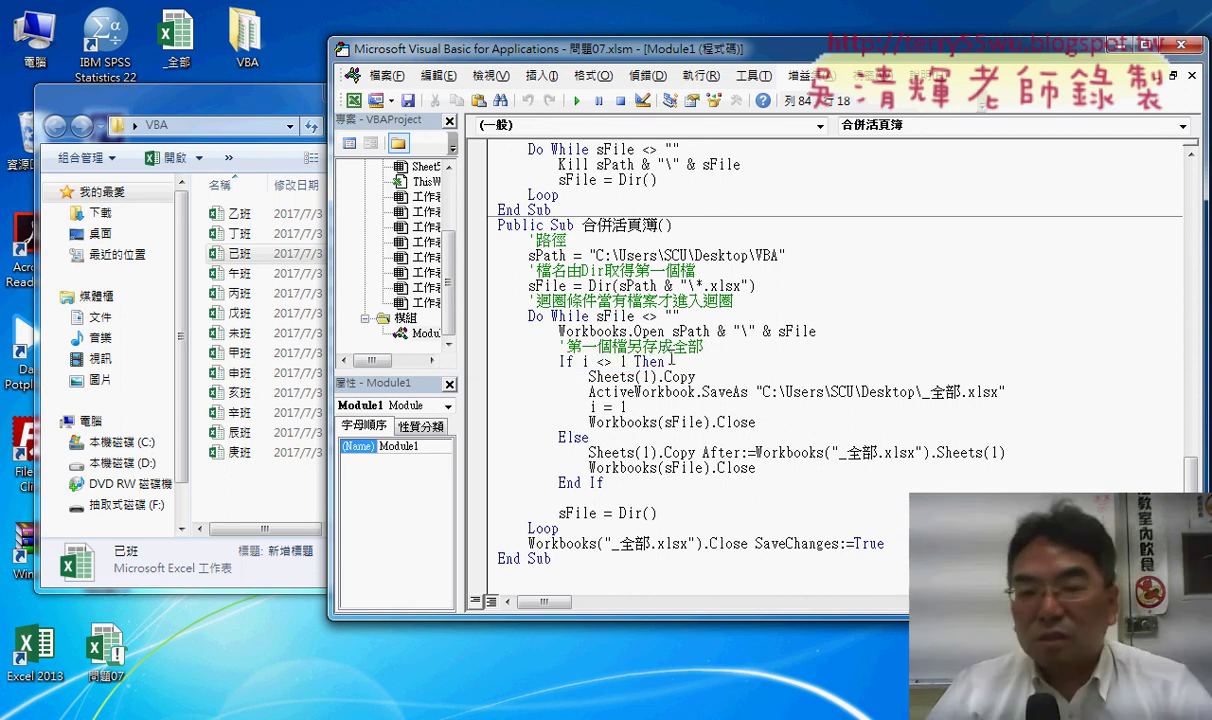
{"action": "left_click_drag", "start_coordinate": [582, 361], "coordinate": [625, 361]}
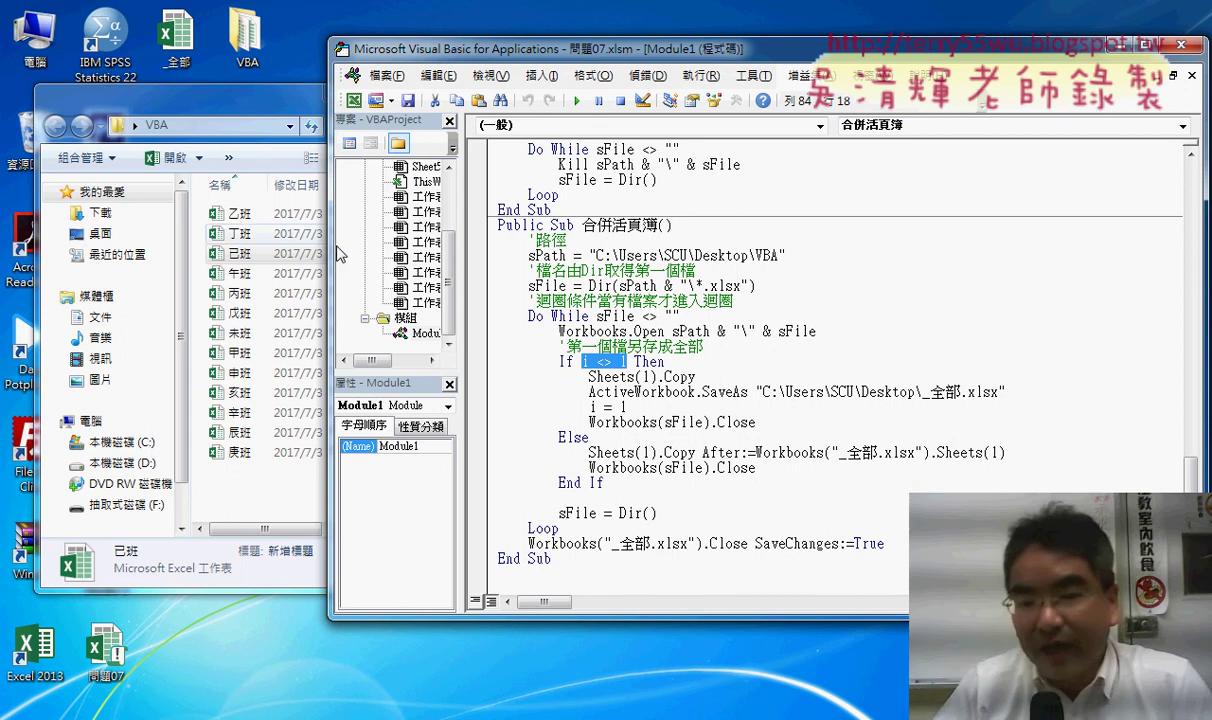
{"action": "left_click_drag", "start_coordinate": [588, 377], "coordinate": [727, 377]}
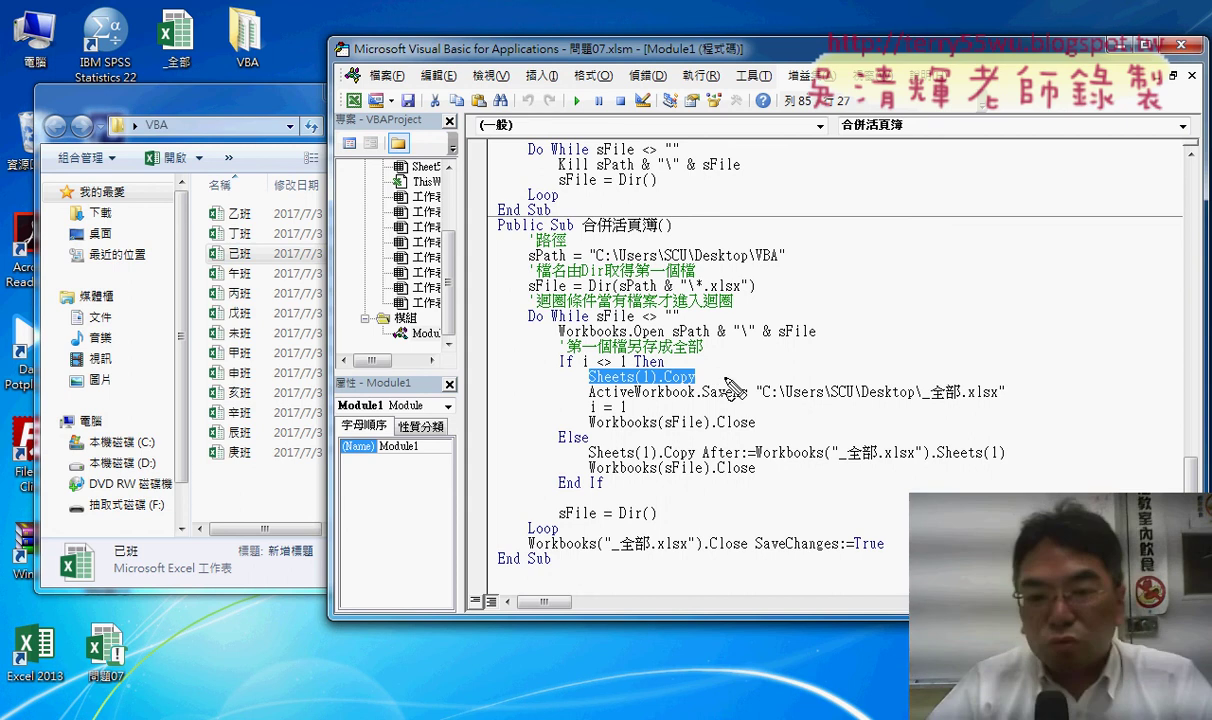
{"action": "left_click_drag", "start_coordinate": [660, 384], "coordinate": [740, 383]}
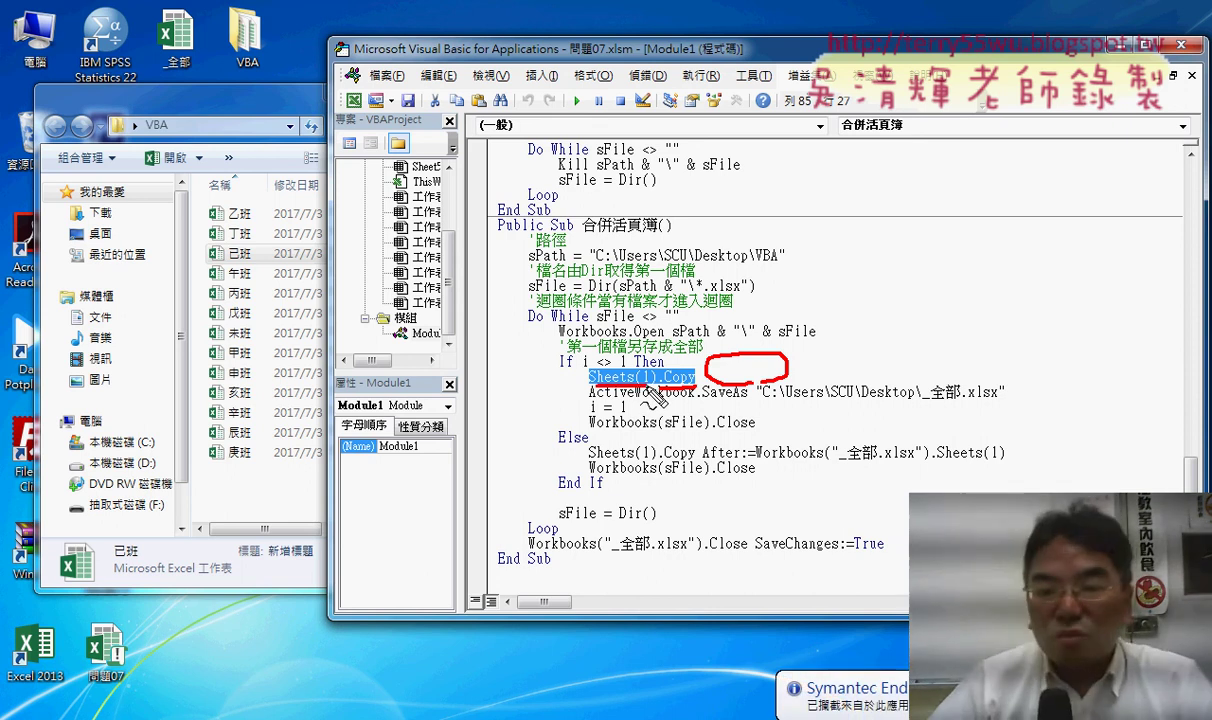
{"action": "left_click_drag", "start_coordinate": [700, 400], "coordinate": [748, 400]}
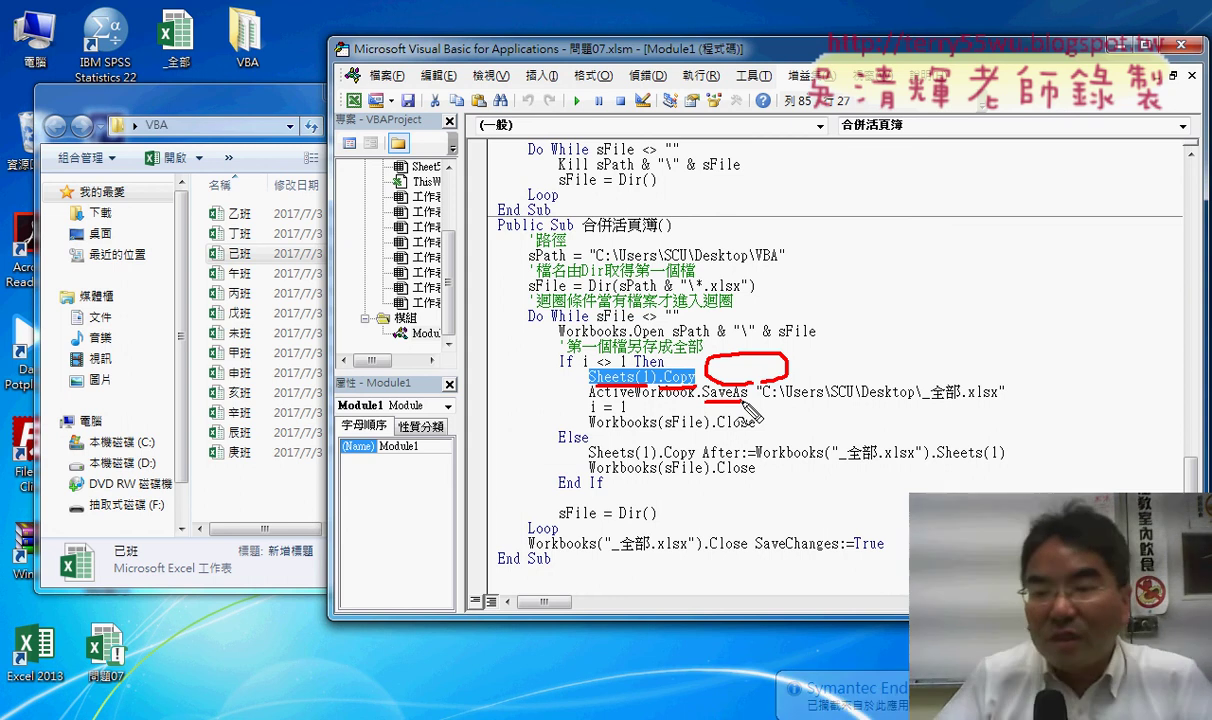
{"action": "left_click_drag", "start_coordinate": [872, 400], "coordinate": [995, 401]}
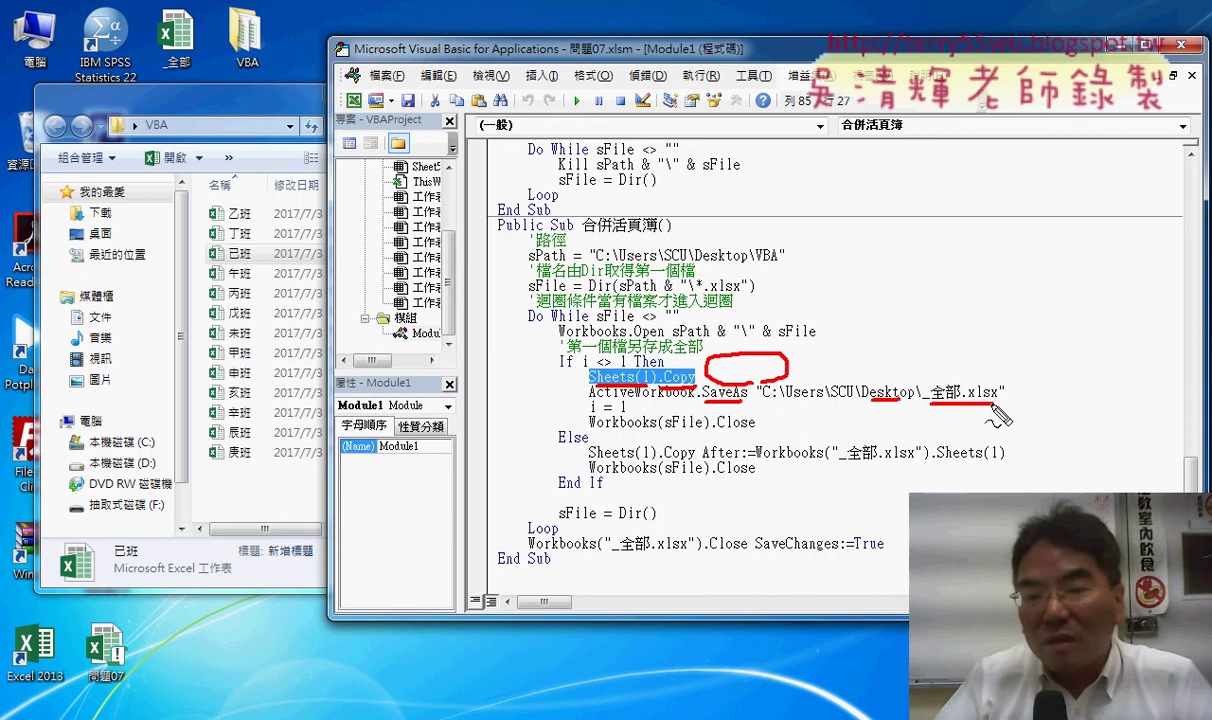
{"action": "mouse_move", "coordinate": [586, 411]}
{"action": "left_mouse_down"}
{"action": "mouse_move", "coordinate": [630, 410]}
{"action": "mouse_move", "coordinate": [620, 410]}
{"action": "left_mouse_up"}
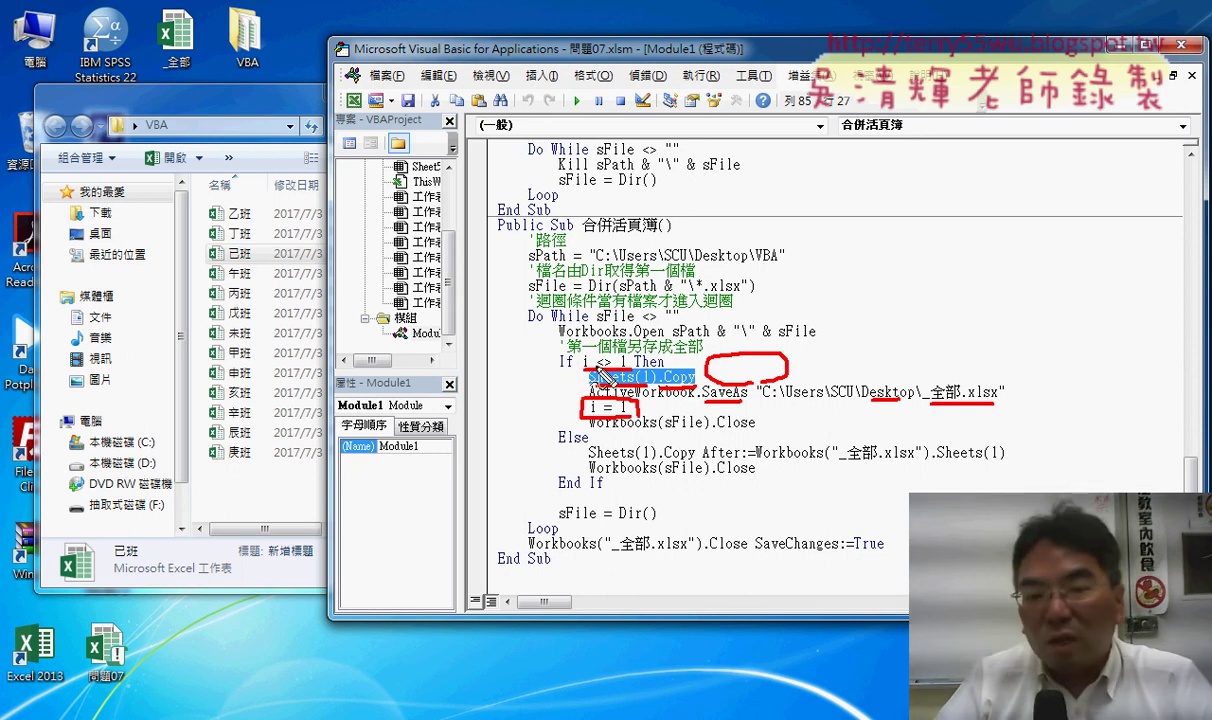
{"action": "mouse_move", "coordinate": [585, 366]}
{"action": "left_mouse_down"}
{"action": "mouse_move", "coordinate": [518, 460]}
{"action": "mouse_move", "coordinate": [570, 456]}
{"action": "mouse_move", "coordinate": [555, 466]}
{"action": "left_mouse_up"}
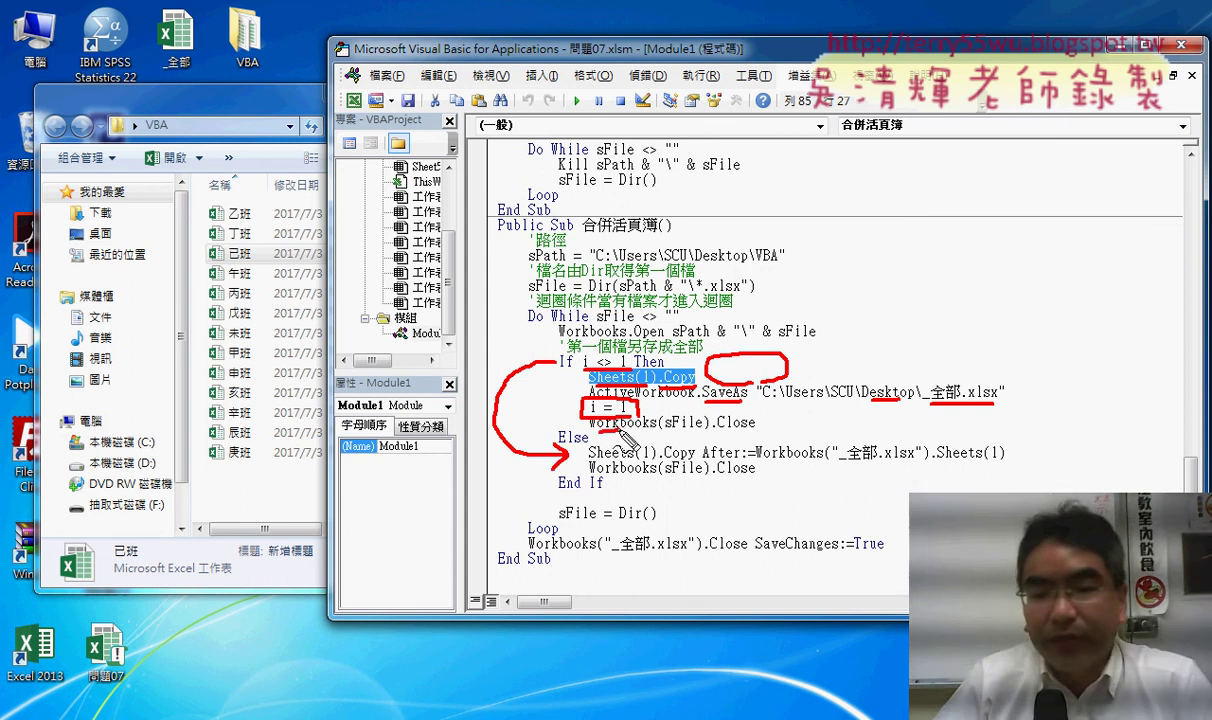
{"action": "left_click_drag", "start_coordinate": [598, 431], "coordinate": [757, 431]}
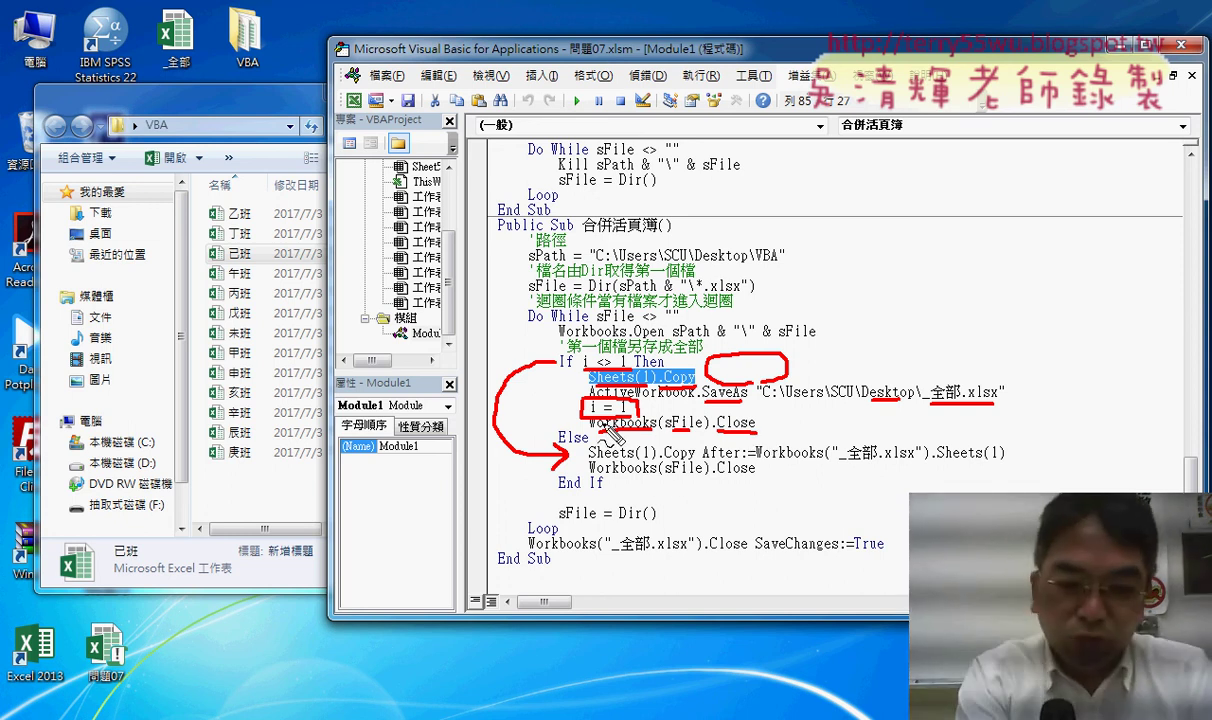
{"action": "key", "text": "Escape"}
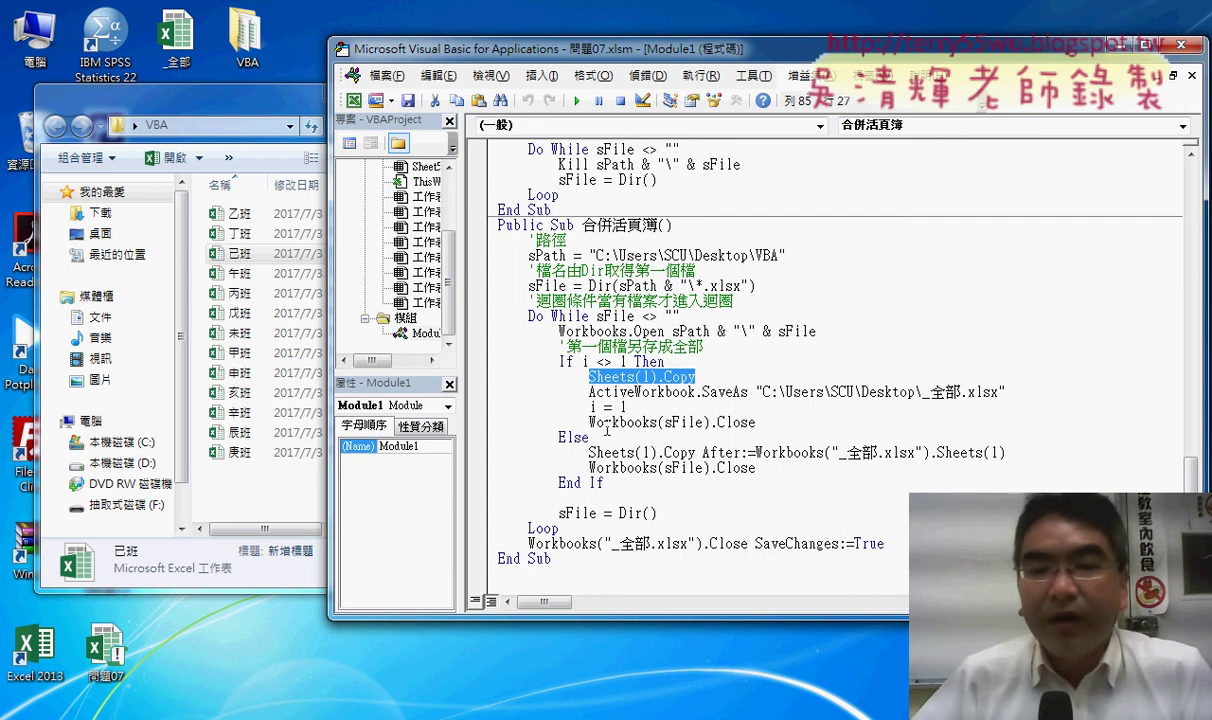
{"action": "left_click", "coordinate": [587, 422]}
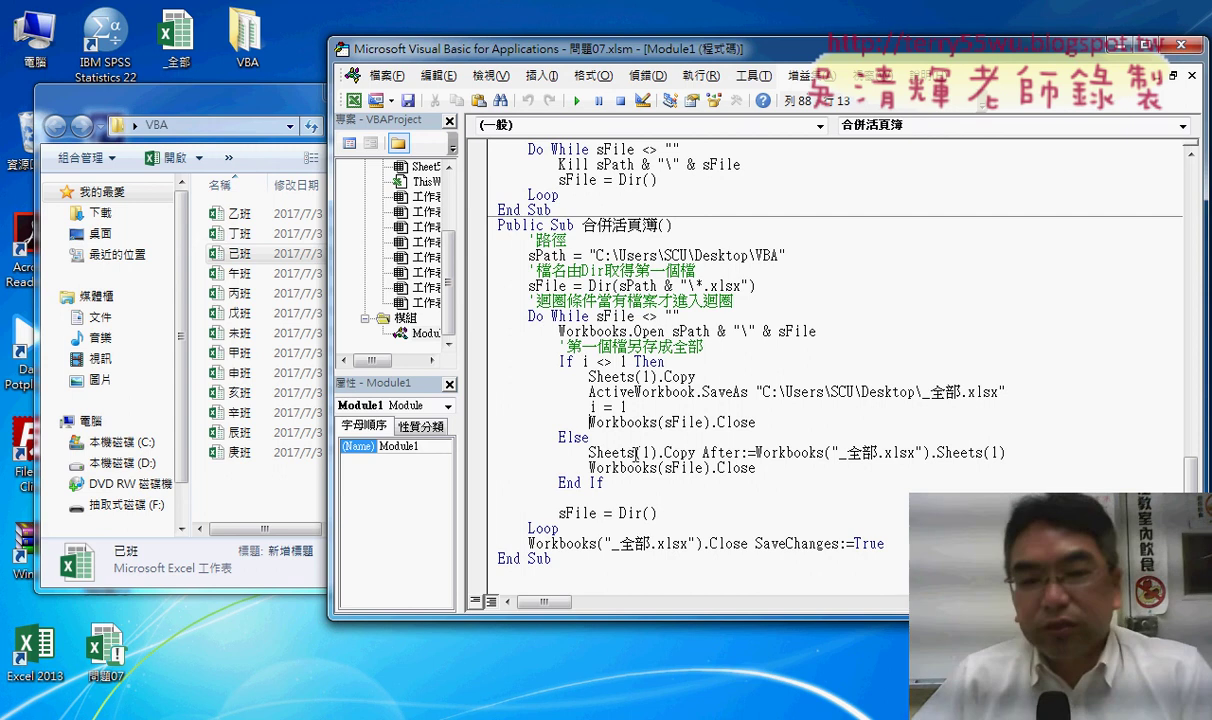
{"action": "left_click_drag", "start_coordinate": [695, 453], "coordinate": [589, 452]}
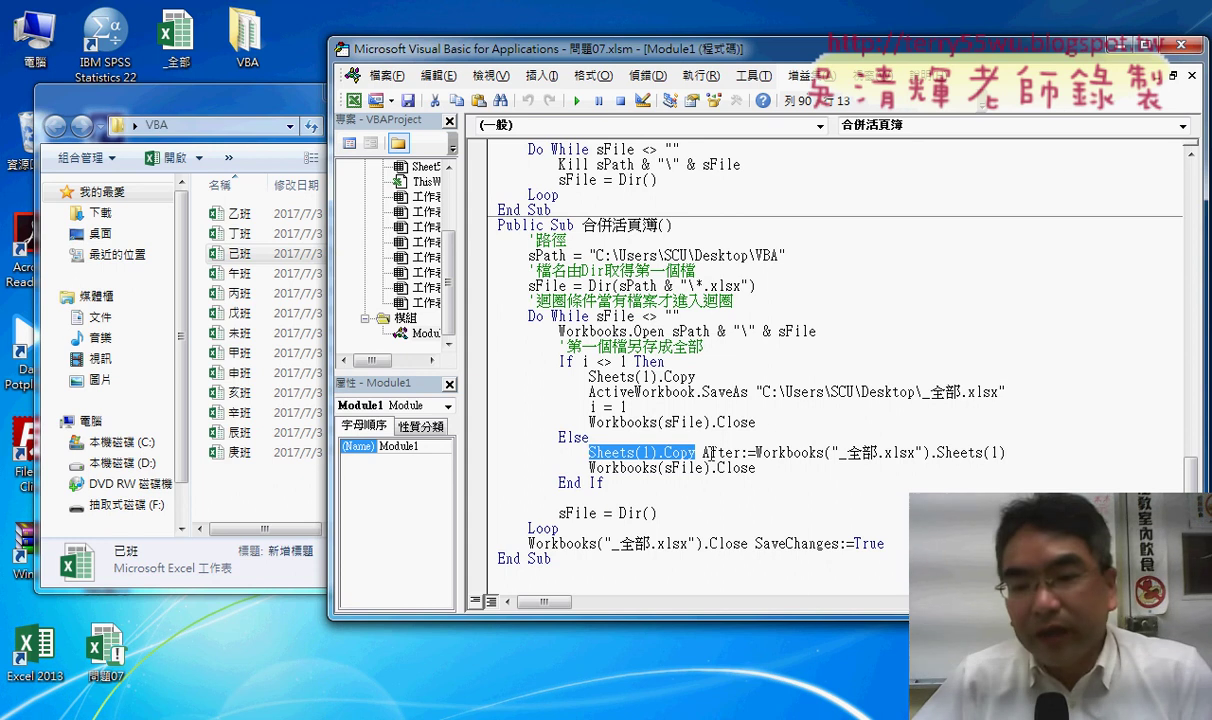
{"action": "left_click_drag", "start_coordinate": [703, 453], "coordinate": [751, 453]}
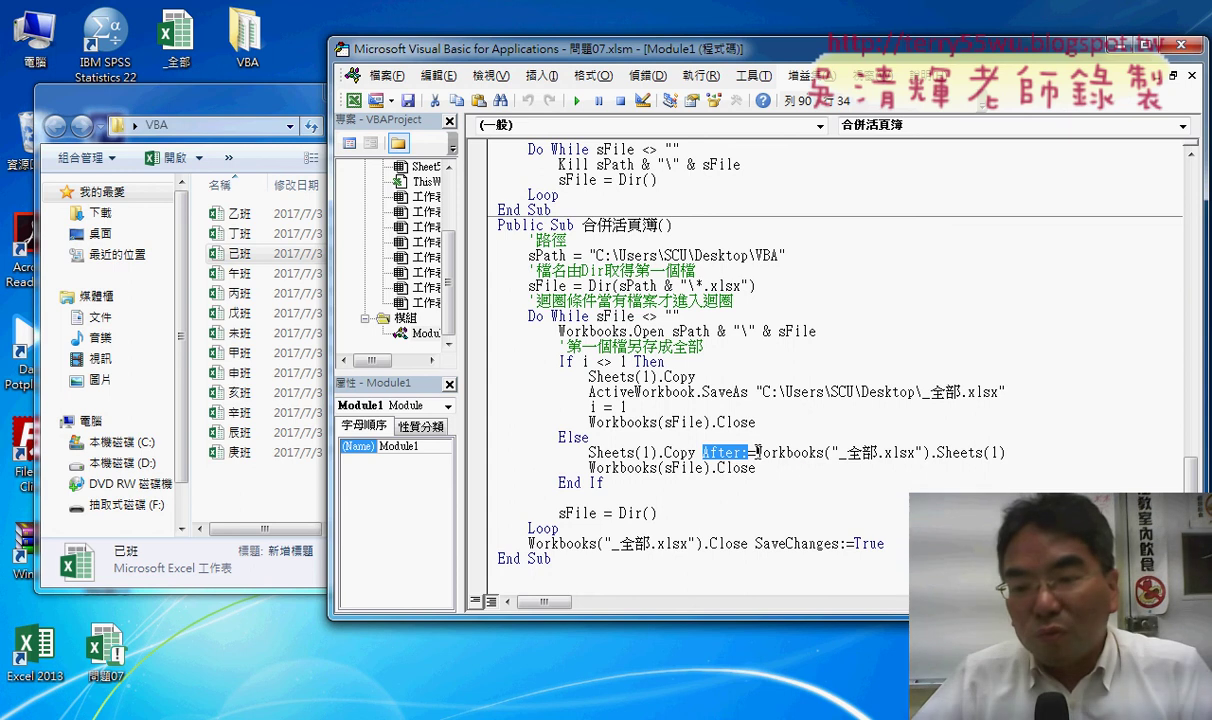
{"action": "left_click_drag", "start_coordinate": [756, 453], "coordinate": [928, 455]}
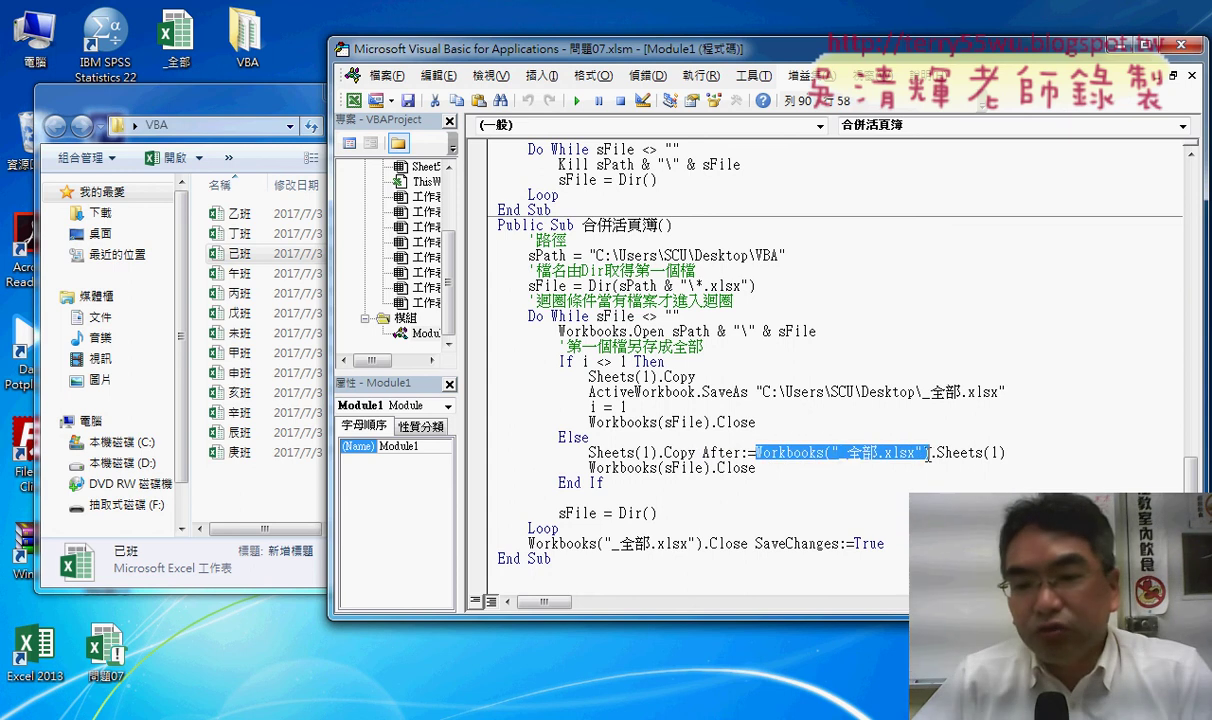
{"action": "left_click_drag", "start_coordinate": [930, 455], "coordinate": [1006, 455]}
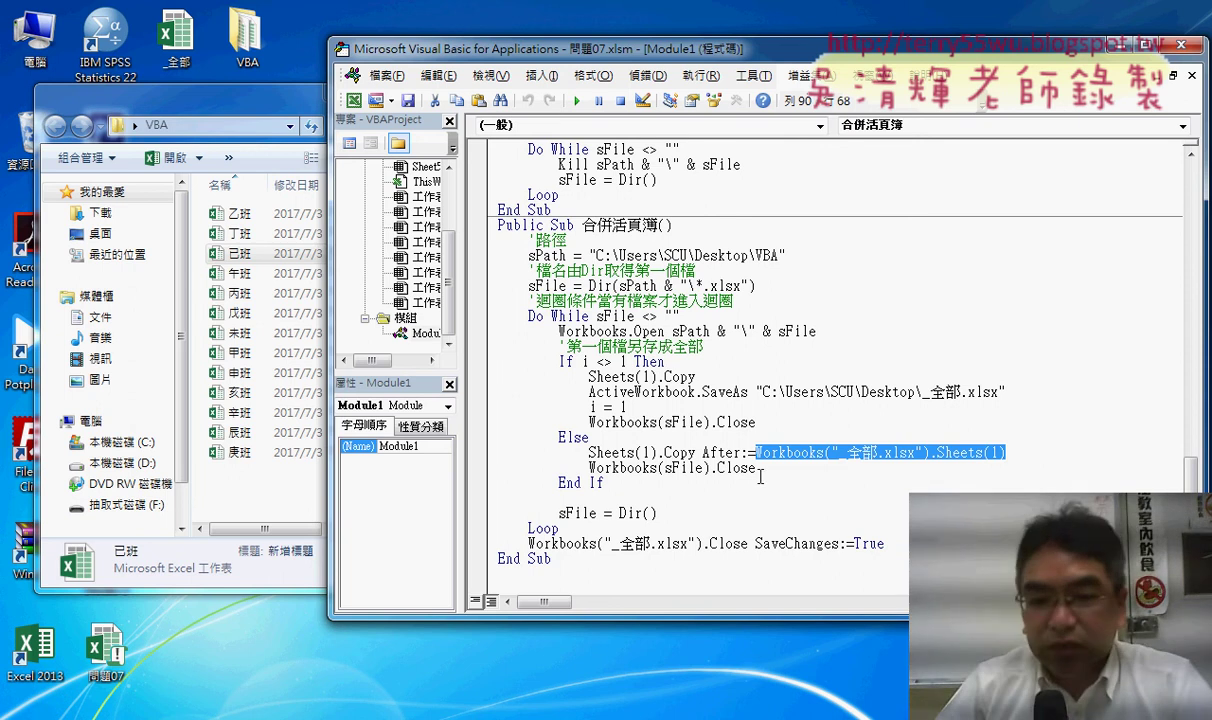
{"action": "left_click", "coordinate": [628, 513]}
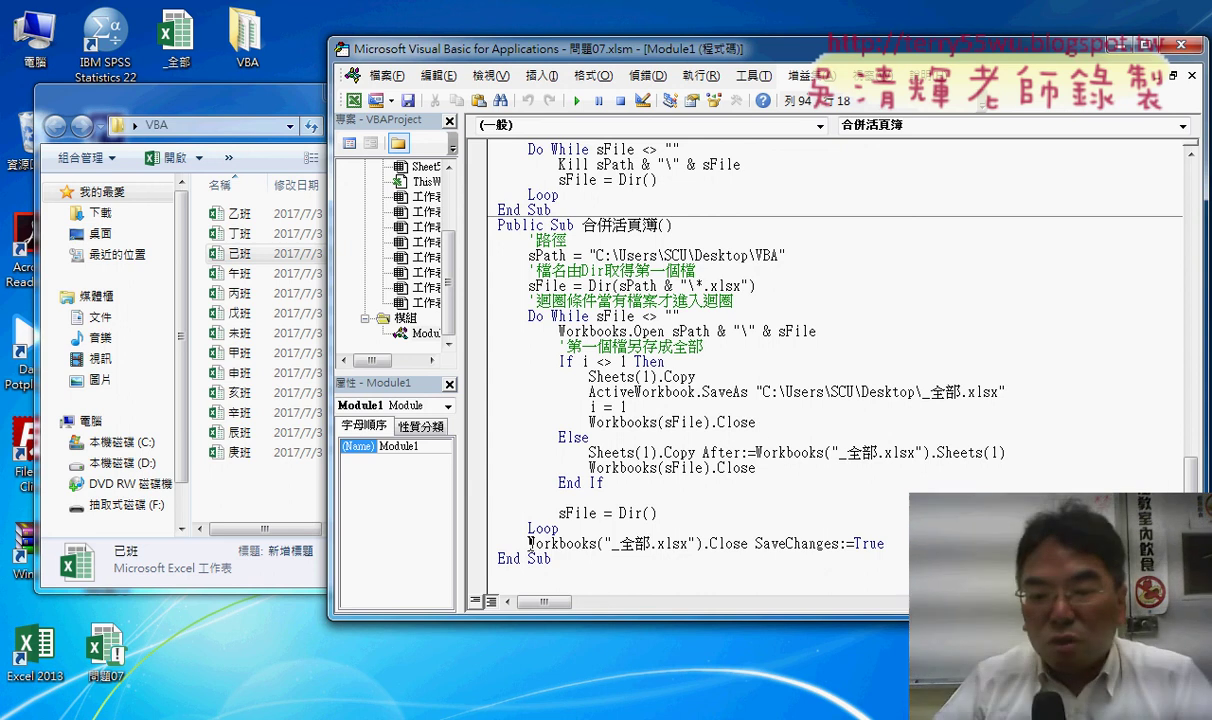
{"action": "left_click_drag", "start_coordinate": [528, 543], "coordinate": [839, 540]}
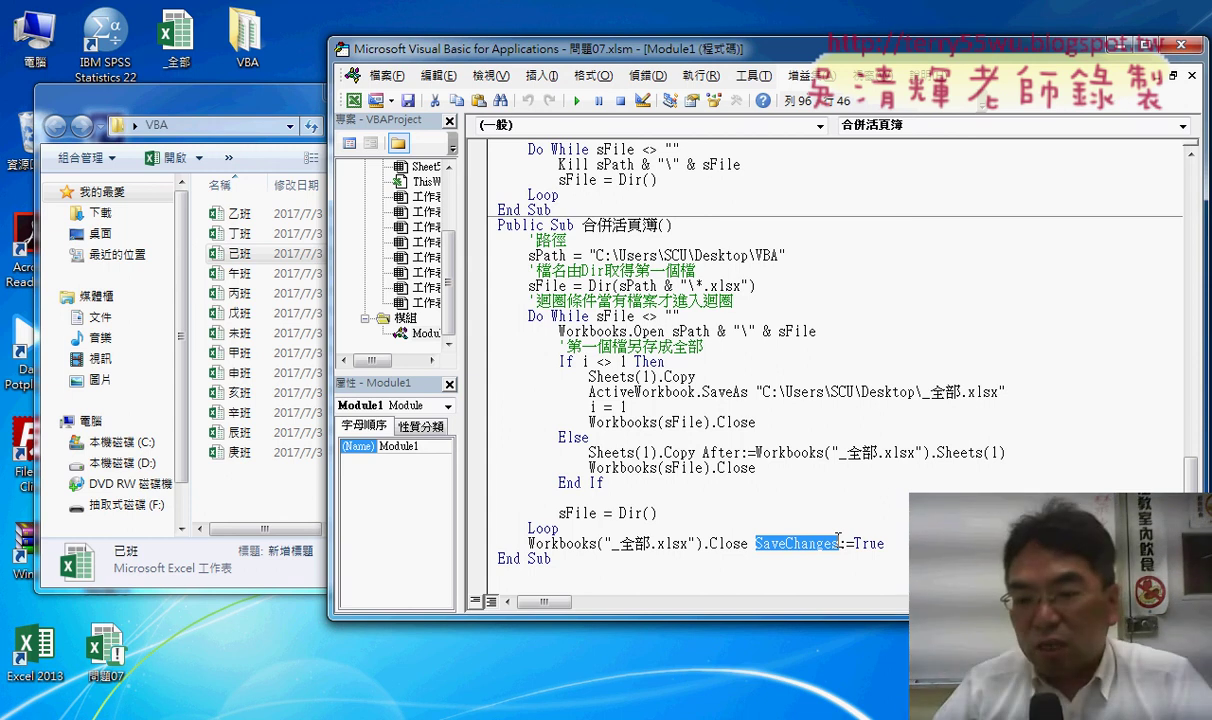
{"action": "left_click_drag", "start_coordinate": [840, 543], "coordinate": [854, 543]}
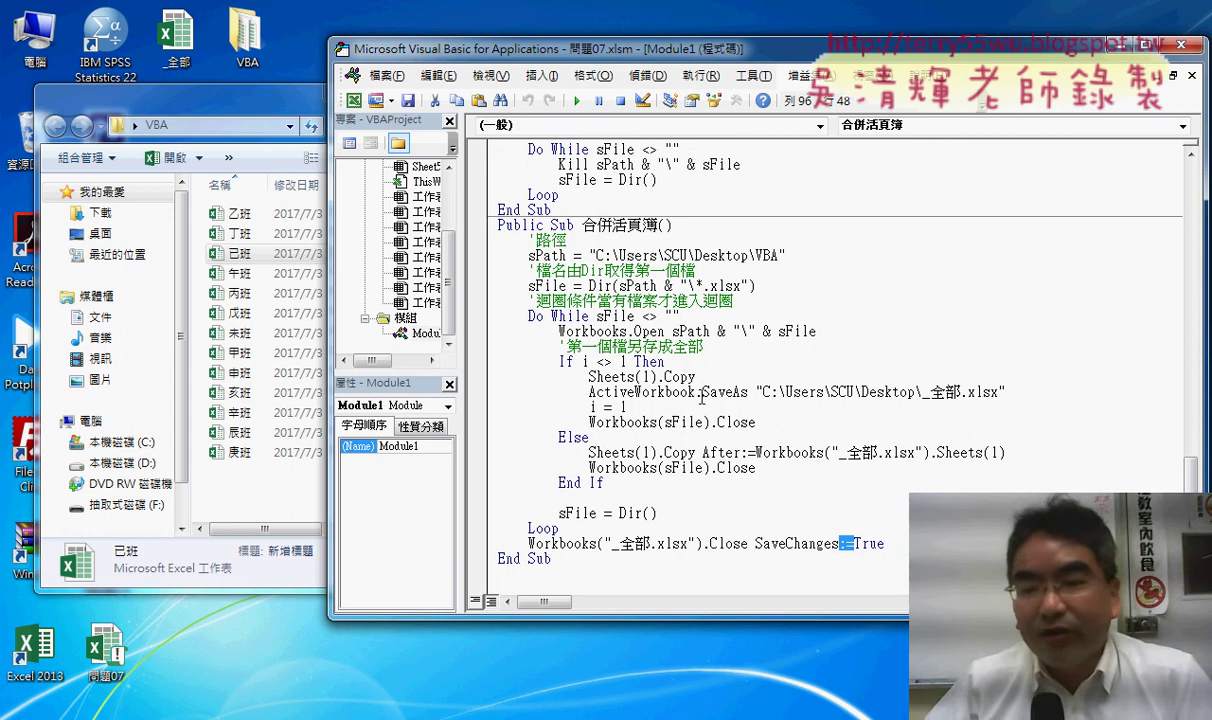
{"action": "left_click_drag", "start_coordinate": [703, 392], "coordinate": [747, 393]}
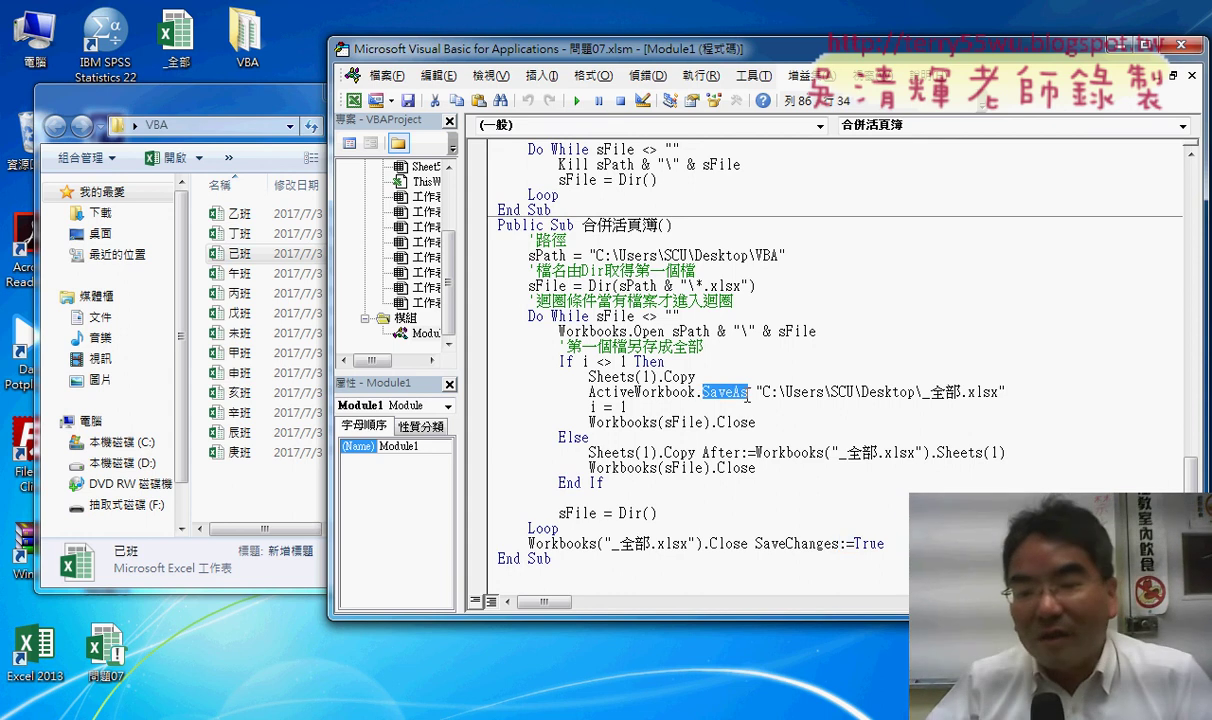
{"action": "left_click", "coordinate": [725, 544]}
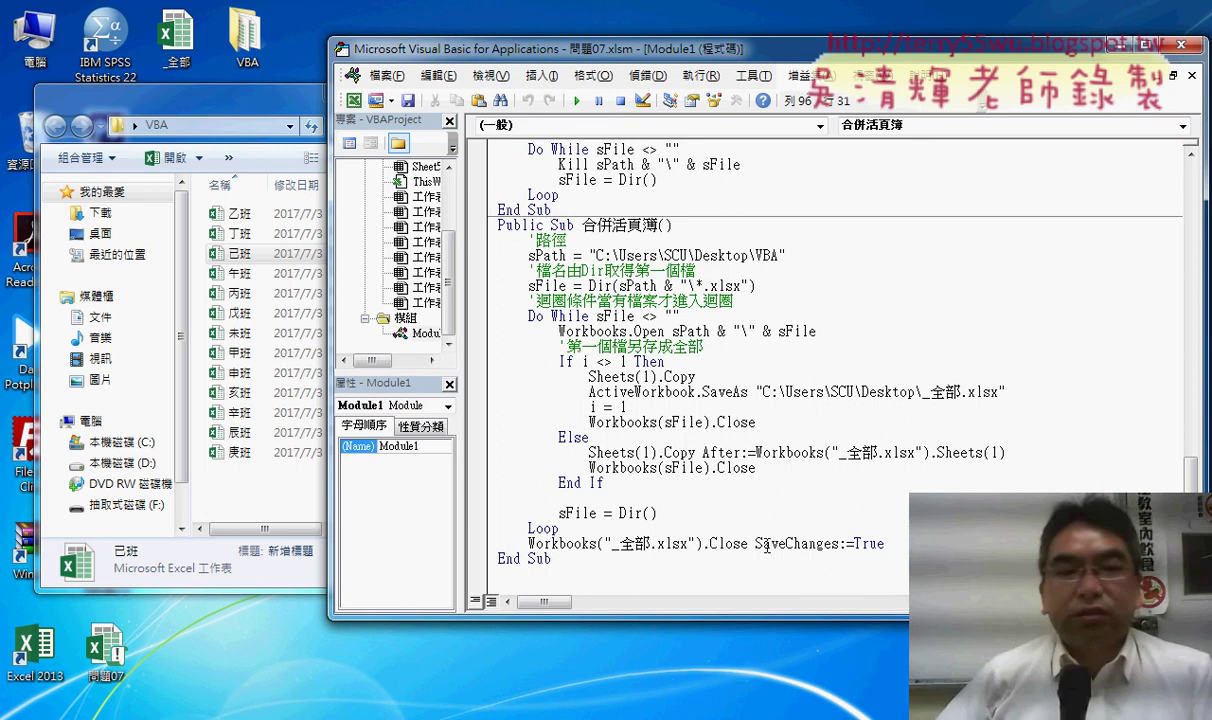
{"action": "left_click_drag", "start_coordinate": [240, 481], "coordinate": [257, 233]}
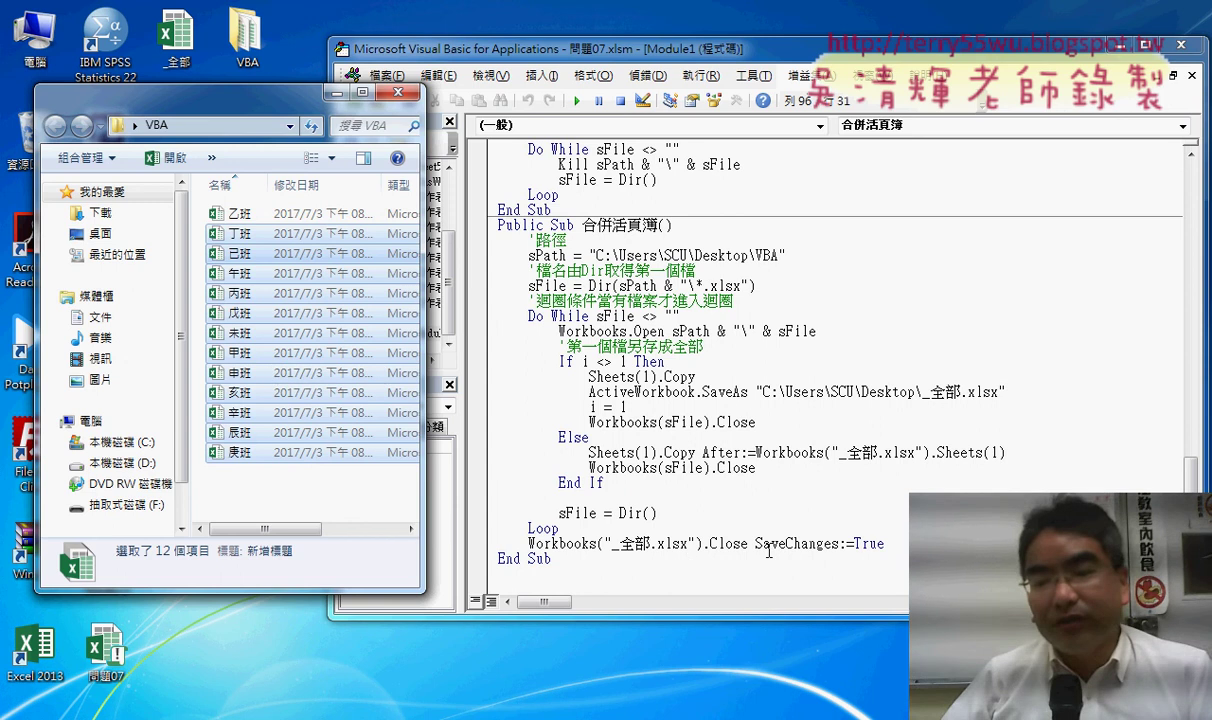
{"action": "left_click_drag", "start_coordinate": [886, 545], "coordinate": [529, 545]}
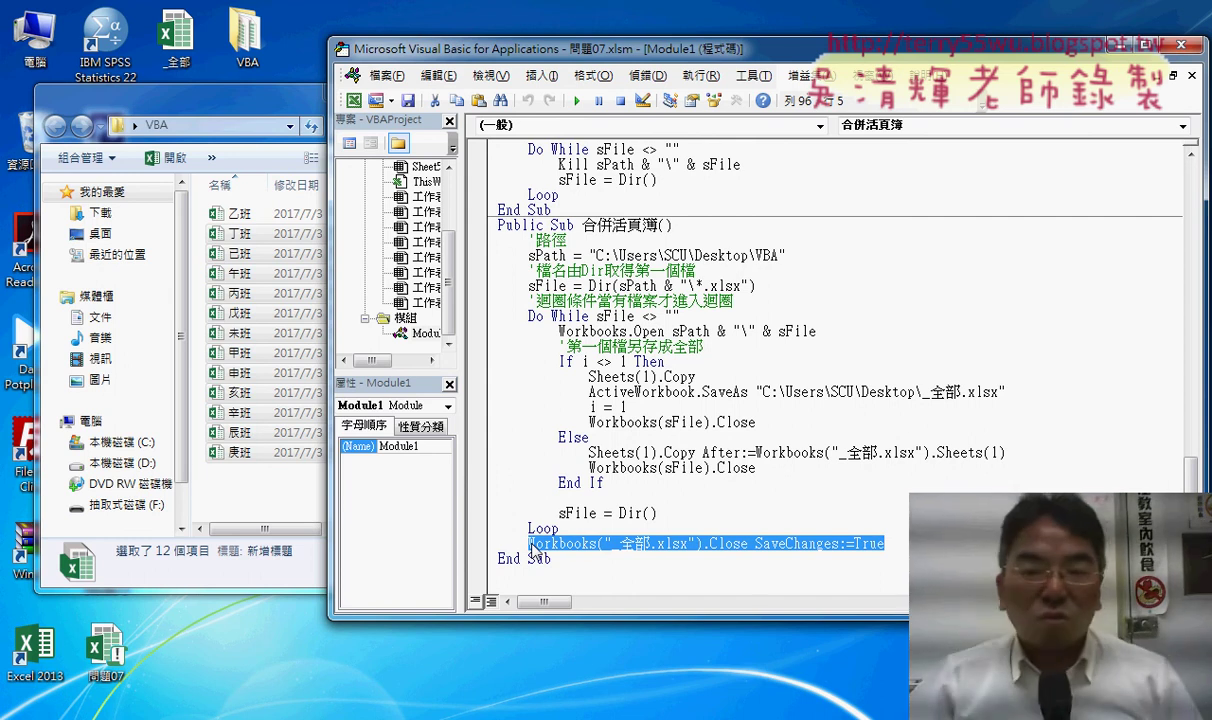
Run 刪除檔案_FileDialog on Desktop\VBA to delete the class workbooks, then select 合併活頁簿.
{"action": "left_click", "coordinate": [681, 405]}
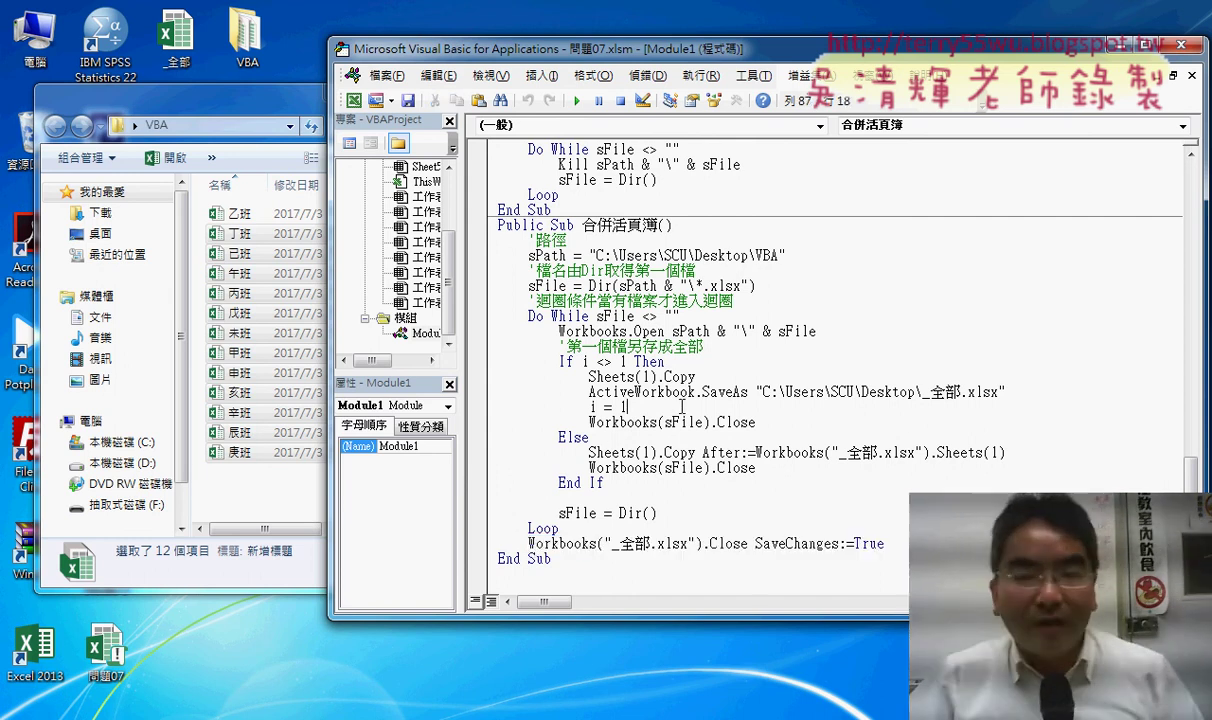
{"action": "scroll", "coordinate": [666, 398], "scroll_direction": "up", "scroll_amount": 3}
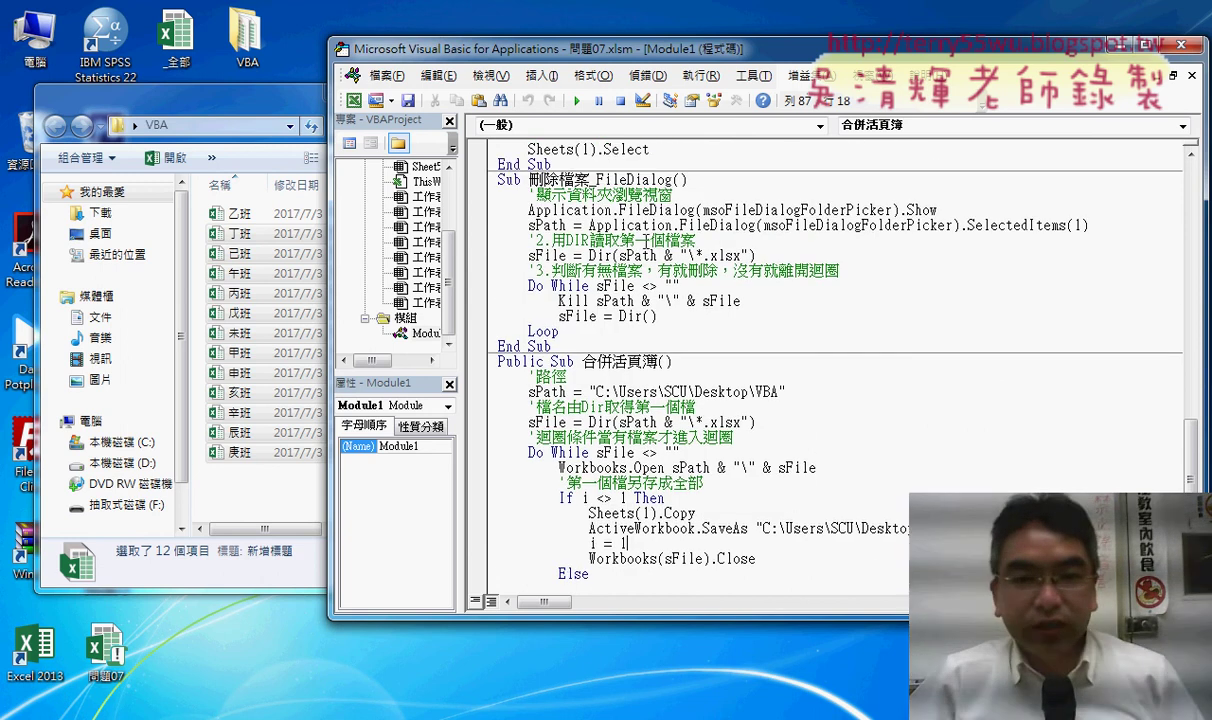
{"action": "left_click", "coordinate": [600, 227]}
{"action": "left_click", "coordinate": [576, 100]}
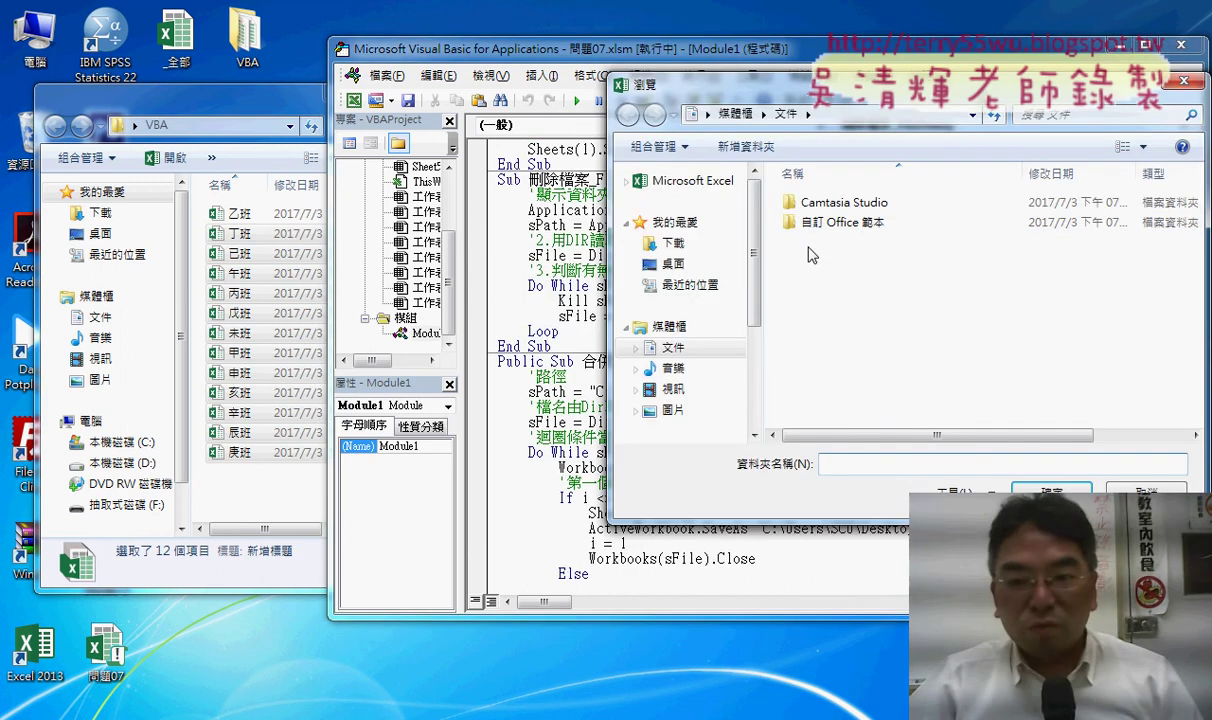
{"action": "left_click", "coordinate": [673, 263]}
{"action": "double_click", "coordinate": [862, 405]}
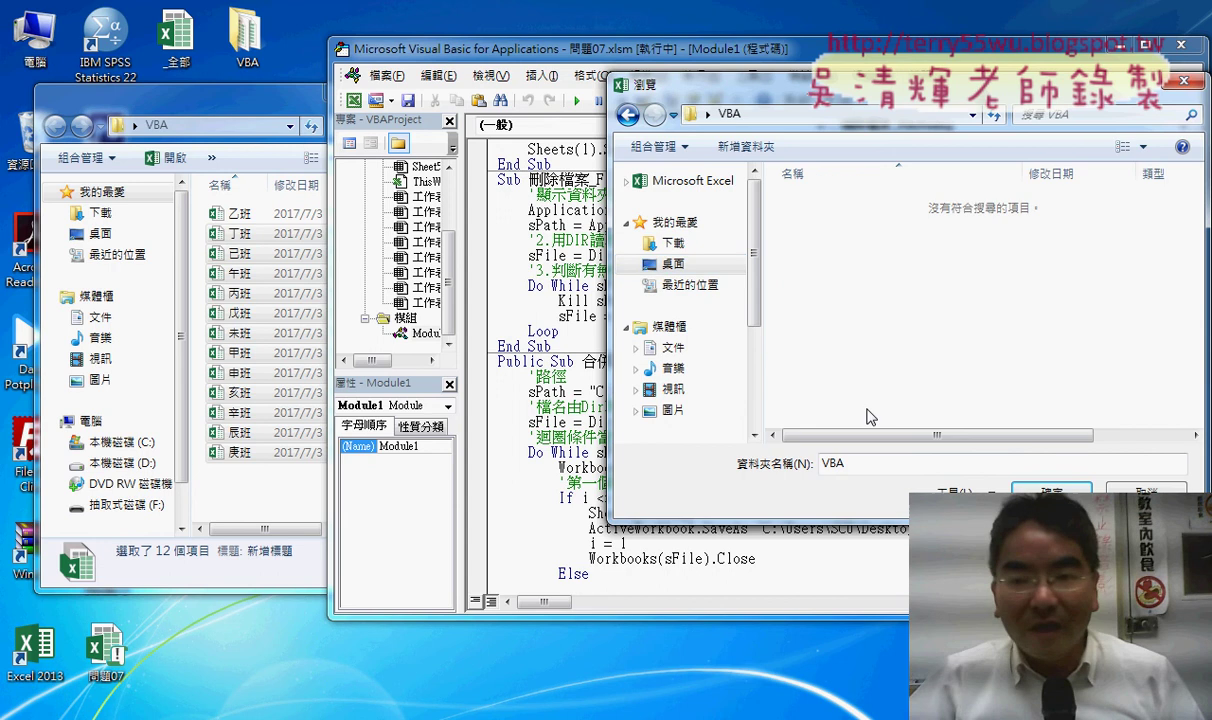
{"action": "left_click", "coordinate": [1050, 491]}
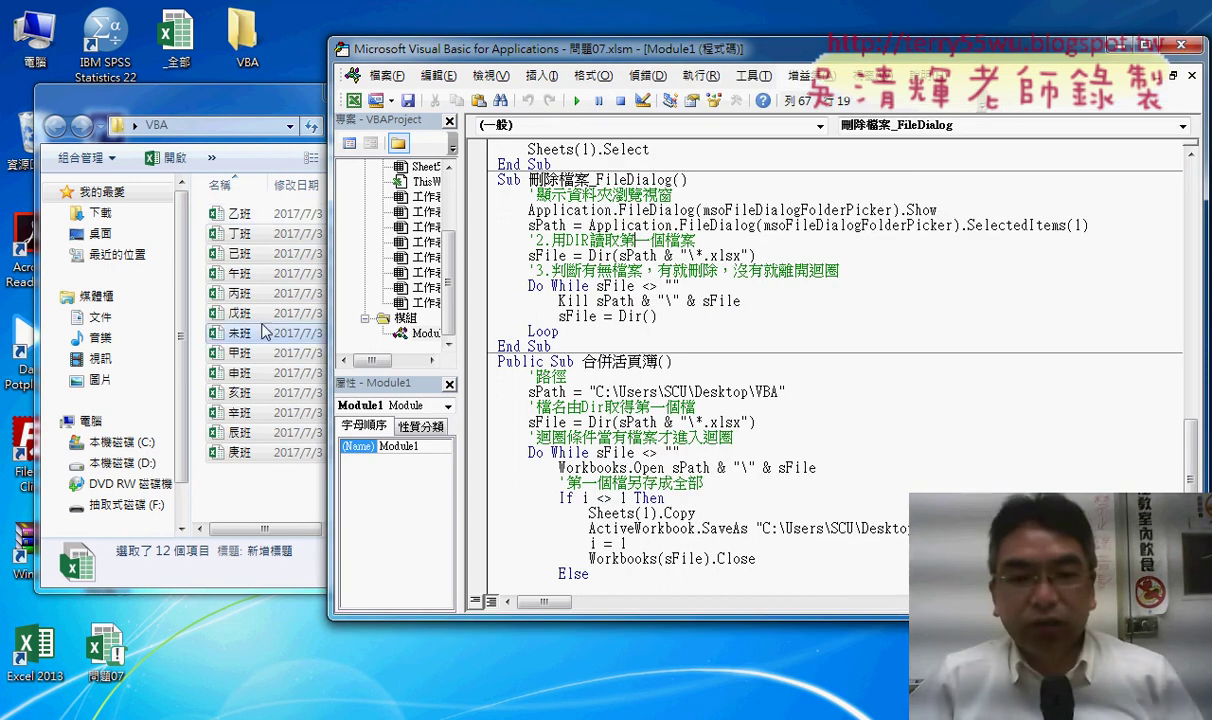
{"action": "left_click", "coordinate": [680, 452]}
{"action": "scroll", "coordinate": [717, 433], "scroll_direction": "down", "scroll_amount": 2}
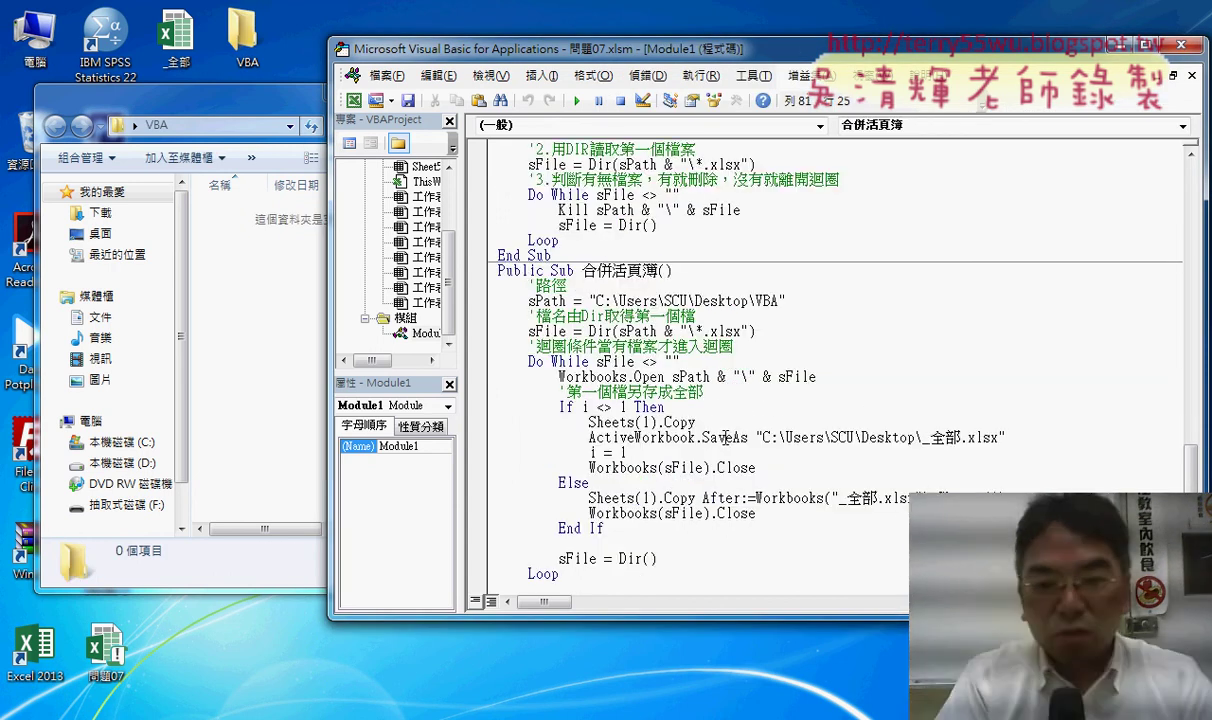
{"action": "key", "text": "F8"}
{"action": "key", "text": "F8"}
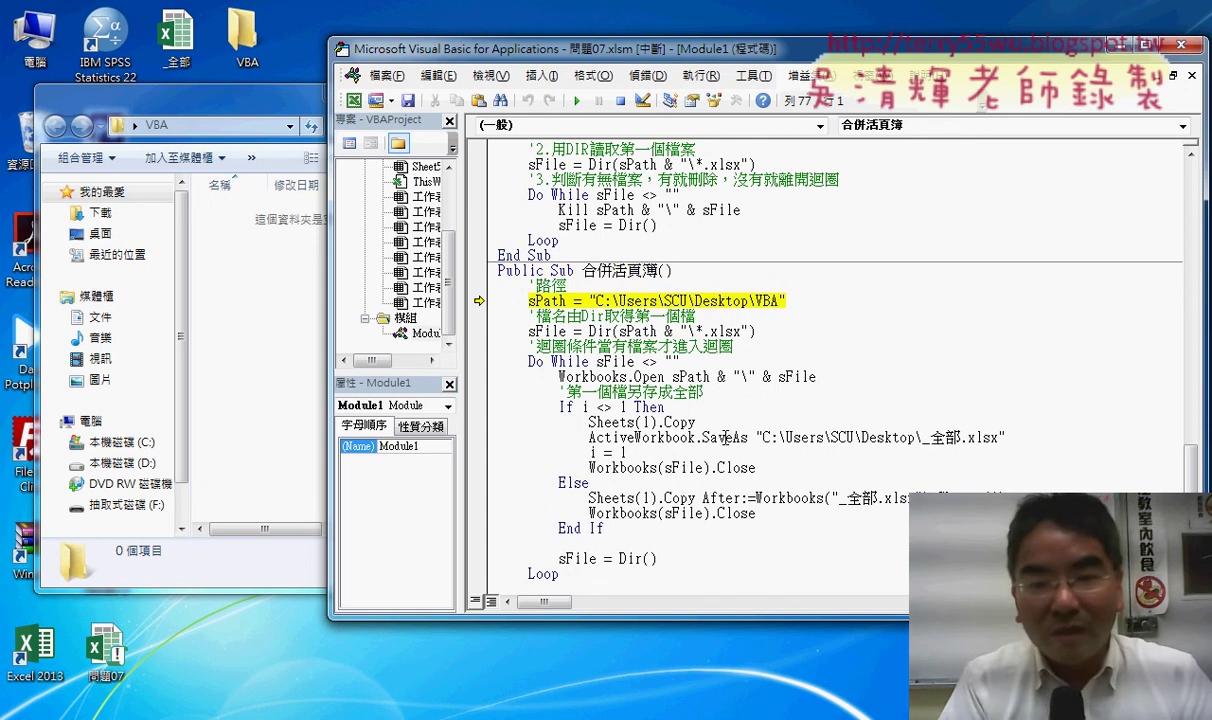
{"action": "key", "text": "F8"}
{"action": "key", "text": "F8"}
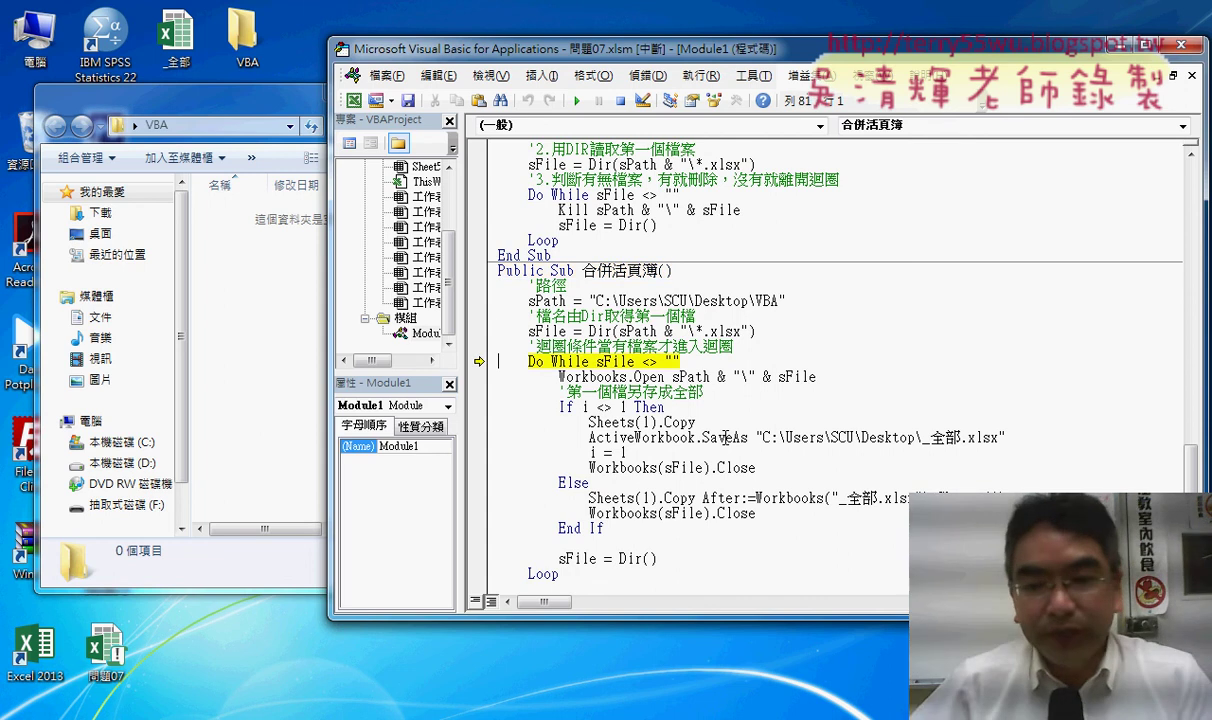
{"action": "key", "text": "F8"}
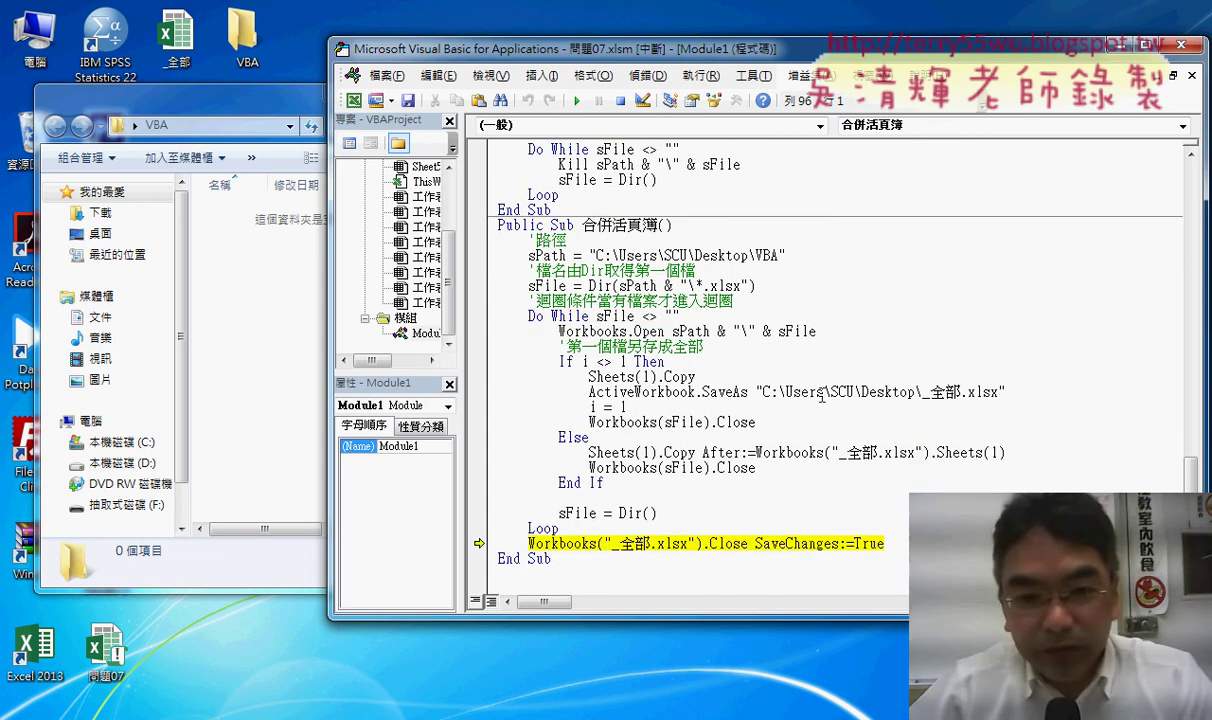
{"action": "mouse_move", "coordinate": [548, 287]}
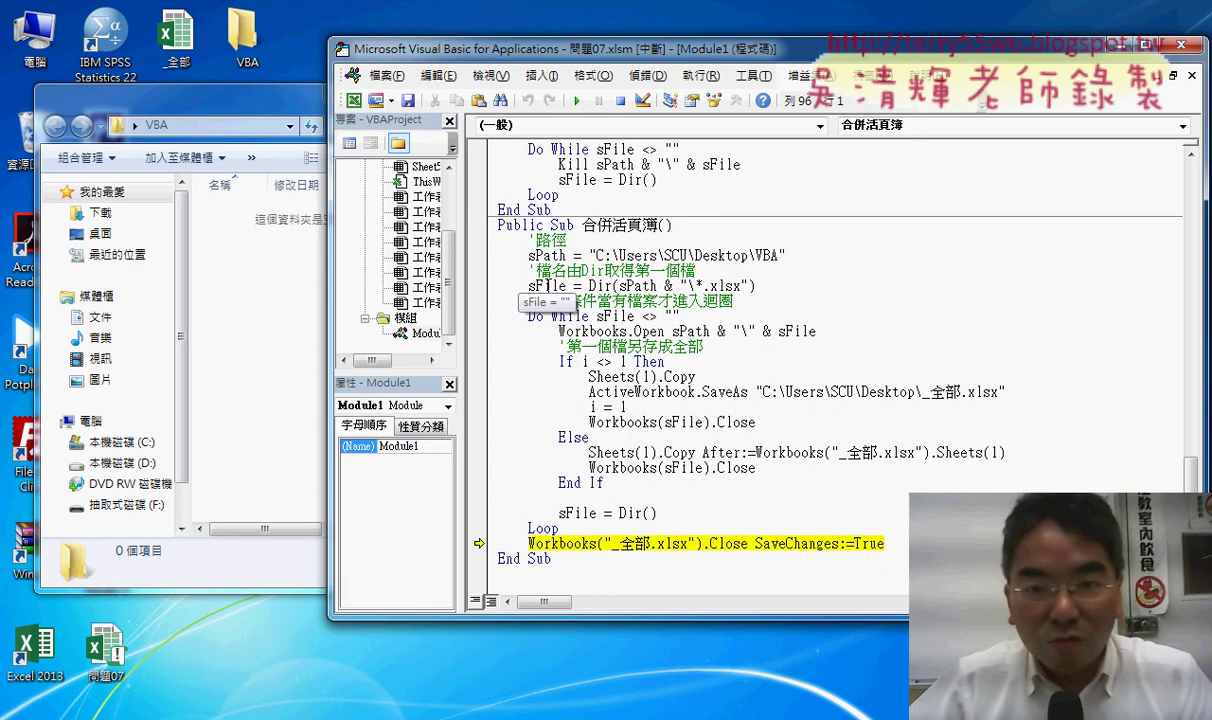
{"action": "key", "text": "F8"}
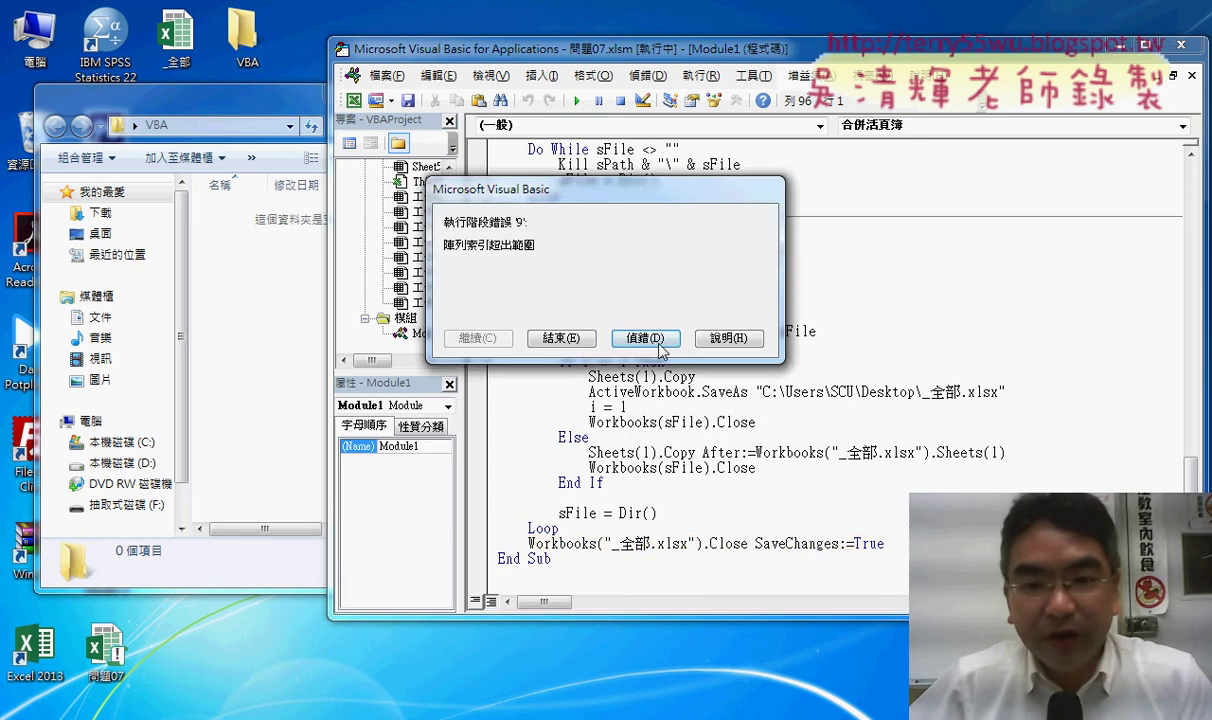
{"action": "left_click", "coordinate": [658, 343]}
Run 批次將工作表轉存為工作簿_FileDialog into Desktop\VBA, recreating the 13 class workbooks.
{"action": "left_click", "coordinate": [620, 100]}
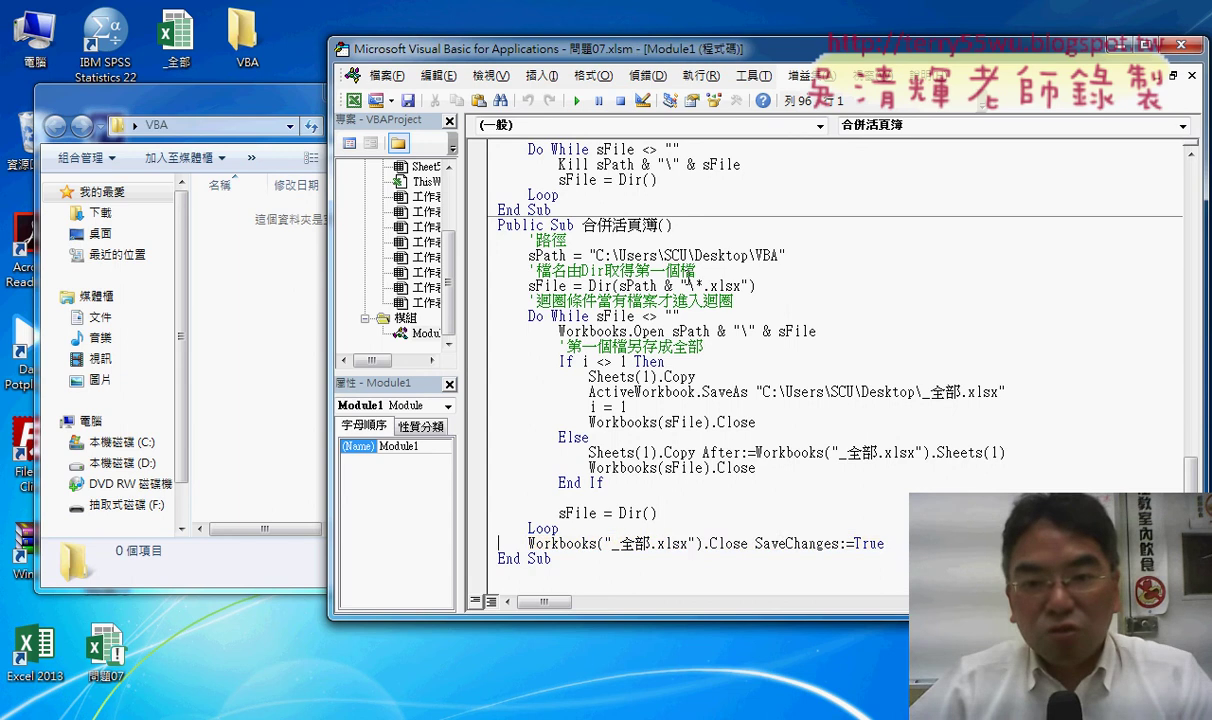
{"action": "scroll", "coordinate": [688, 284], "scroll_direction": "up", "scroll_amount": 4}
{"action": "scroll", "coordinate": [684, 270], "scroll_direction": "up", "scroll_amount": 1}
{"action": "scroll", "coordinate": [682, 262], "scroll_direction": "up", "scroll_amount": 1}
{"action": "scroll", "coordinate": [680, 255], "scroll_direction": "up", "scroll_amount": 2}
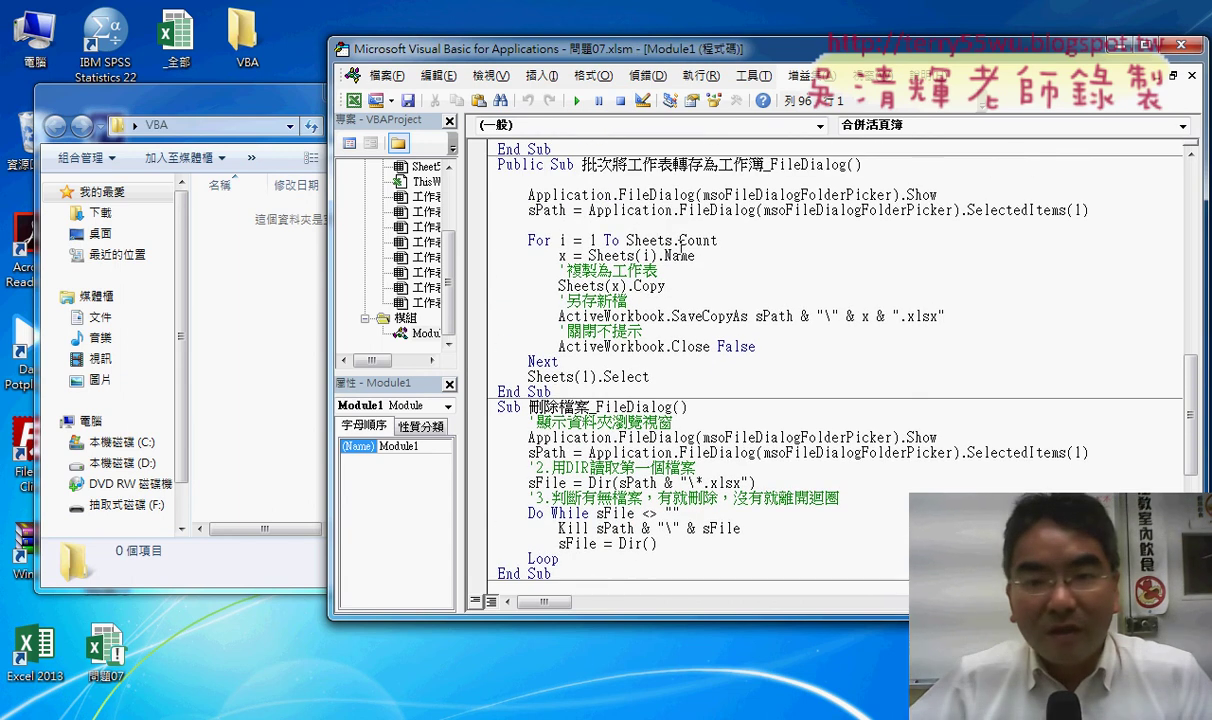
{"action": "left_click", "coordinate": [576, 102]}
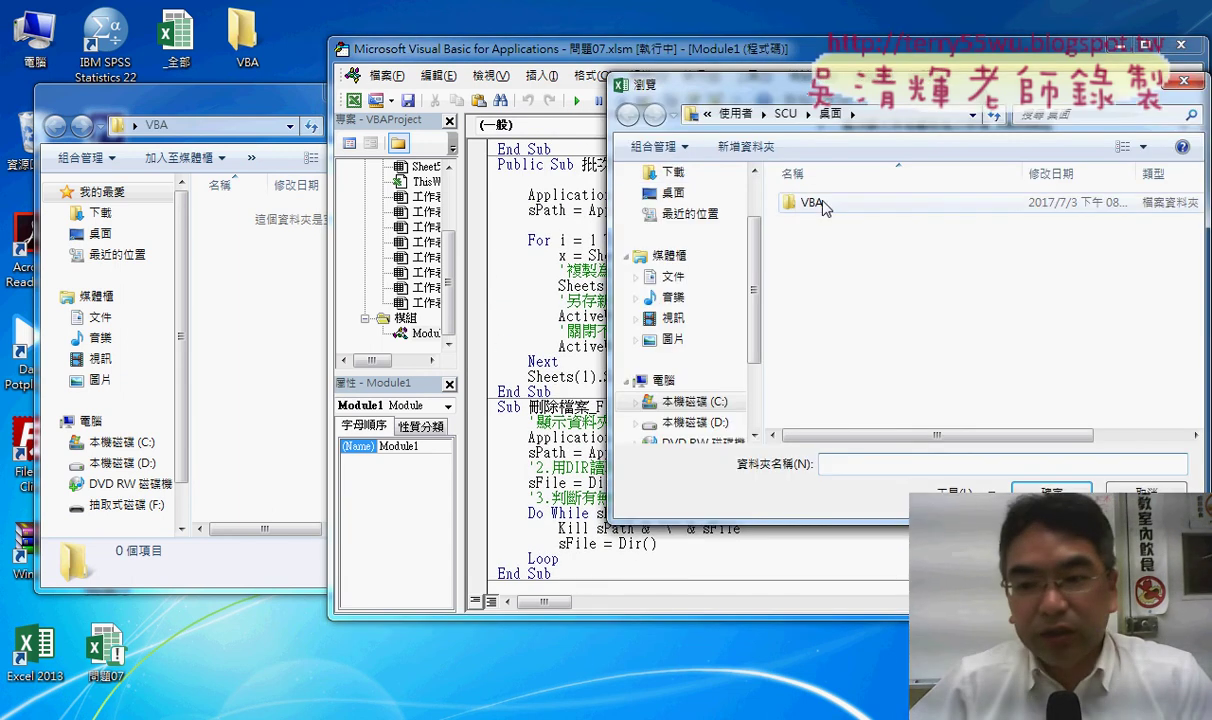
{"action": "double_click", "coordinate": [815, 203]}
{"action": "left_click", "coordinate": [1030, 495]}
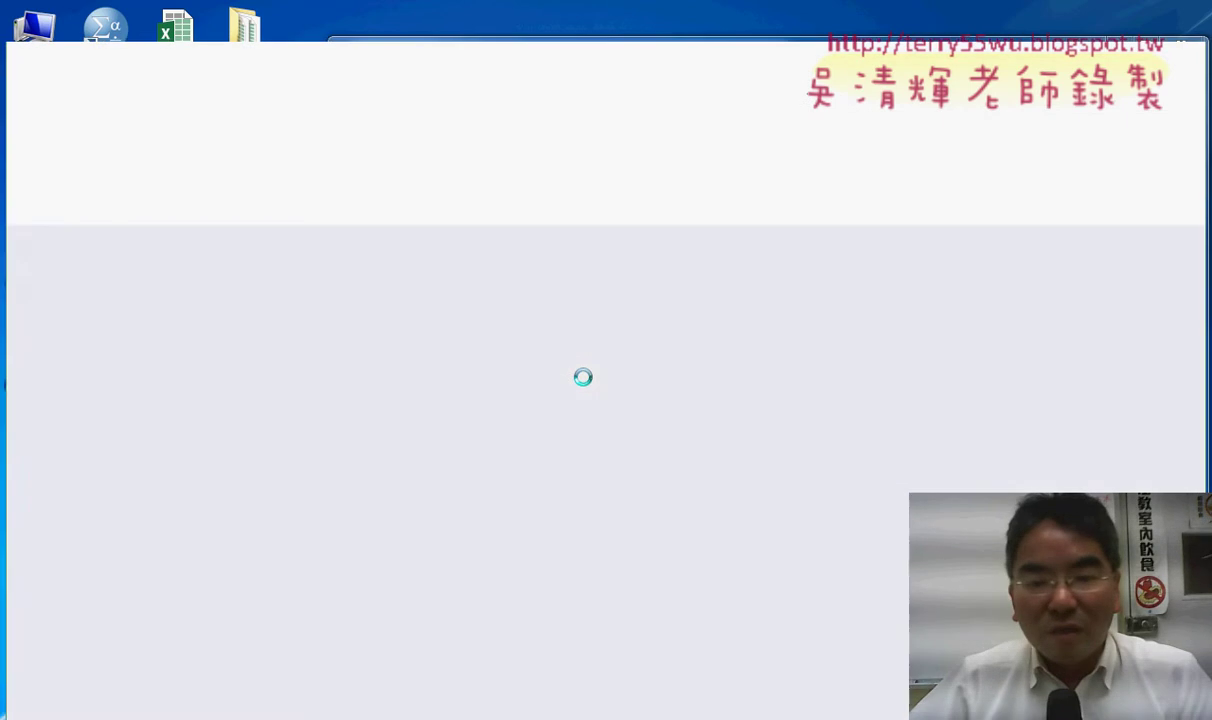
{"action": "scroll", "coordinate": [651, 390], "scroll_direction": "down", "scroll_amount": 1}
Step through 合併活頁簿 with F8 until Workbooks.Open opens 丁班.xlsx.
{"action": "scroll", "coordinate": [651, 390], "scroll_direction": "down", "scroll_amount": 3}
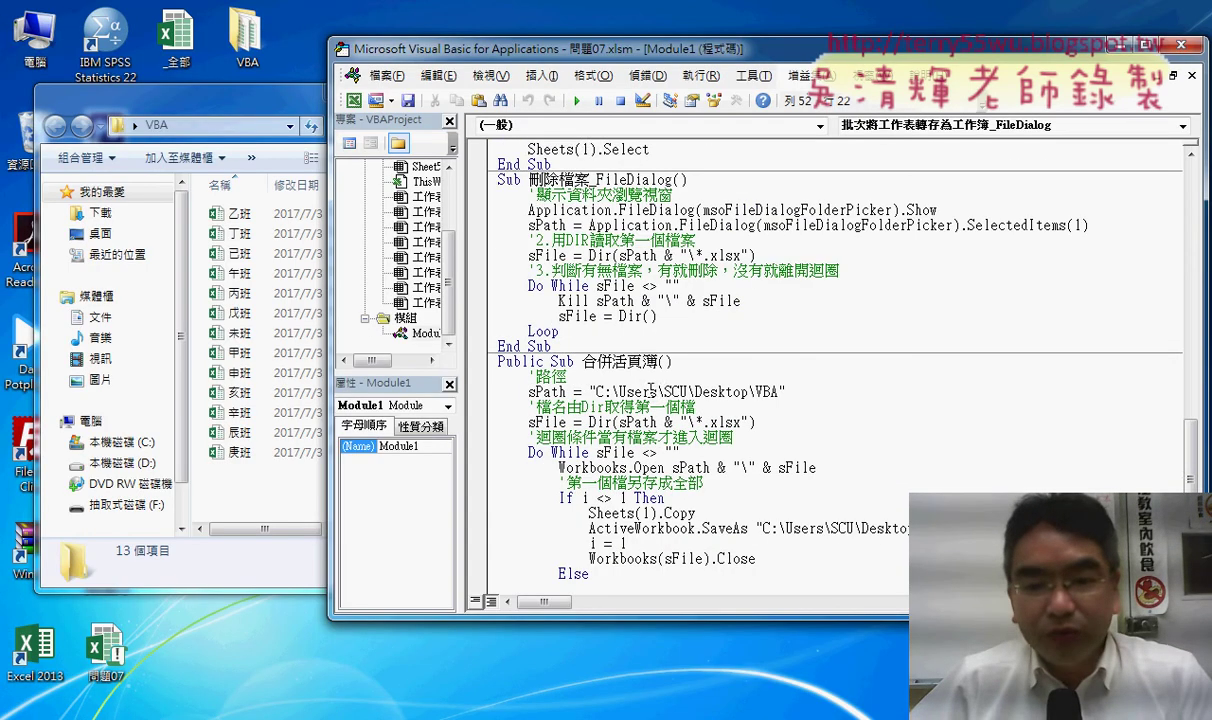
{"action": "scroll", "coordinate": [651, 390], "scroll_direction": "down", "scroll_amount": 1}
{"action": "left_click", "coordinate": [659, 346]}
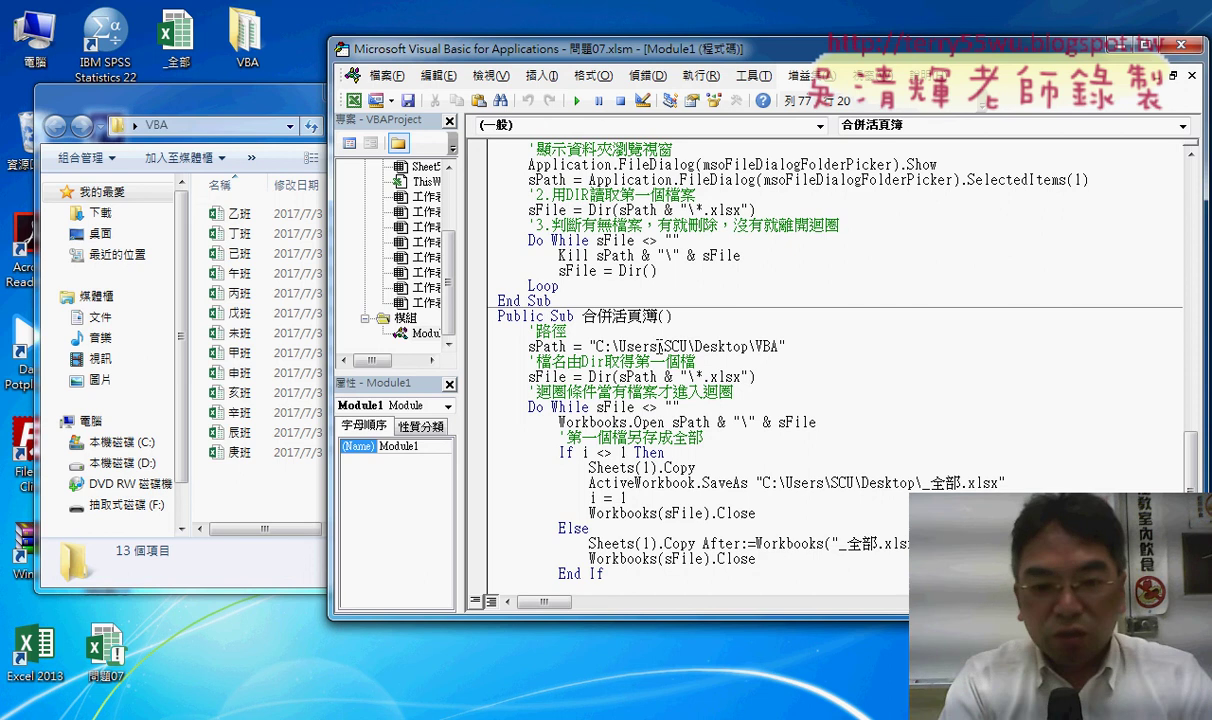
{"action": "key", "text": "F8"}
{"action": "key", "text": "F8"}
{"action": "key", "text": "F8"}
{"action": "key", "text": "F8"}
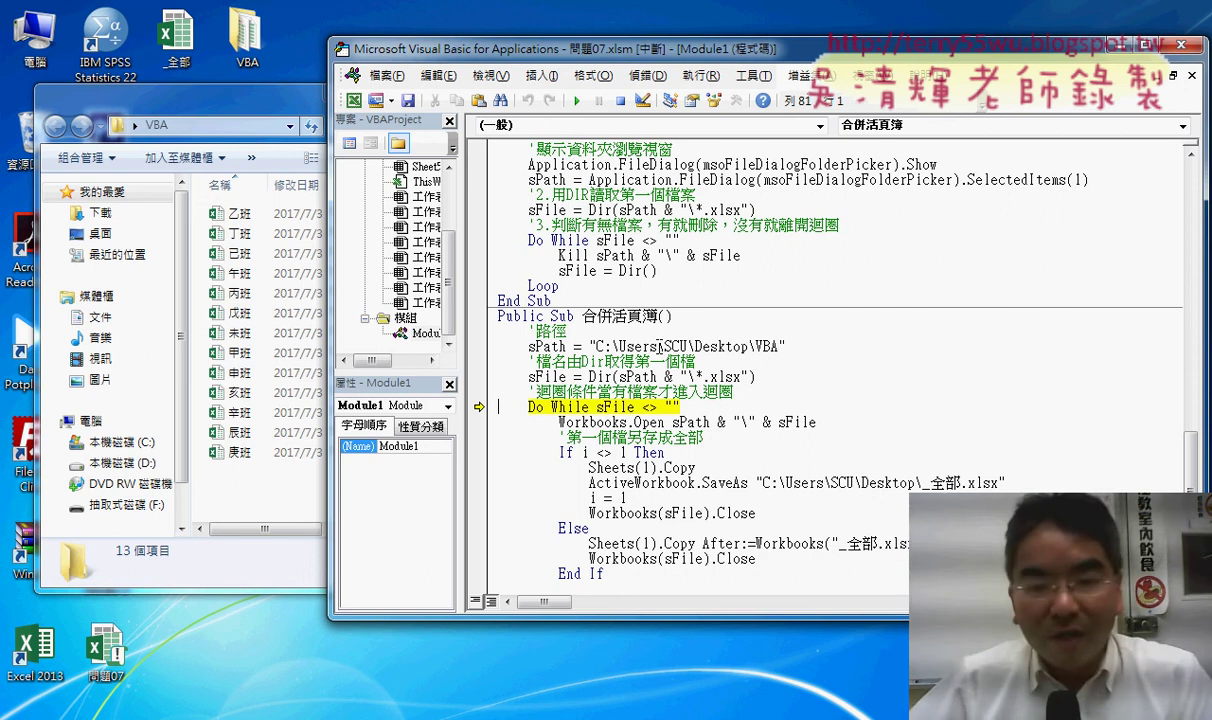
{"action": "mouse_move", "coordinate": [557, 377]}
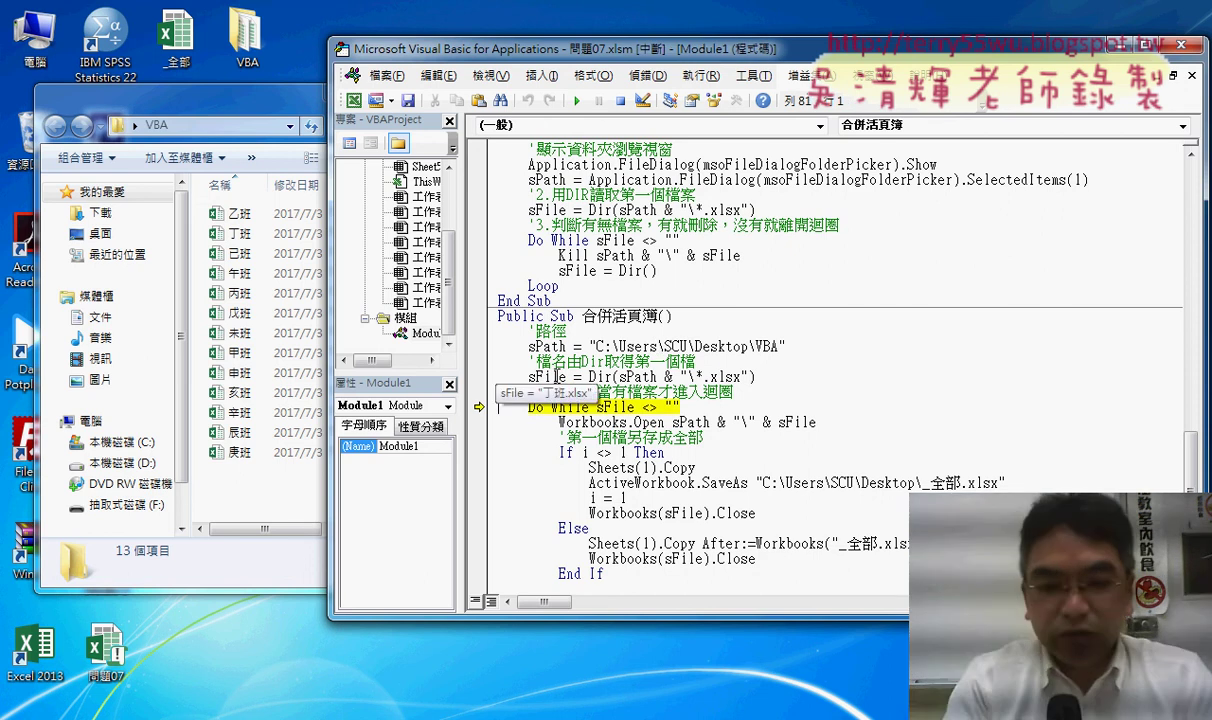
{"action": "key", "text": "F8"}
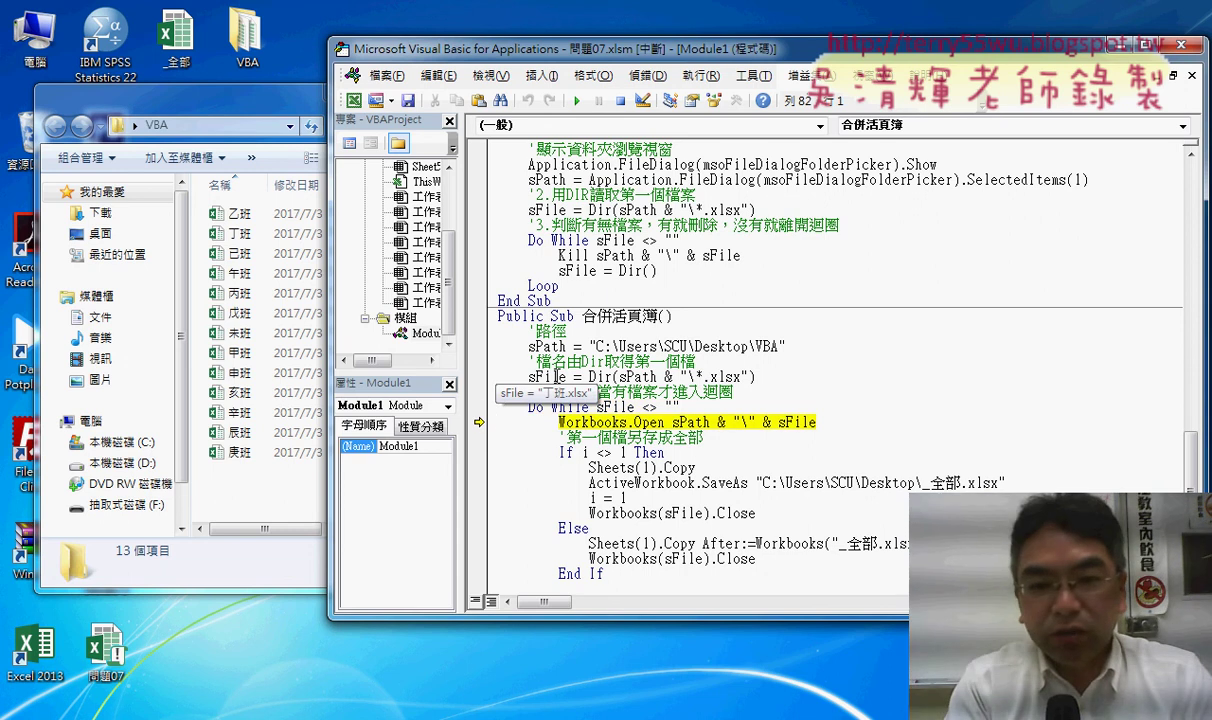
{"action": "key", "text": "F8"}
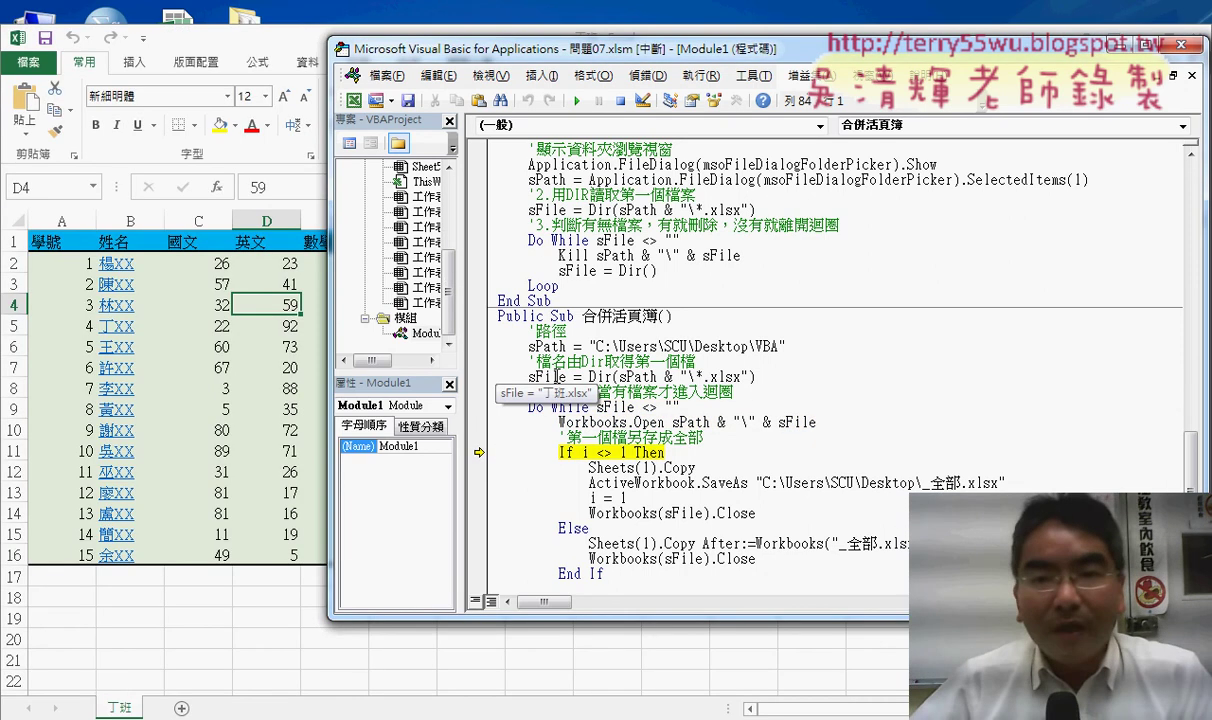
Step through Sheets(1).Copy to copy the 丁班 sheet into new workbook 活頁簿14.
{"action": "left_click_drag", "start_coordinate": [673, 55], "coordinate": [672, 117]}
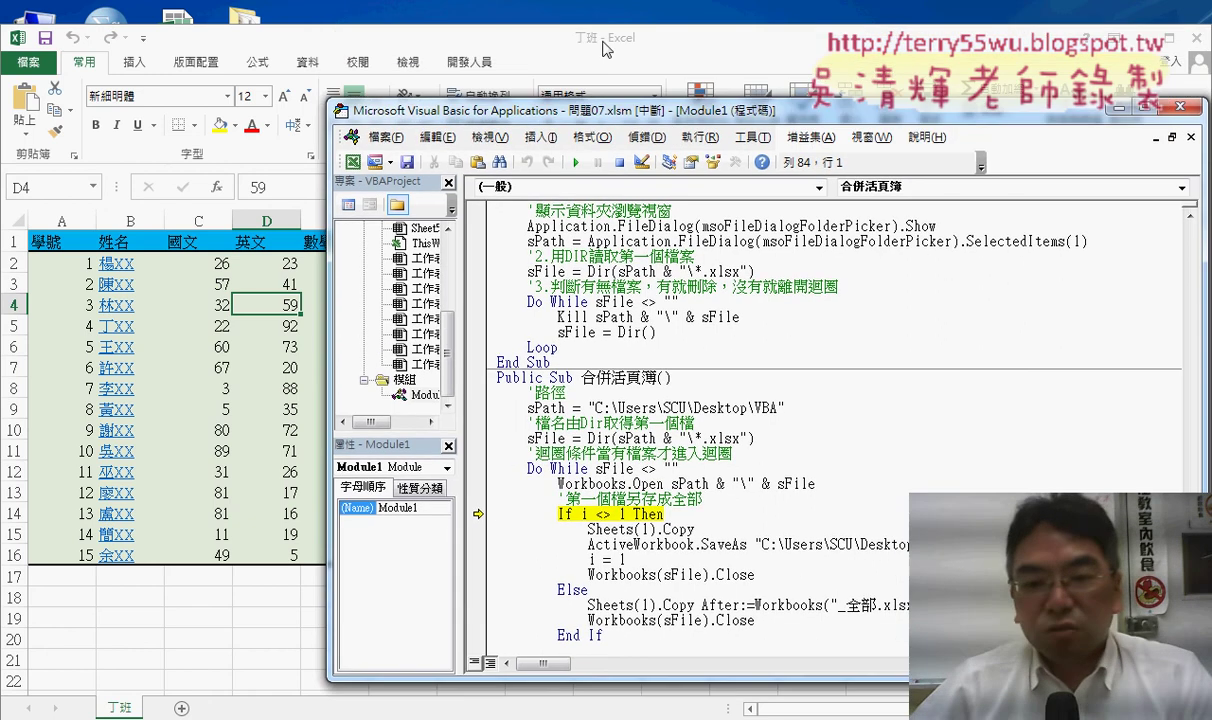
{"action": "scroll", "coordinate": [748, 403], "scroll_direction": "down", "scroll_amount": 2}
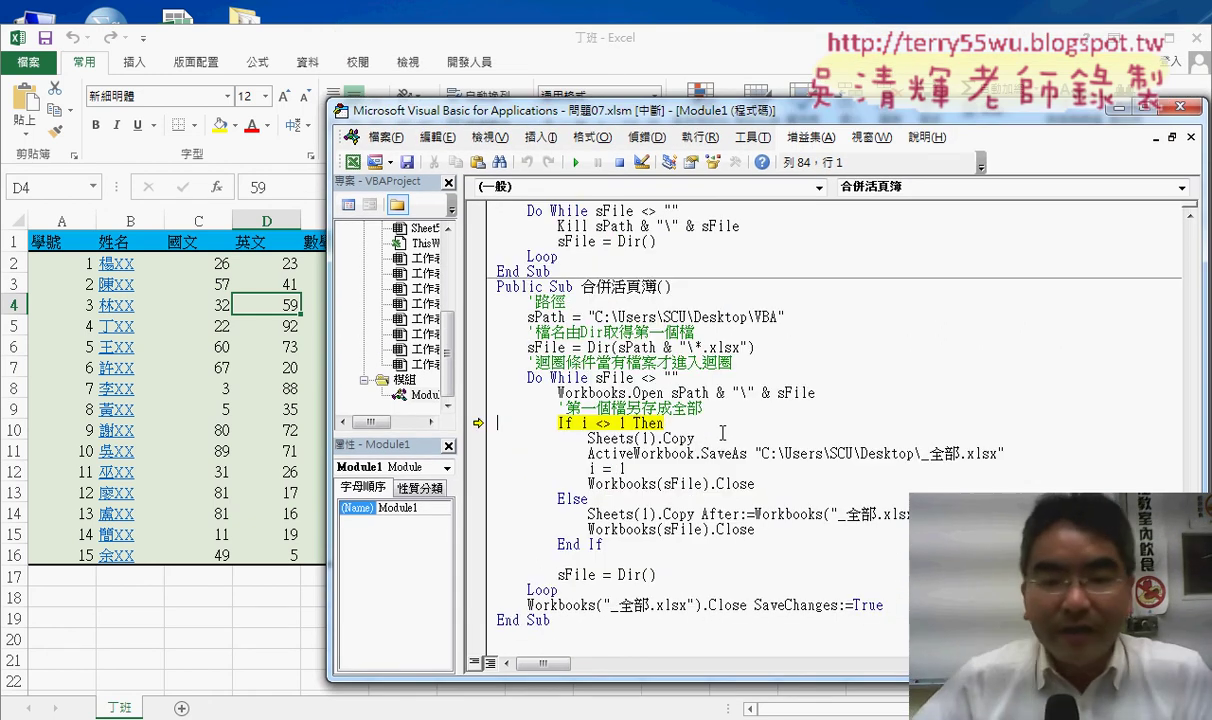
{"action": "key", "text": "F8"}
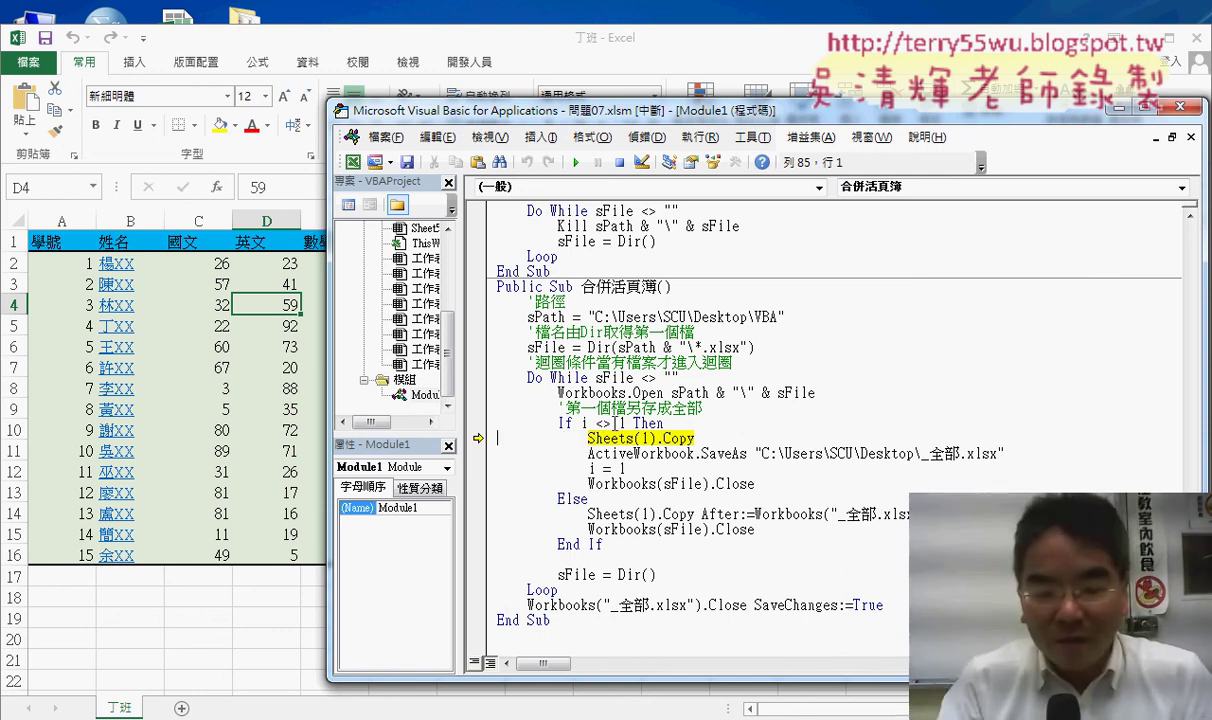
{"action": "key", "text": "F8"}
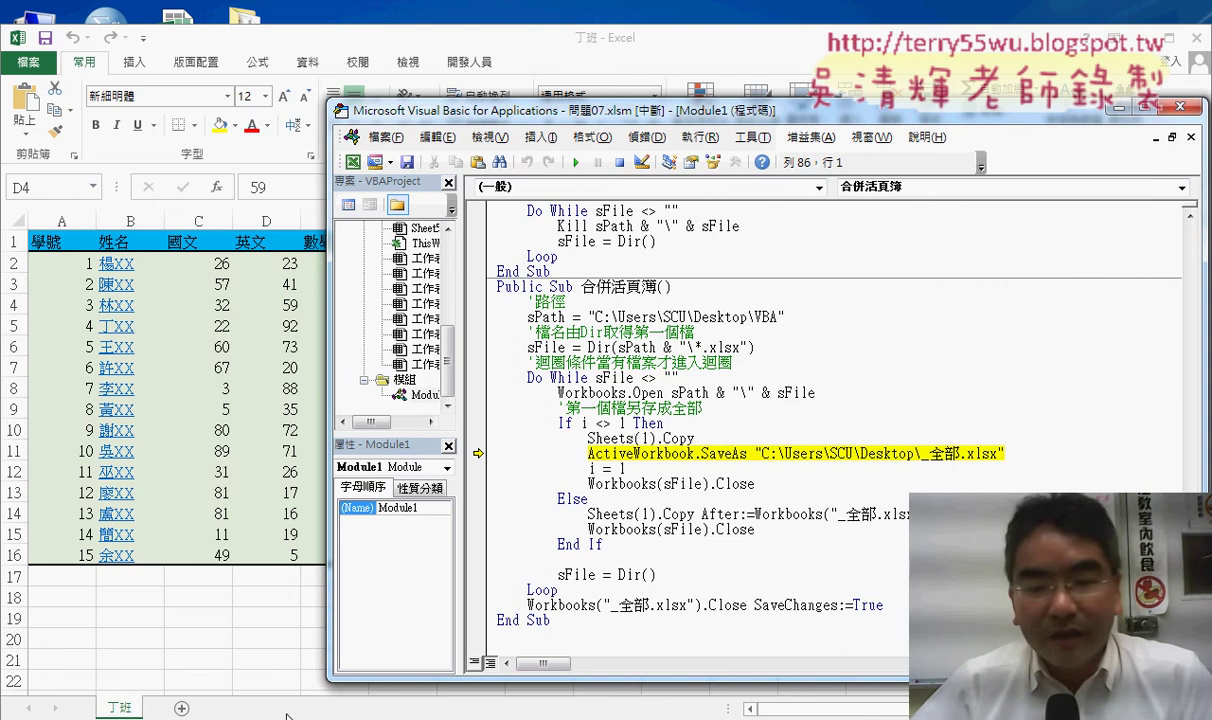
{"action": "left_click", "coordinate": [662, 603]}
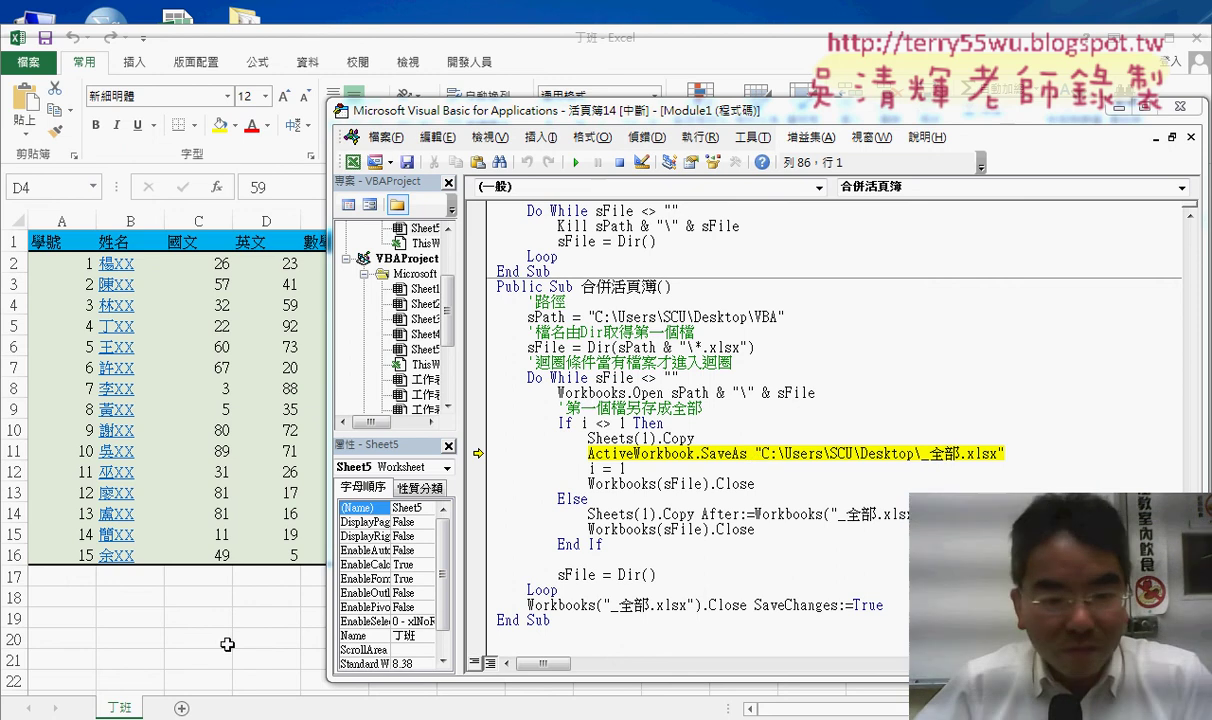
Resume the merge macro, hit run-time error 1004 on SaveAs to _全部.xlsx, and choose Debug.
{"action": "key", "text": "alt+Tab"}
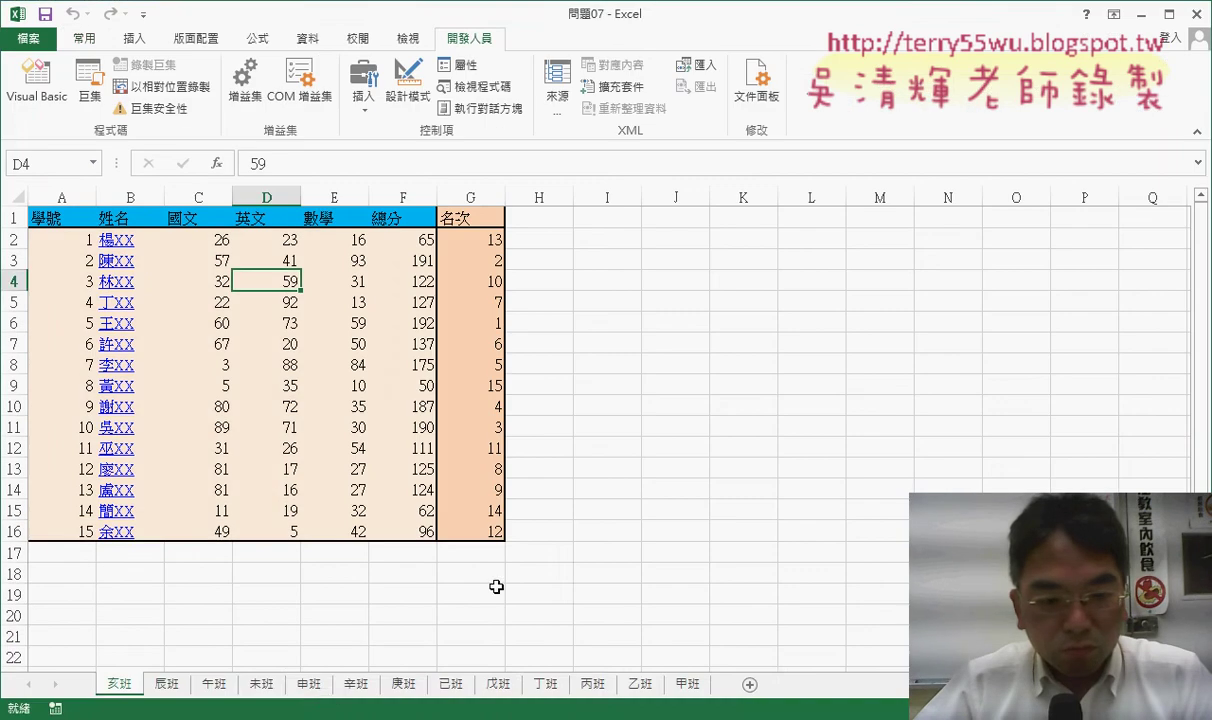
{"action": "key", "text": "alt+Tab"}
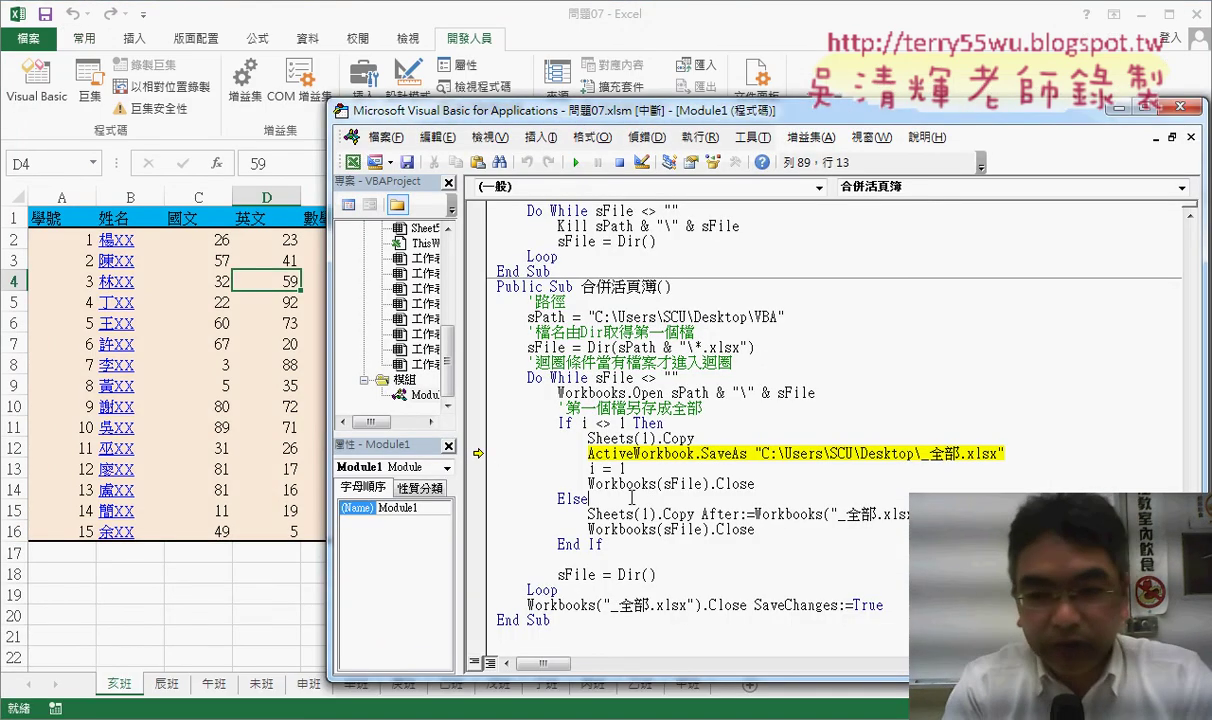
{"action": "key", "text": "F5"}
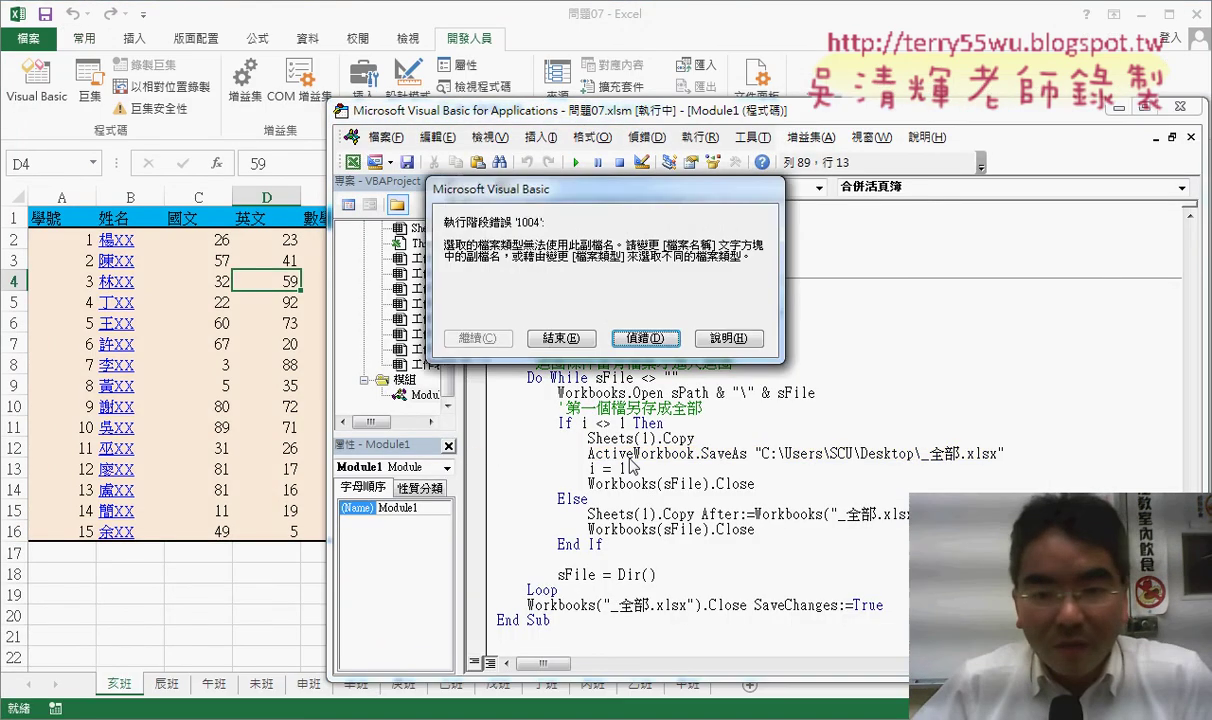
{"action": "left_click", "coordinate": [645, 338]}
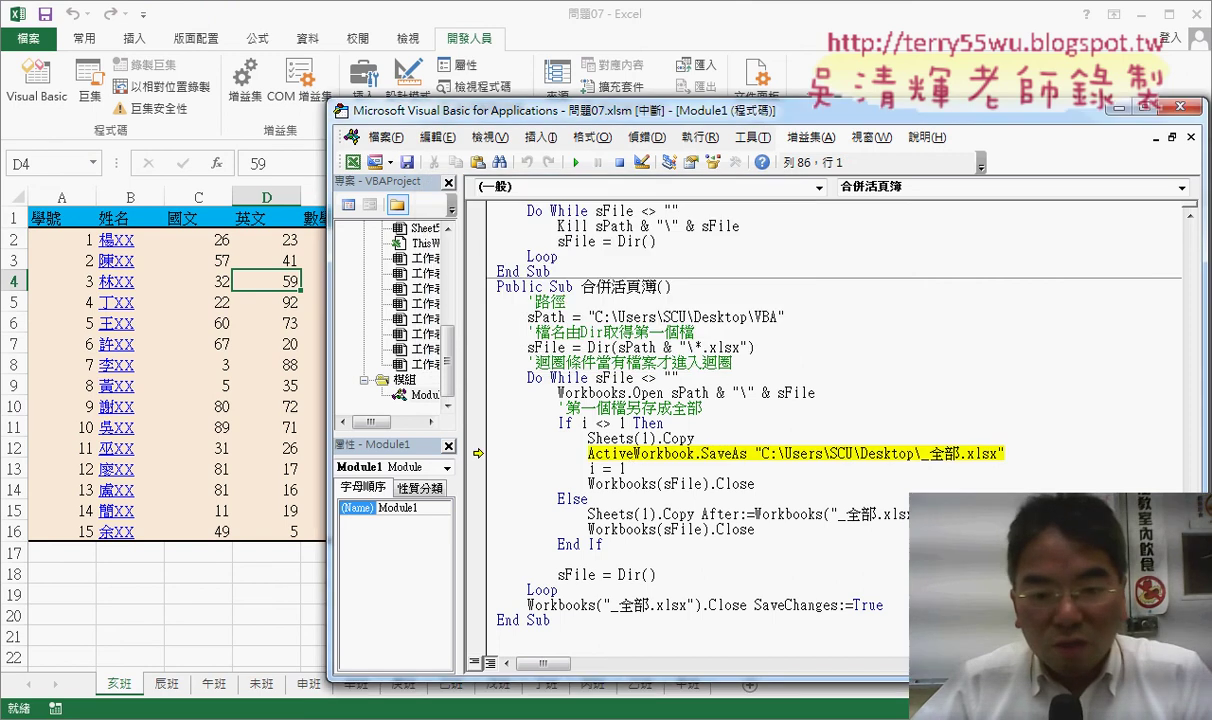
{"action": "key", "text": "alt+Tab"}
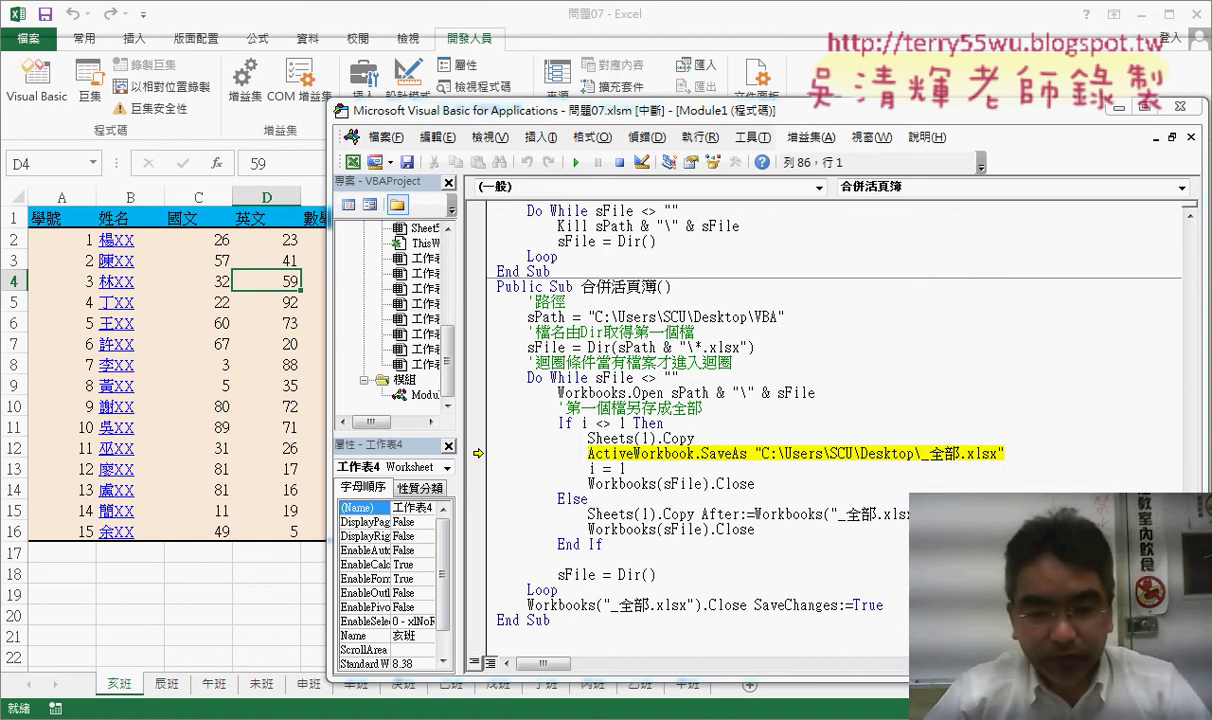
Bring the new 活頁簿14 workbook with the copied 丁班 sheet into the editor.
{"action": "left_click", "coordinate": [312, 600]}
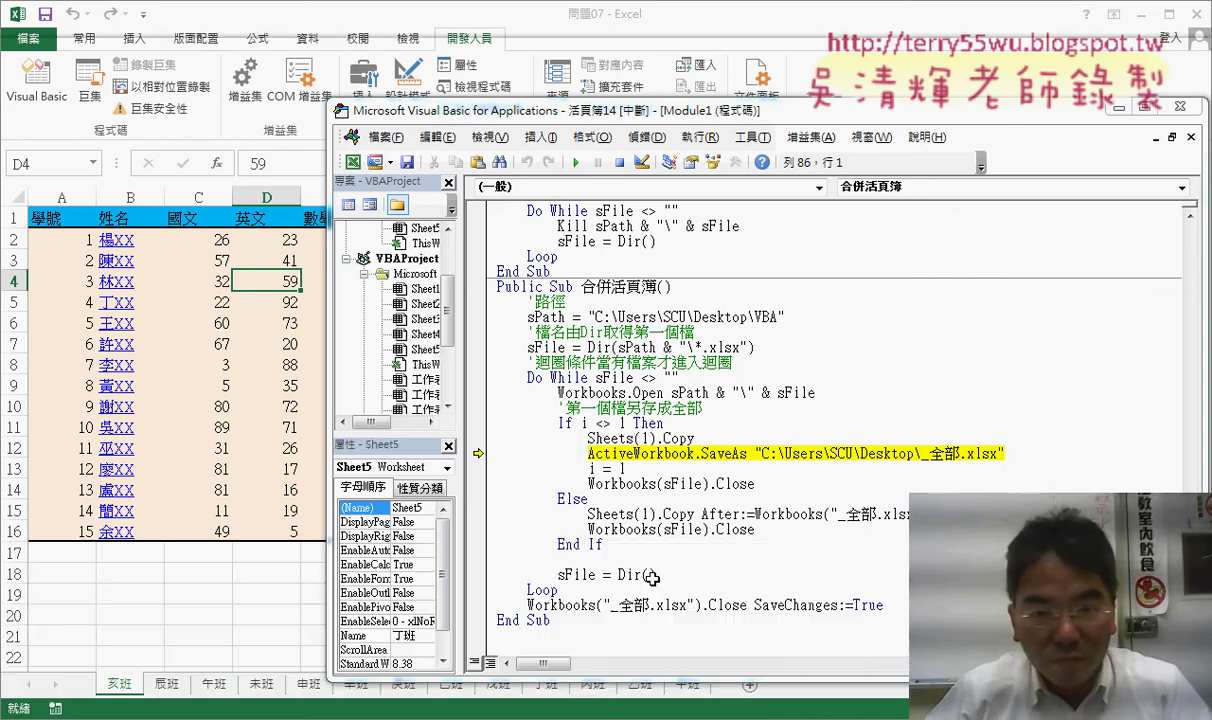